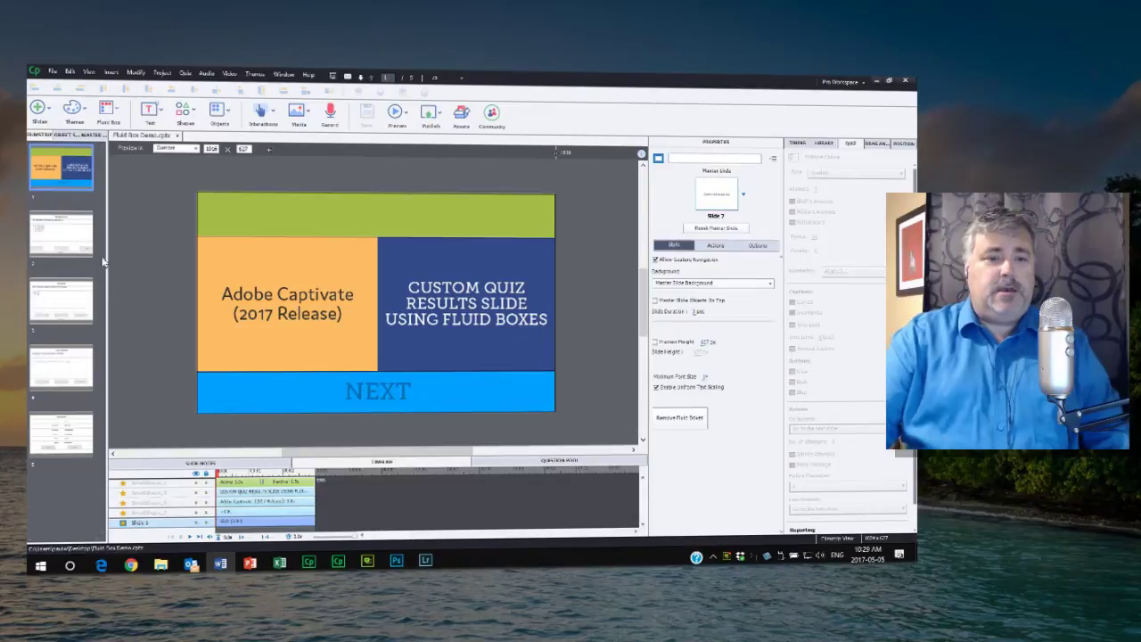
Step: Step through the Multiple Choice, True/False and Fill-In-The-Blank slides to Quiz Results, and try Remove Fluid Boxes
click(77, 249)
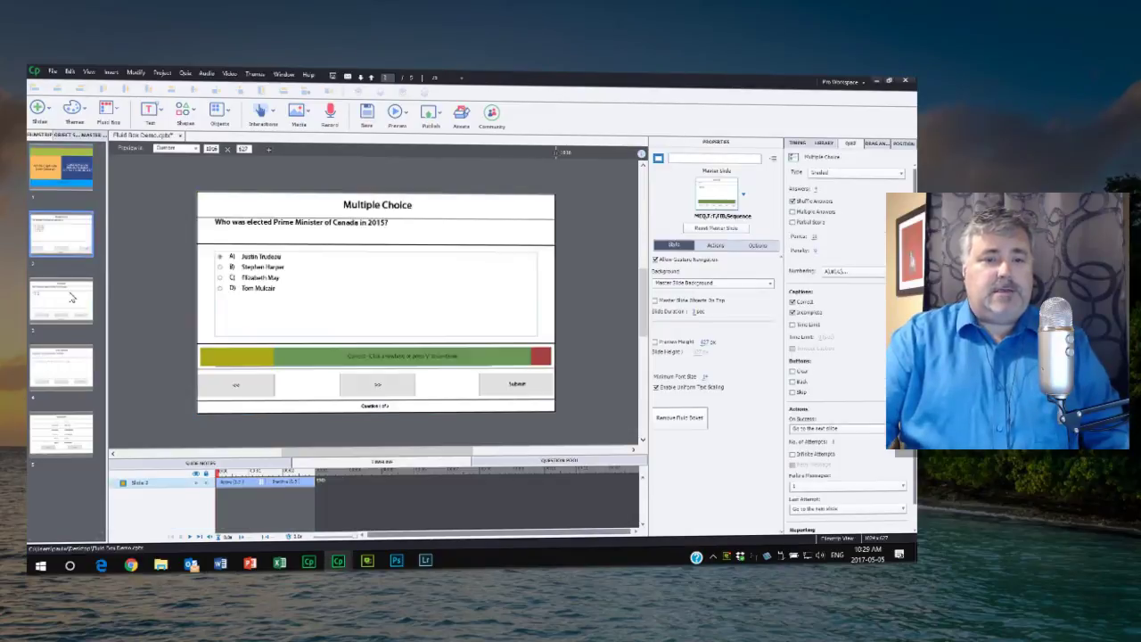
click(73, 299)
click(76, 372)
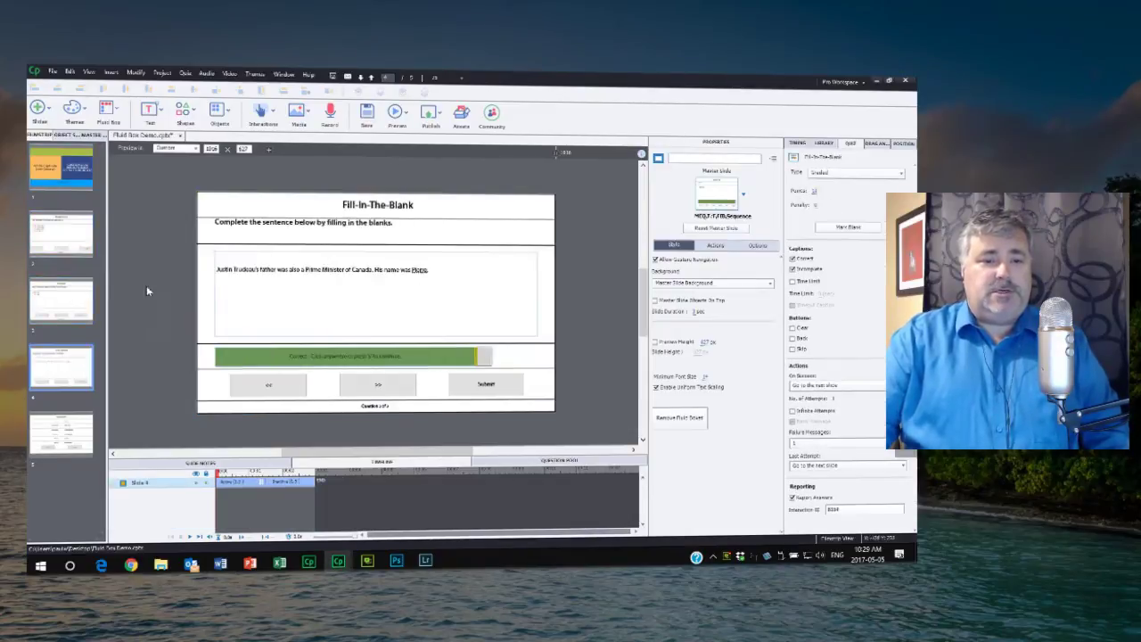
click(63, 434)
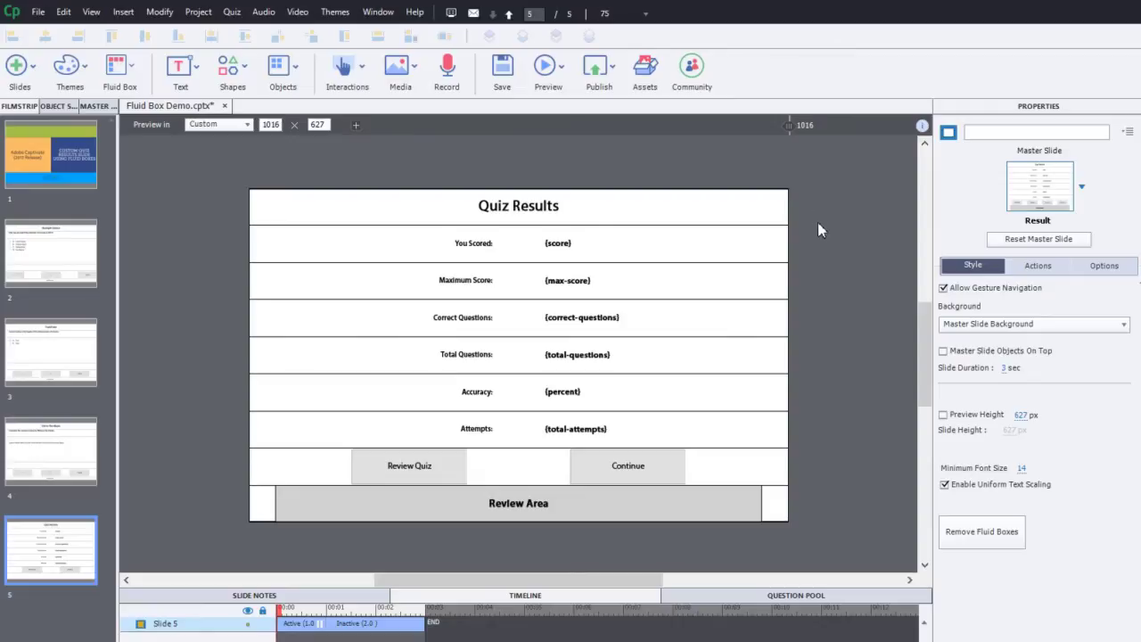
click(993, 544)
Step: Remove the fluid boxes from the 6 Result master slide, then return to the Filmstrip slides
click(100, 106)
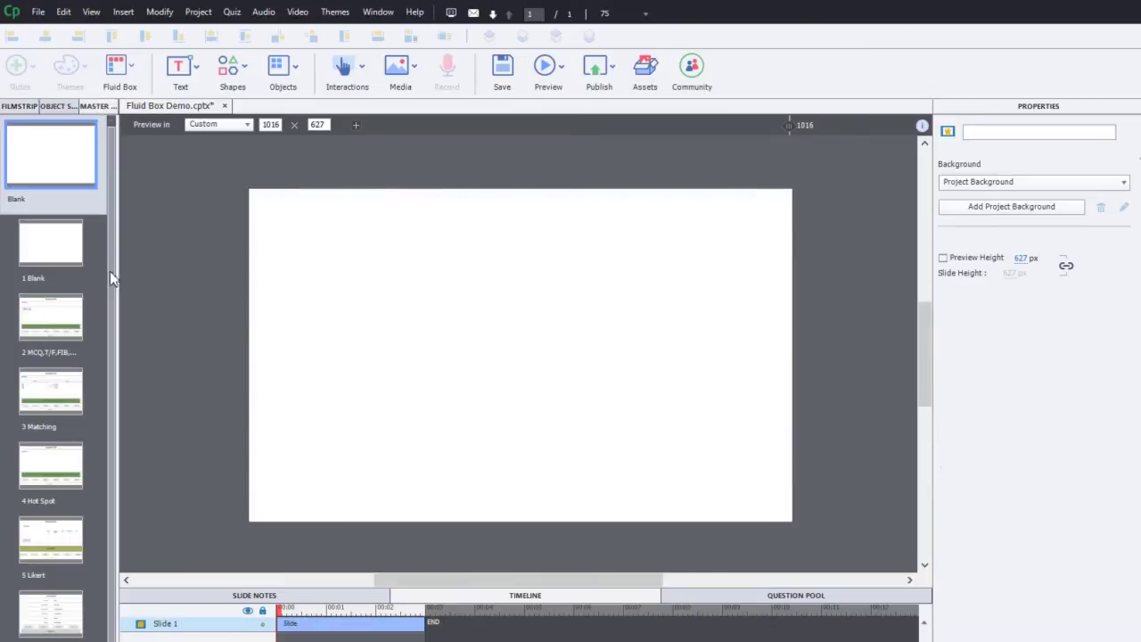
scroll(110, 271, down, 1)
click(55, 579)
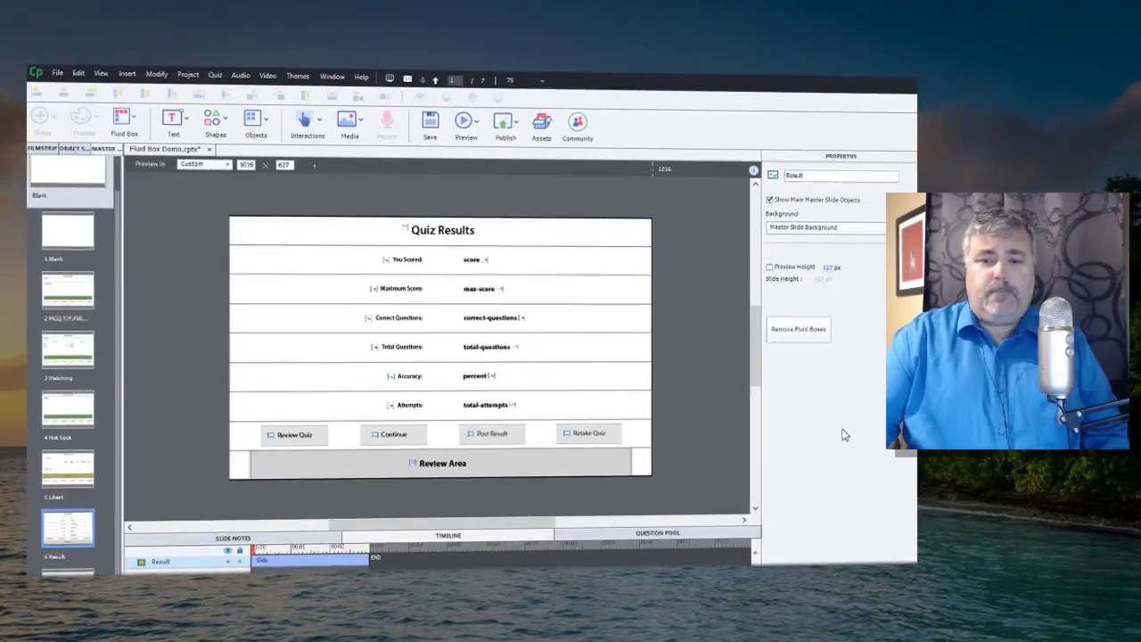
click(805, 332)
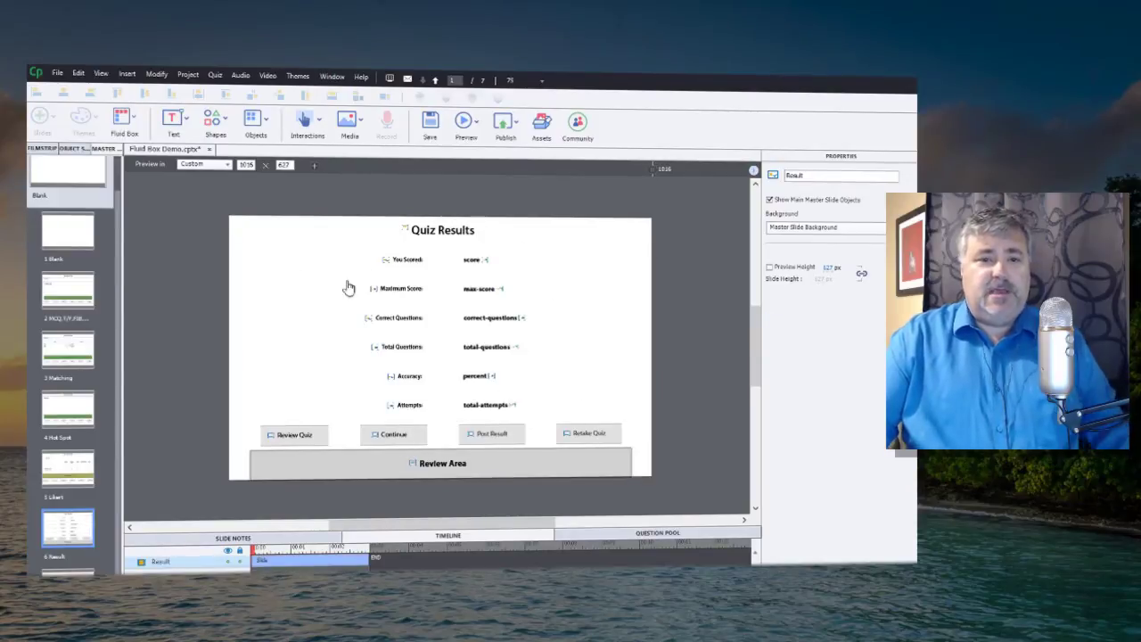
click(40, 156)
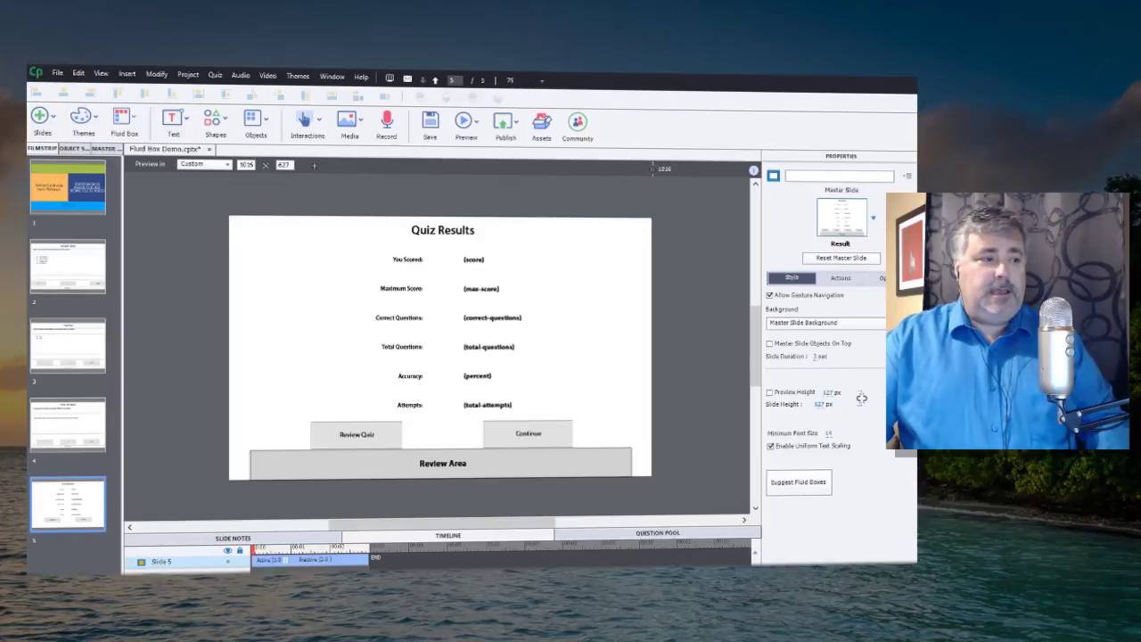
Step: Add a vertical fluid box with four stacked boxes to the Quiz Results slide
click(124, 122)
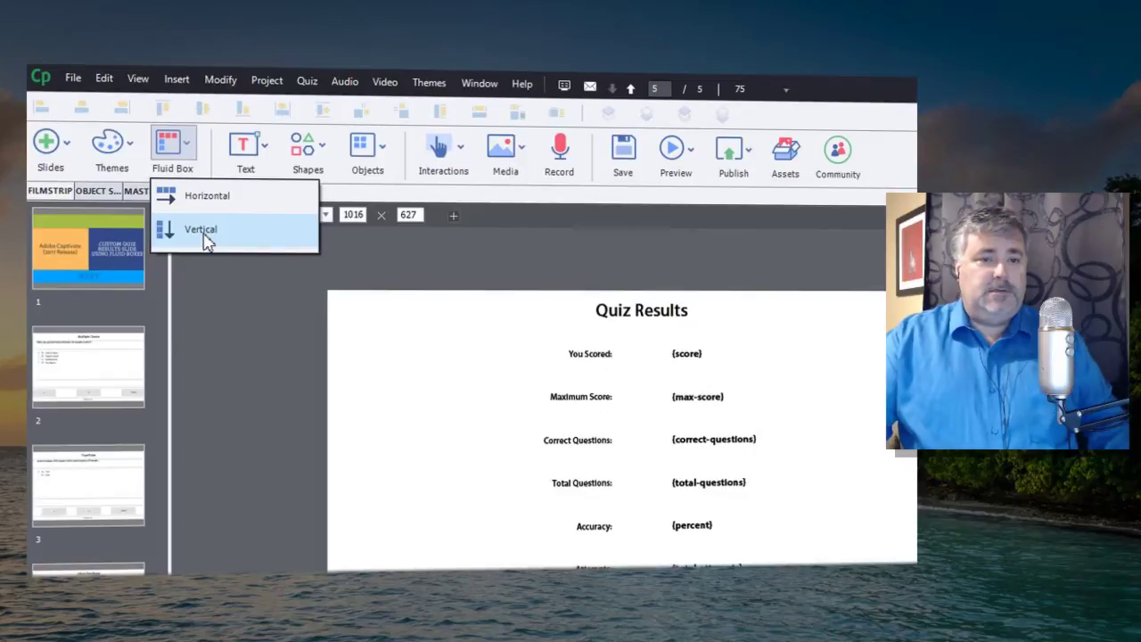
mouse_move(205, 242)
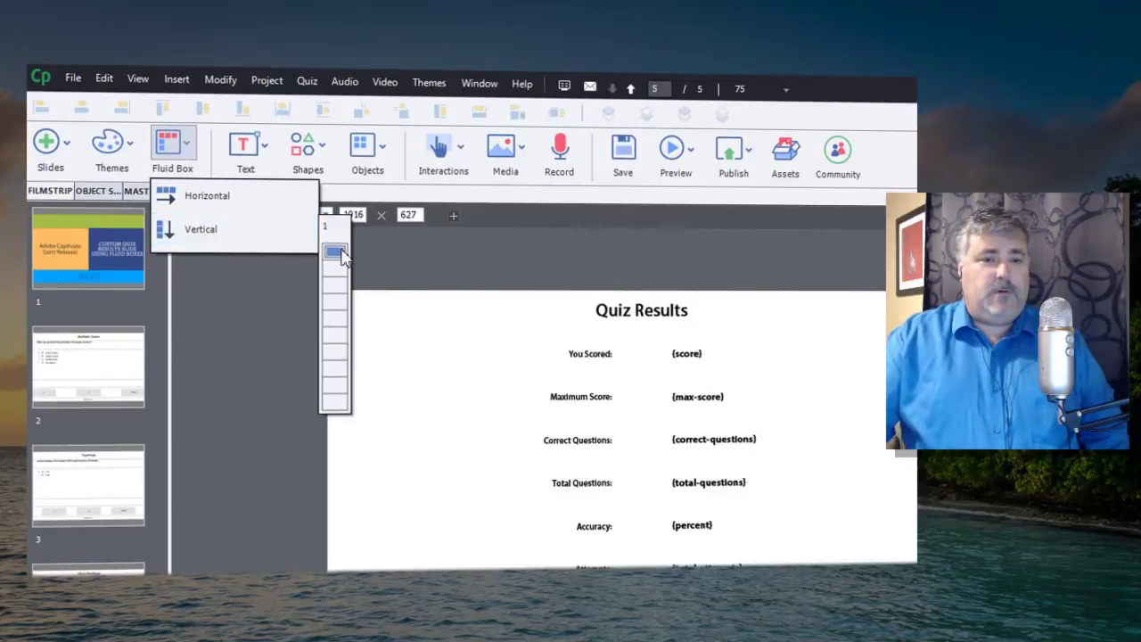
click(336, 305)
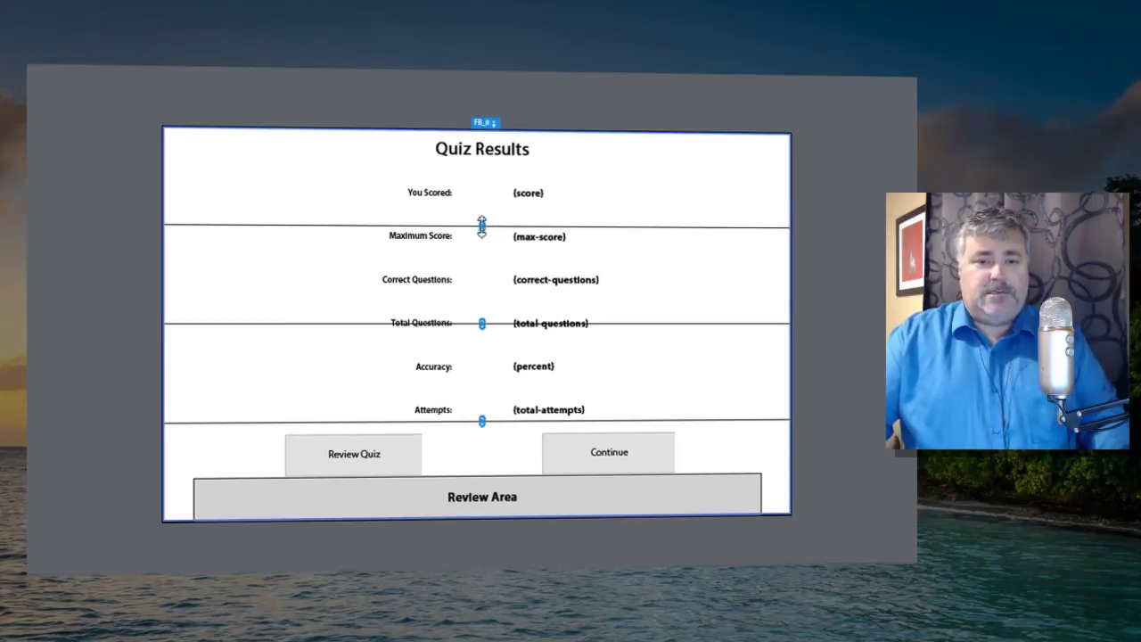
Step: Regroup the four boxes around title, score rows, other stats and buttons, and move Review Area below the slide
drag(482, 226, 486, 174)
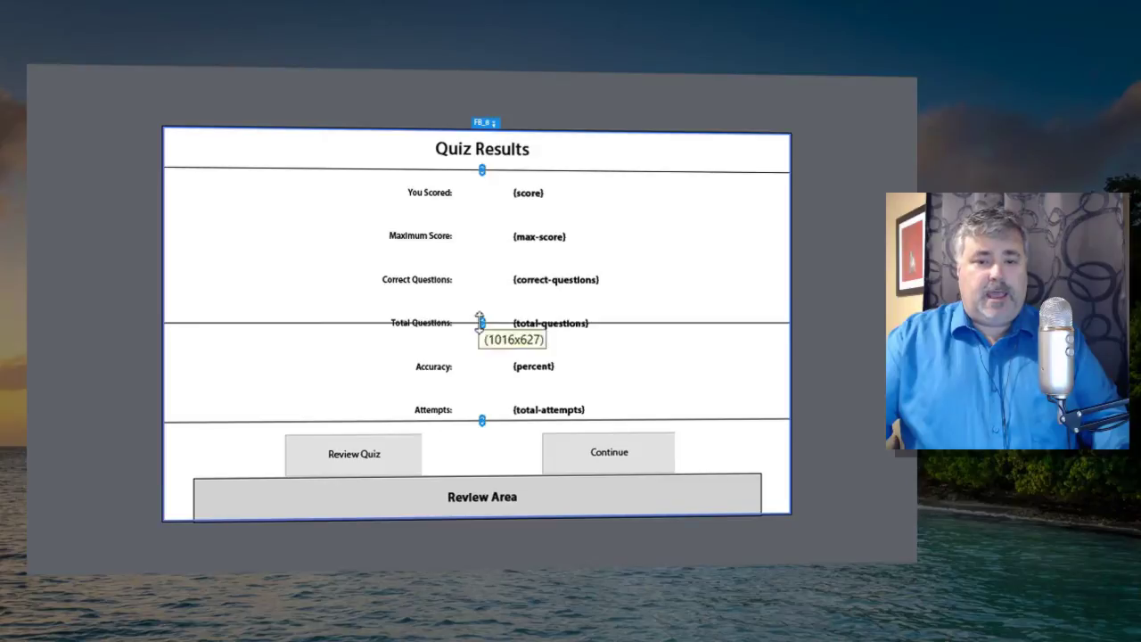
drag(481, 323, 482, 244)
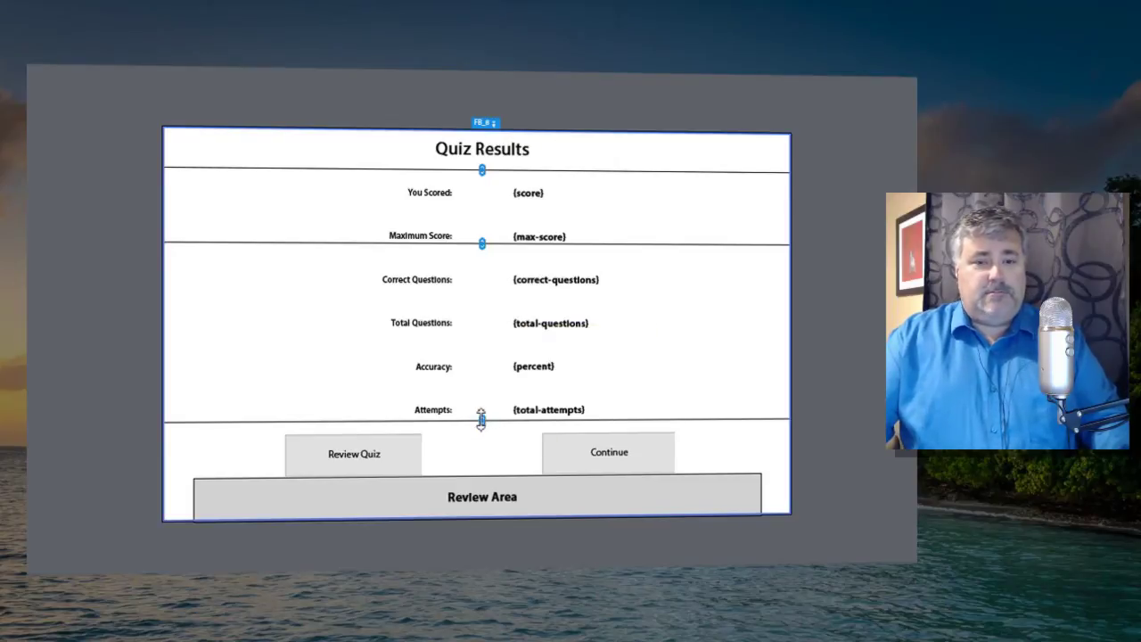
drag(481, 420, 482, 403)
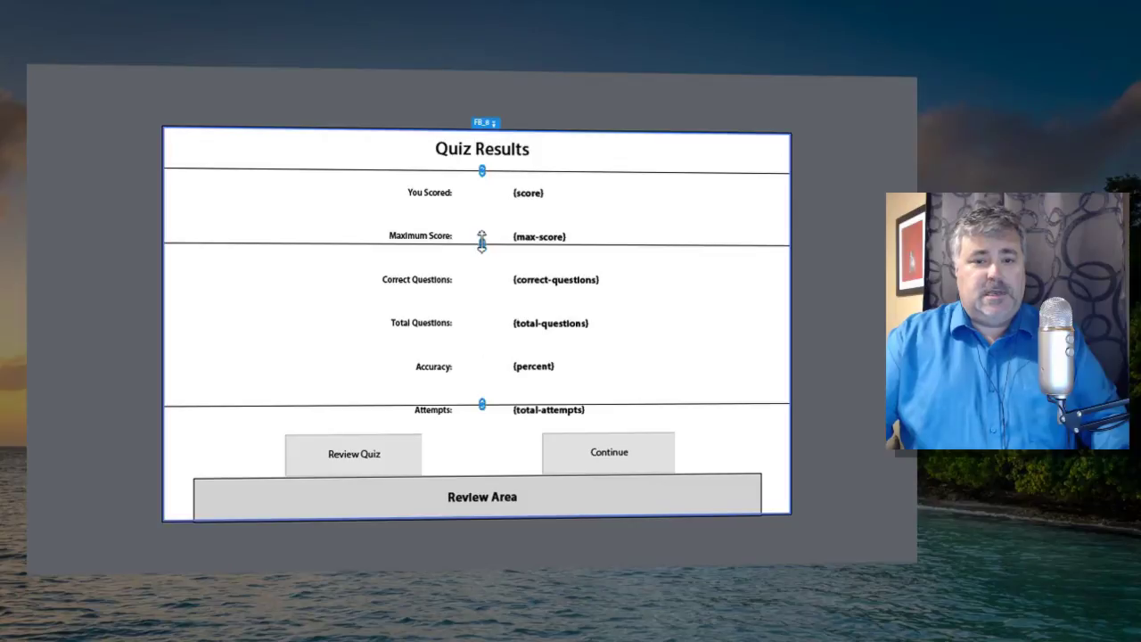
drag(481, 242, 481, 255)
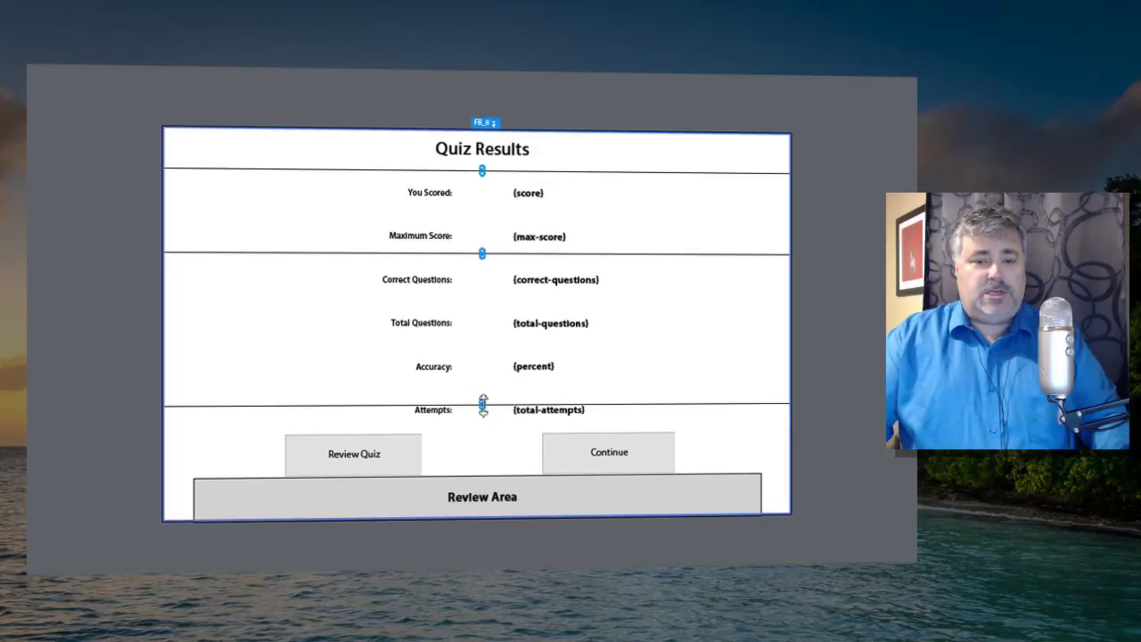
drag(482, 406, 475, 460)
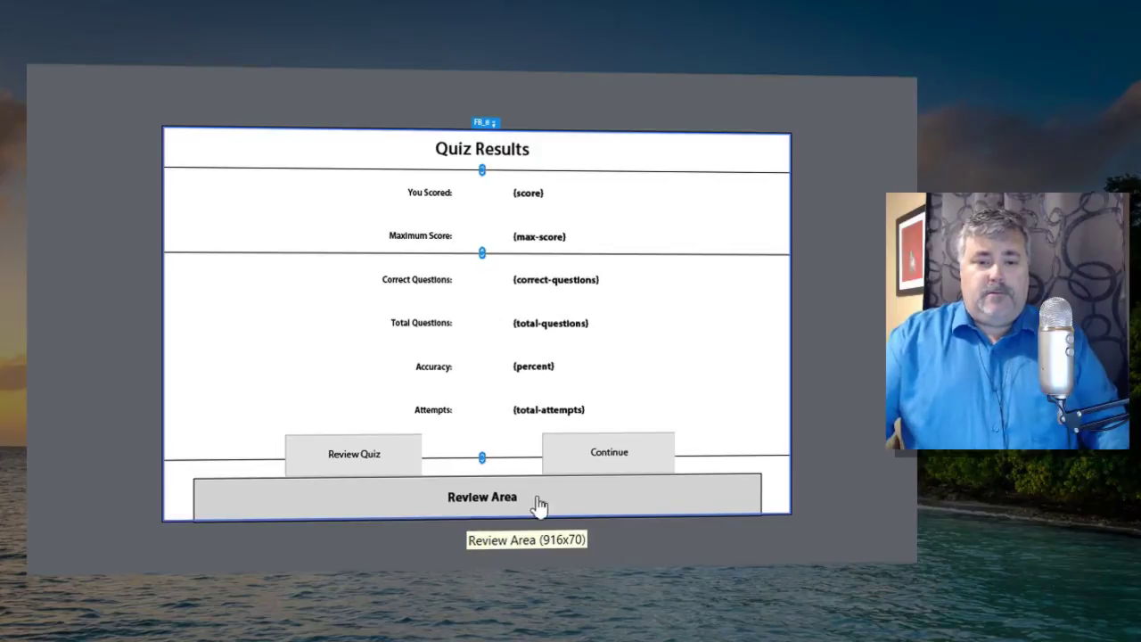
drag(537, 498, 540, 505)
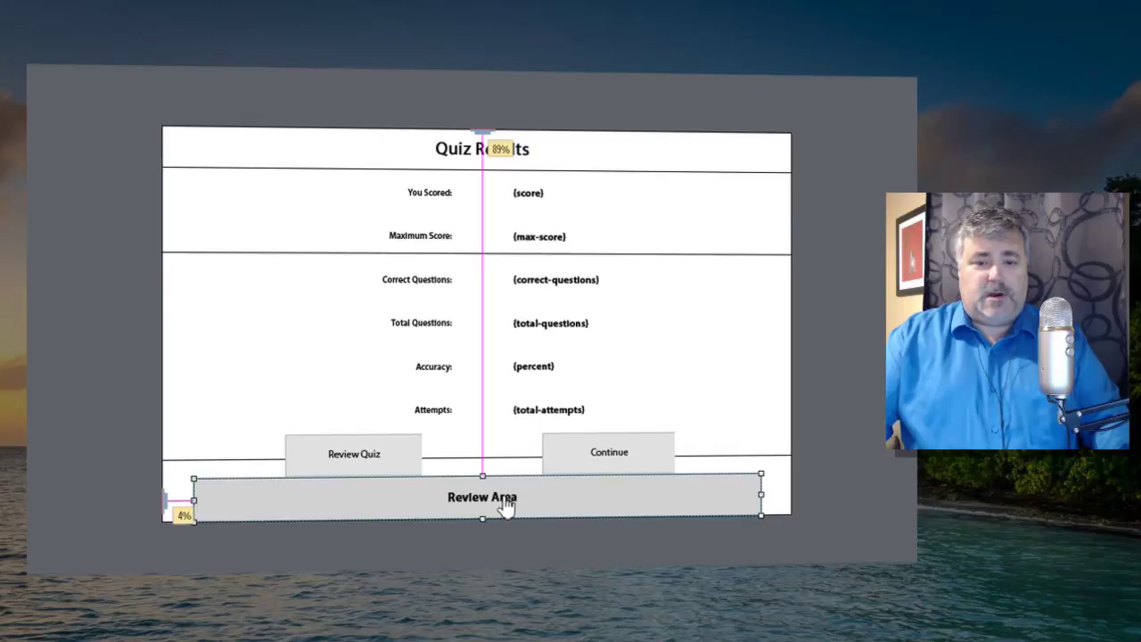
drag(505, 498, 504, 562)
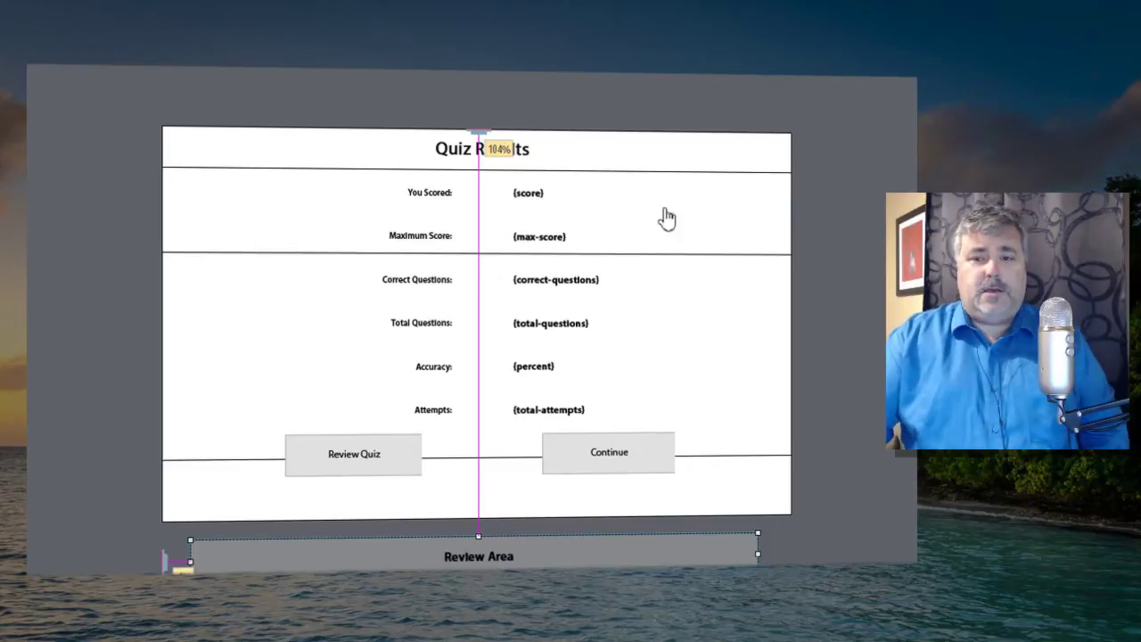
Step: Uncheck the Score, Maximum Score, Total Questions, Accuracy and Attempts display options in the Quiz tab
click(447, 196)
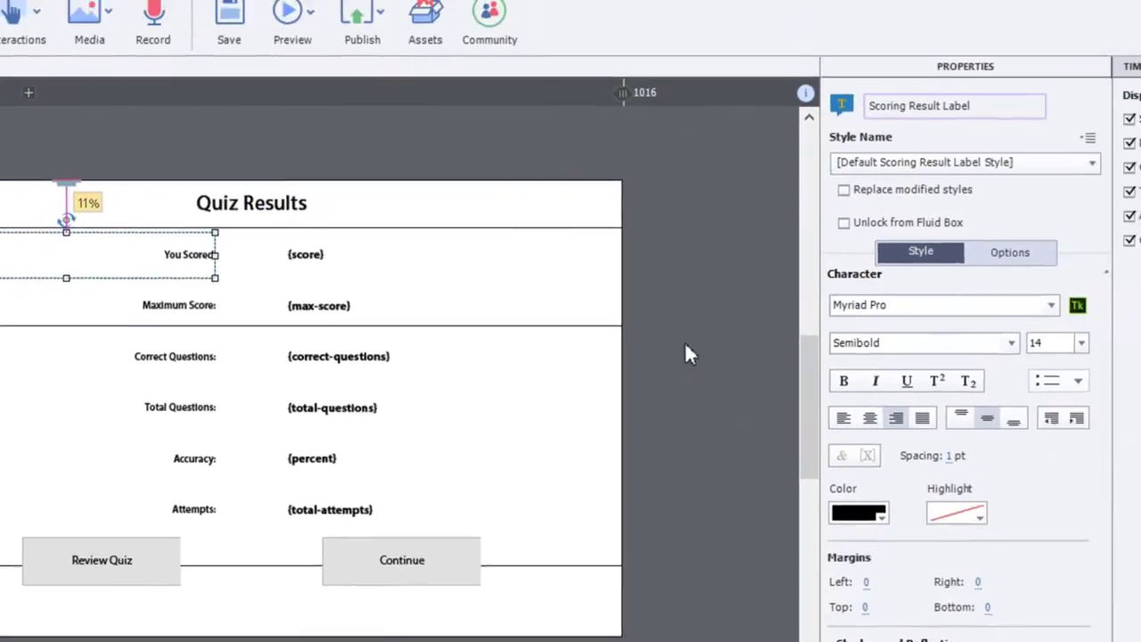
click(687, 353)
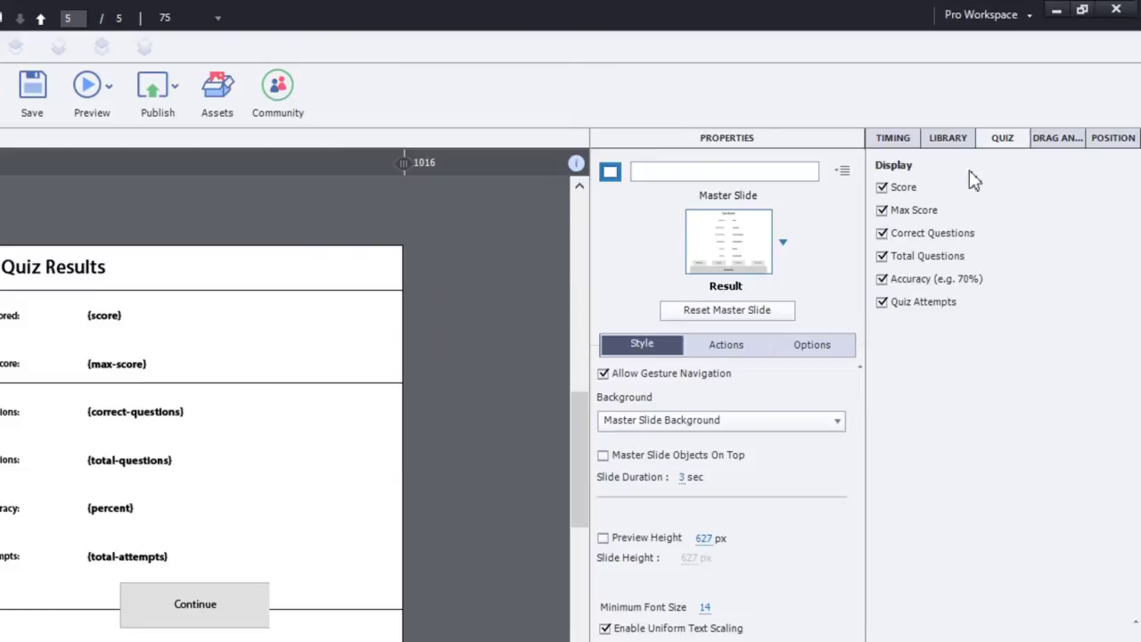
click(882, 188)
click(882, 211)
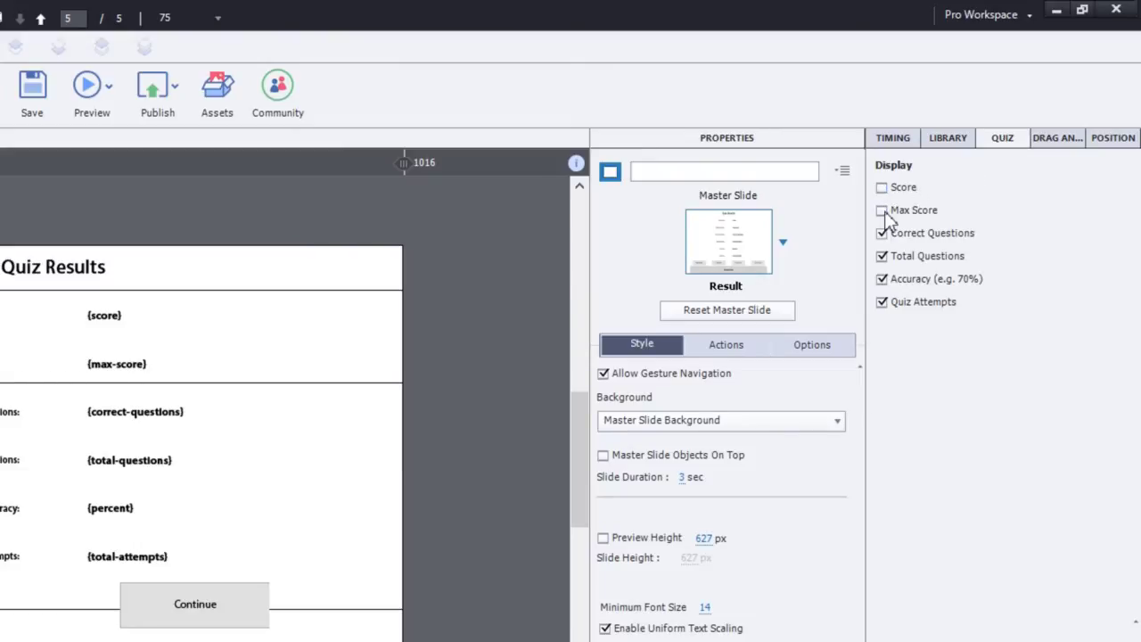
click(883, 256)
click(883, 279)
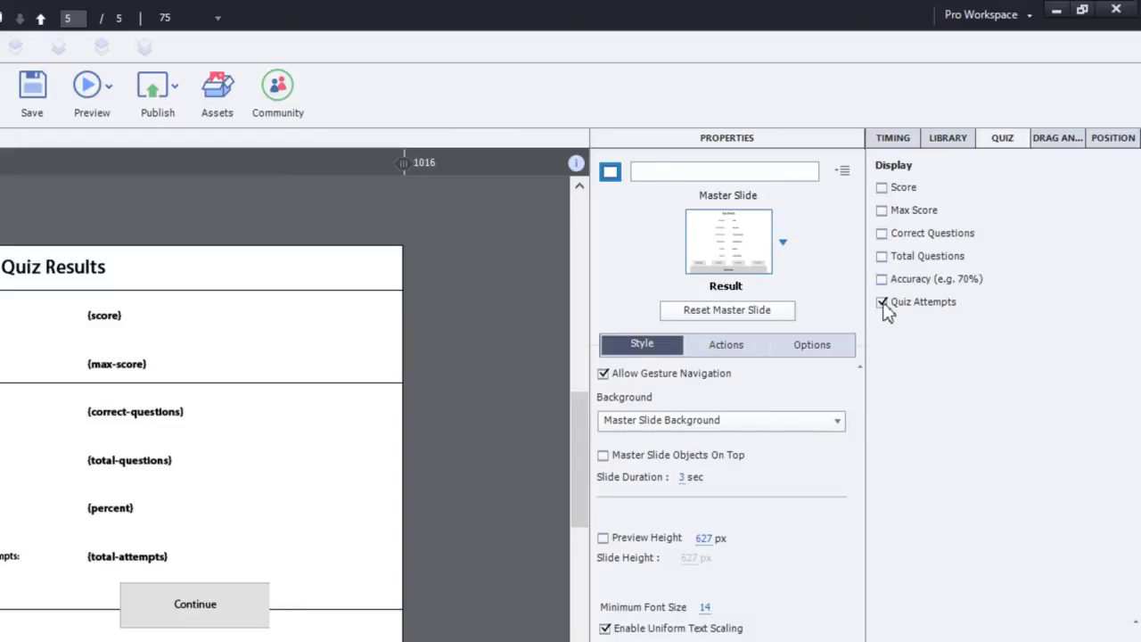
click(883, 302)
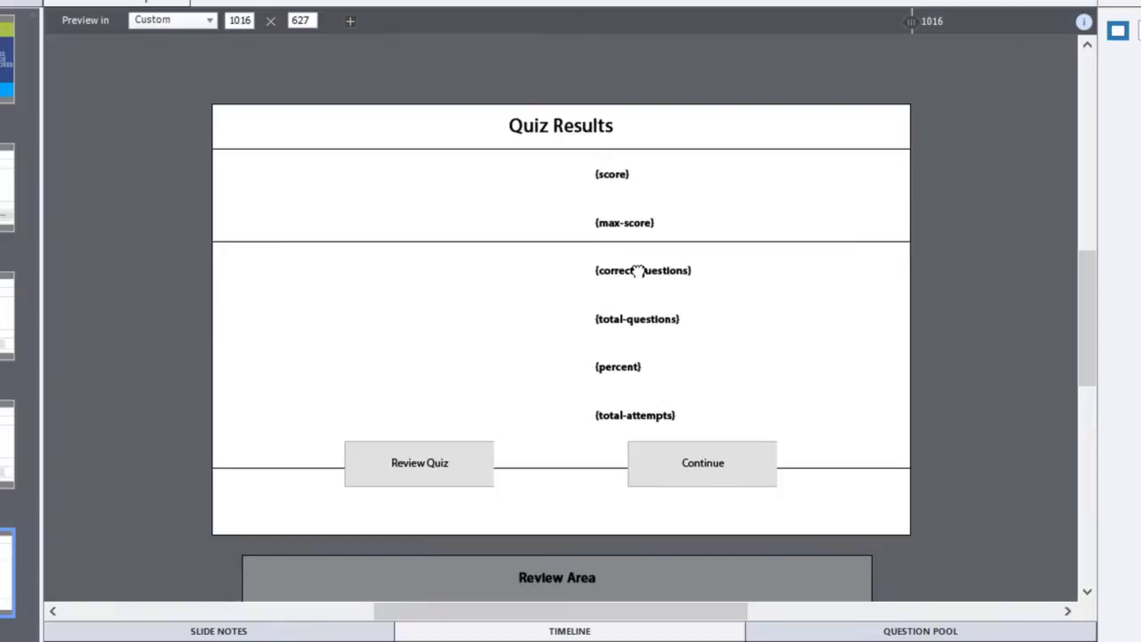
Step: Delete the {correct-questions}, {total-questions}, {percent}, {total-attempts}, {max-score} and {score} placeholders
click(564, 292)
shift+click(648, 330)
shift+click(644, 373)
shift+click(636, 418)
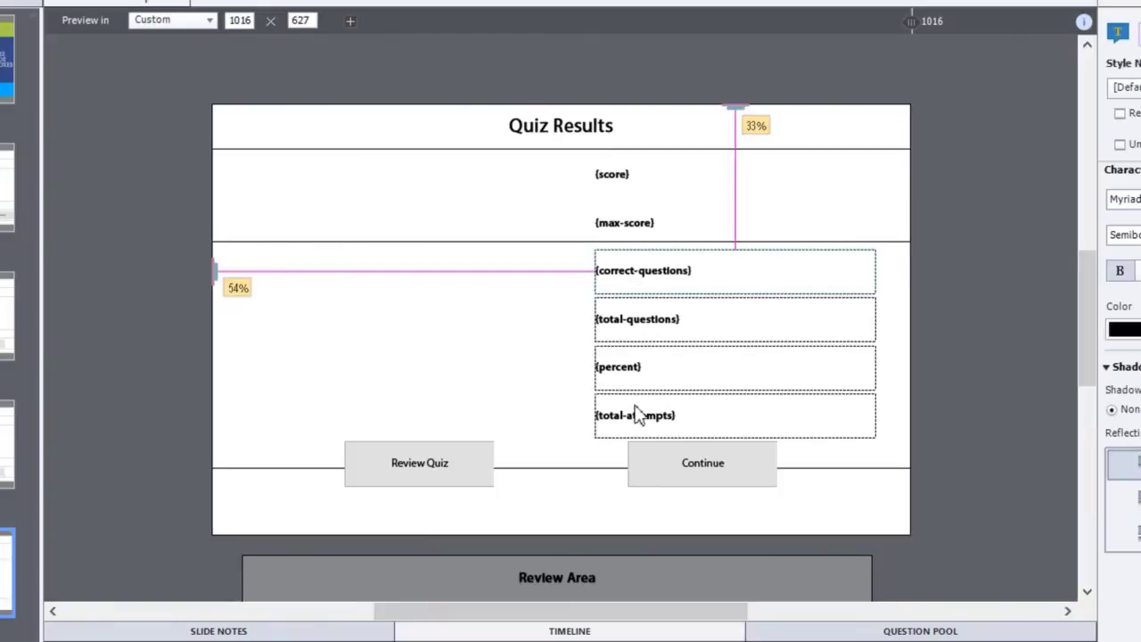
key(Delete)
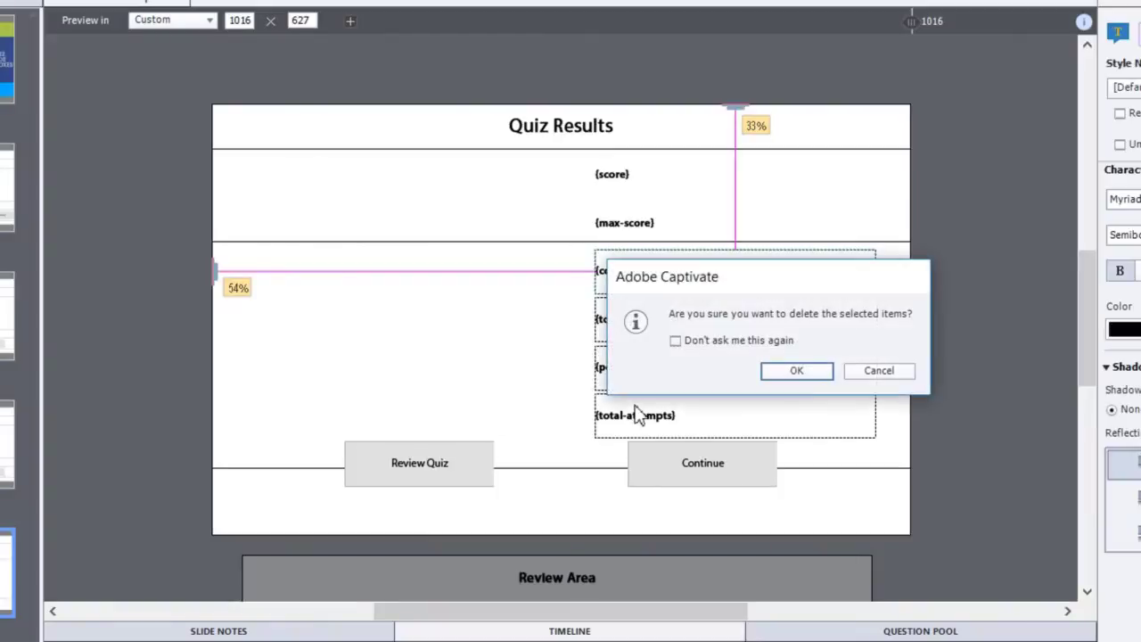
click(797, 372)
click(624, 227)
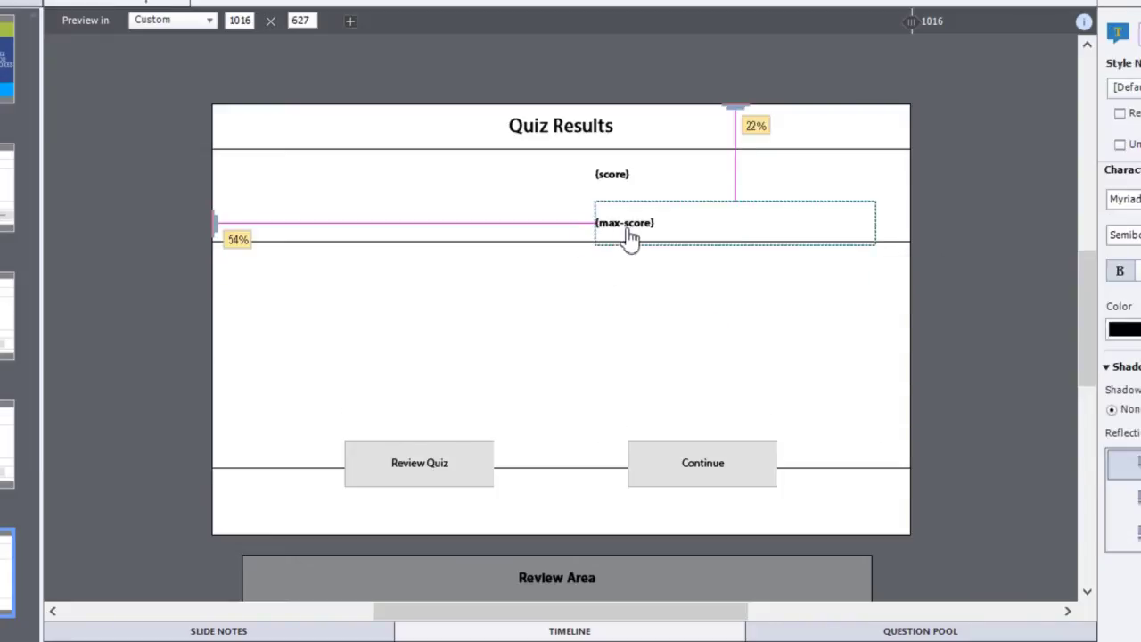
shift+click(627, 183)
key(Delete)
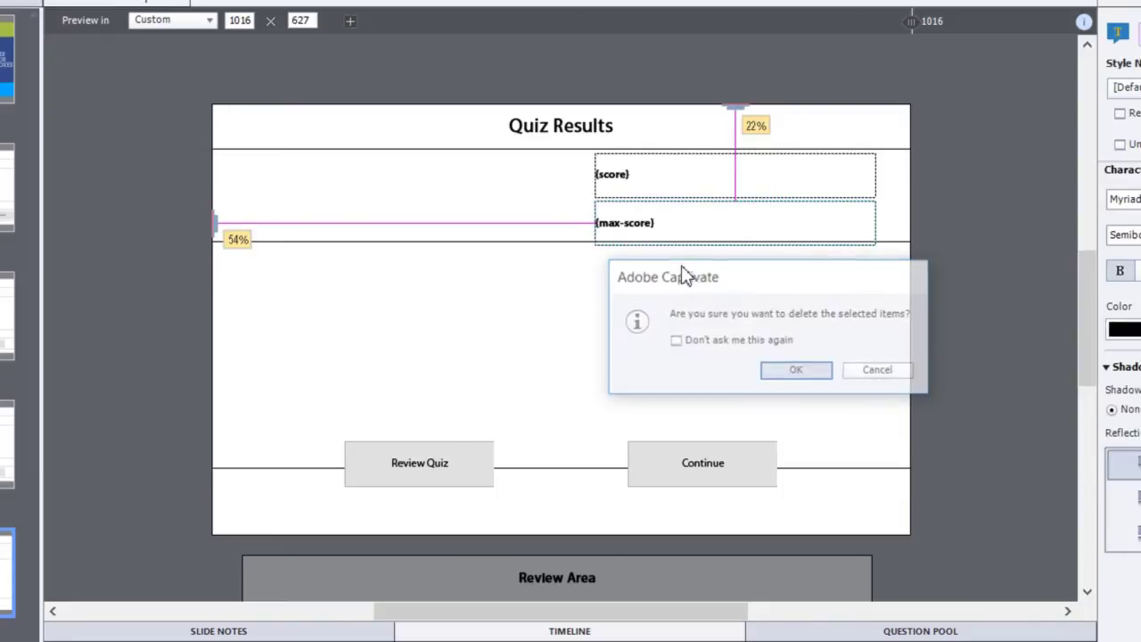
key(Return)
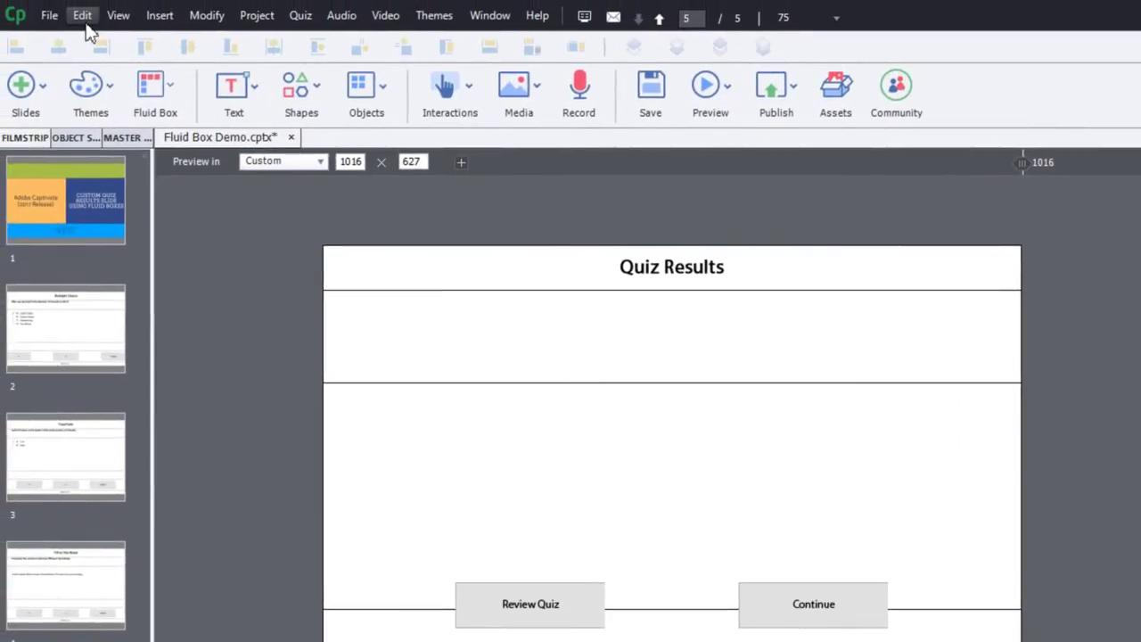
Step: In Preferences, set the pass mark to 70% with Exit as the action on both pass and fail
click(82, 16)
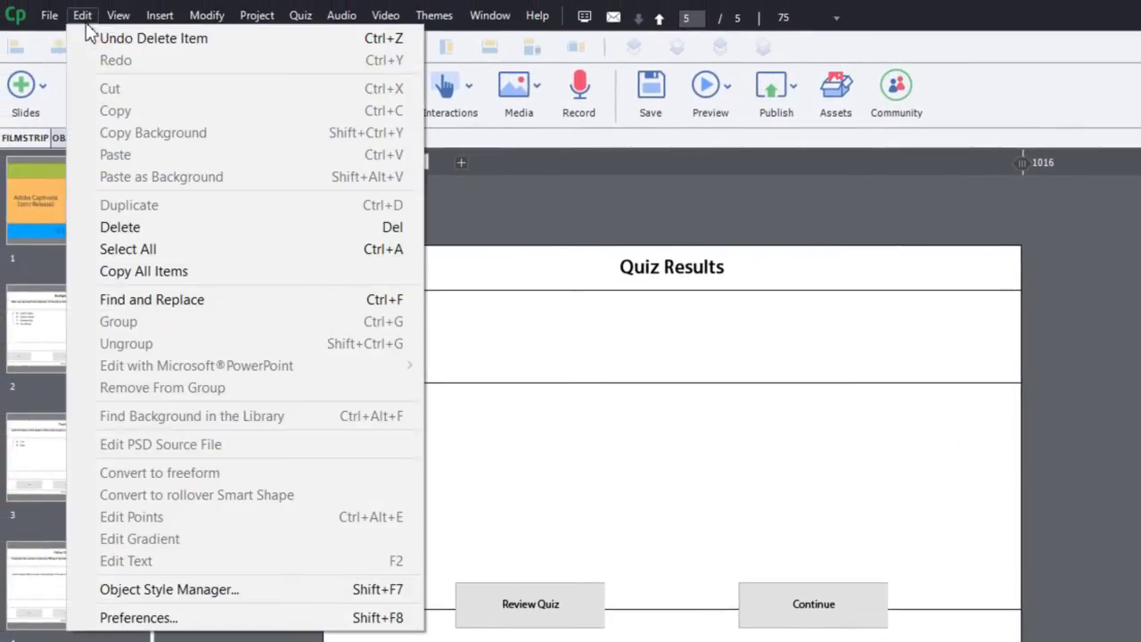
click(189, 624)
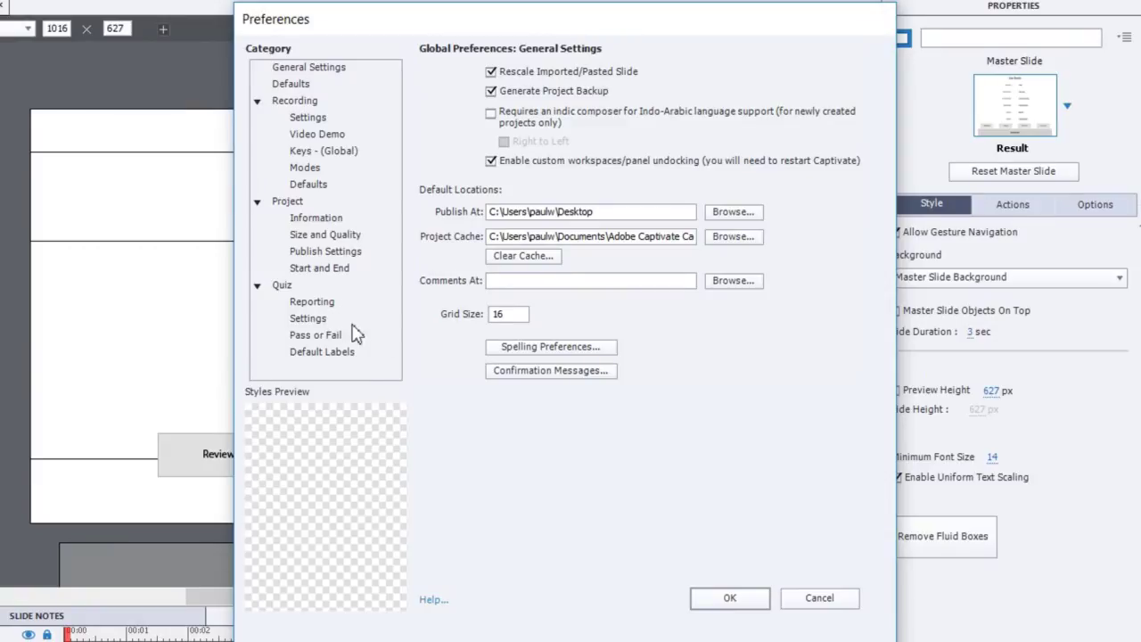
click(337, 339)
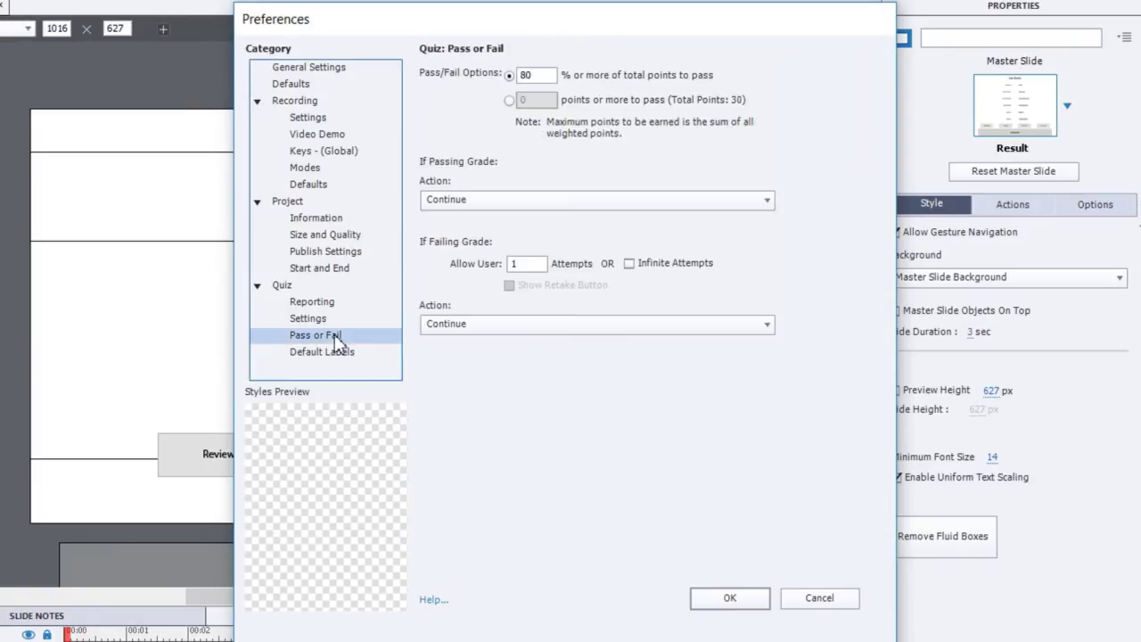
double_click(526, 76)
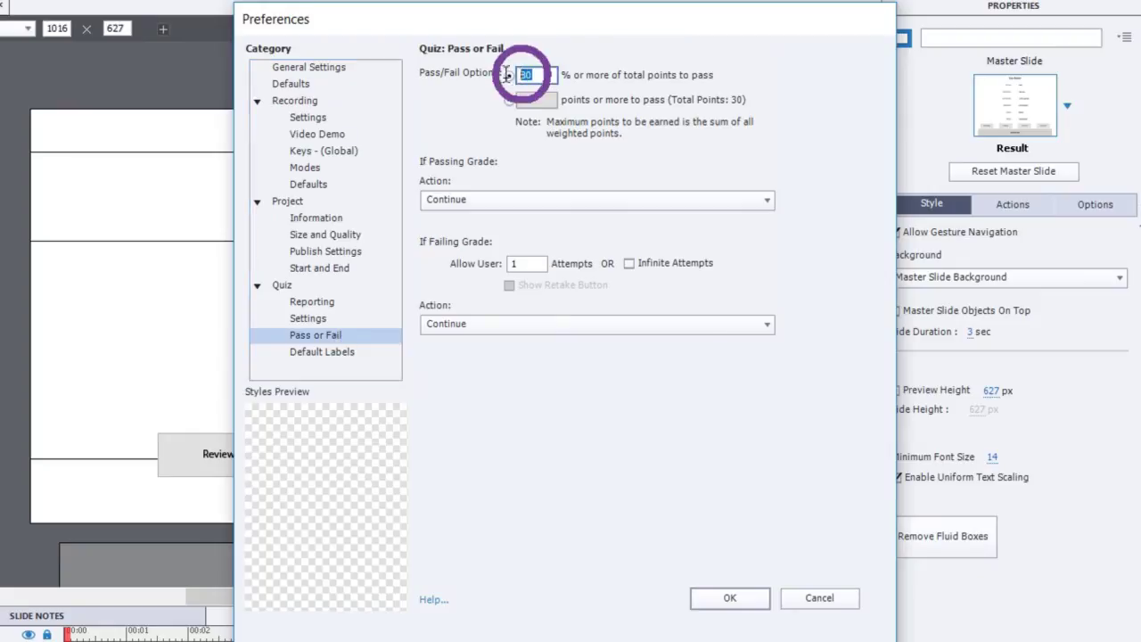
text(70)
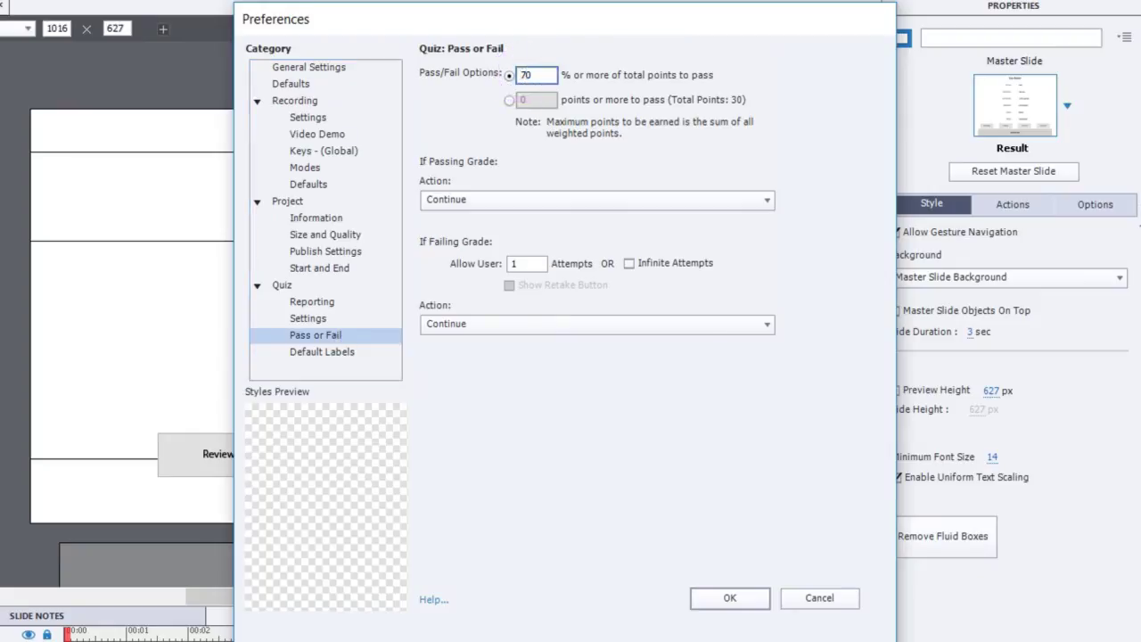
click(506, 199)
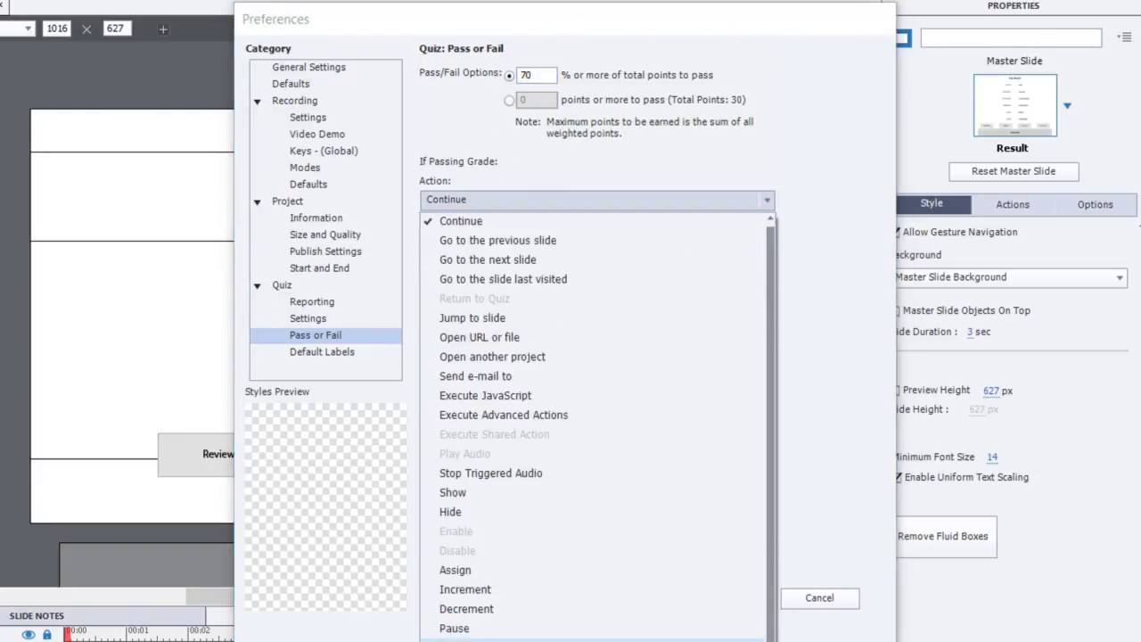
click(455, 640)
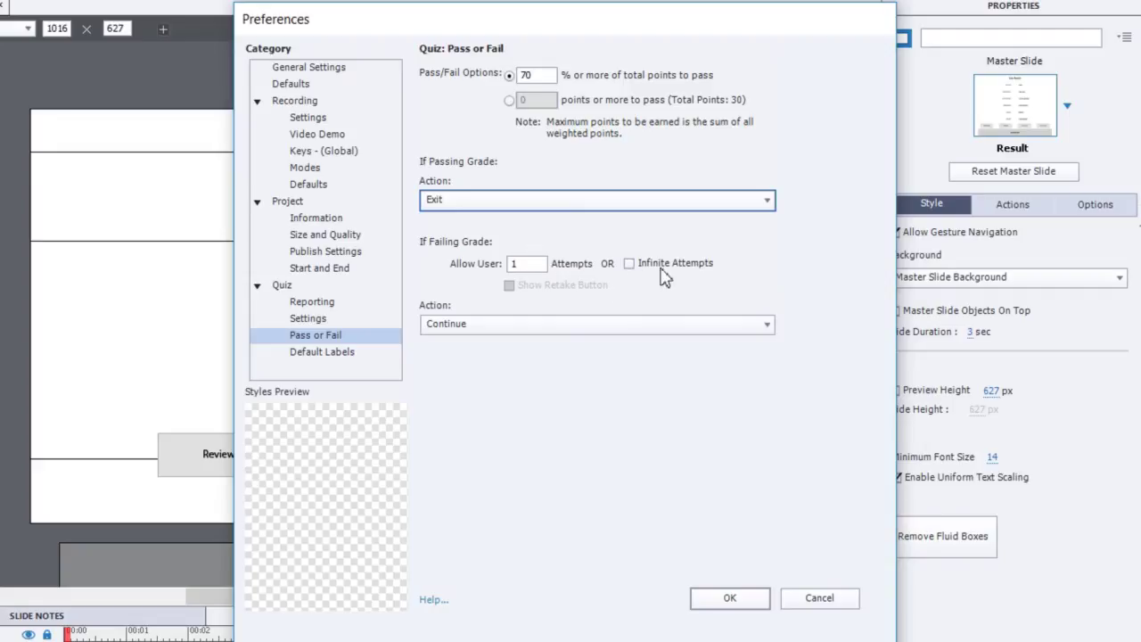
click(502, 327)
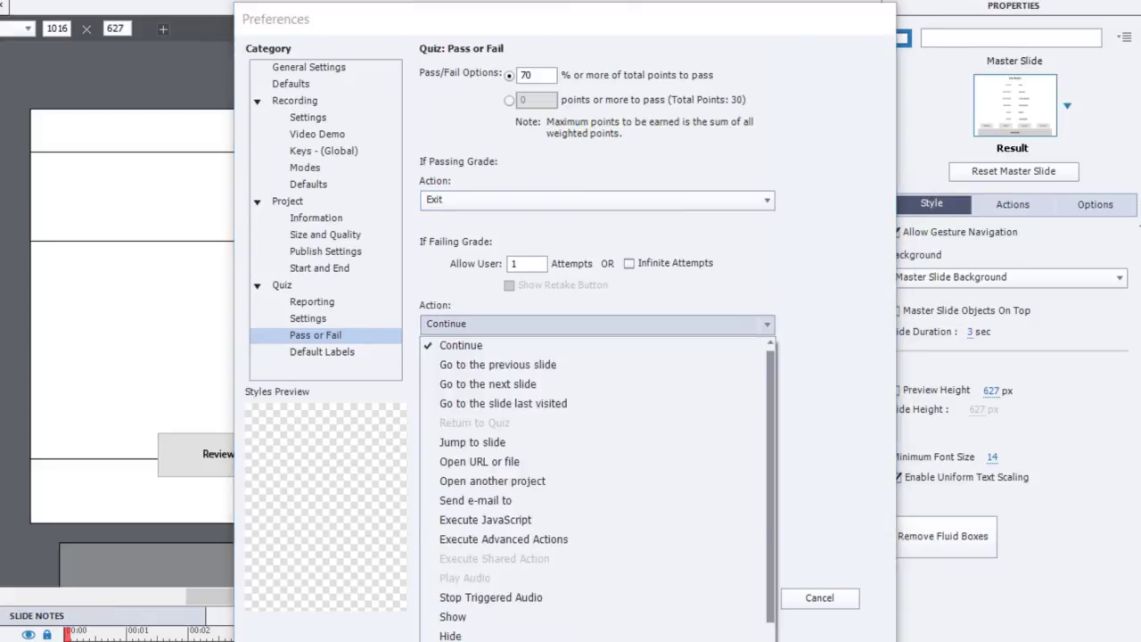
click(450, 635)
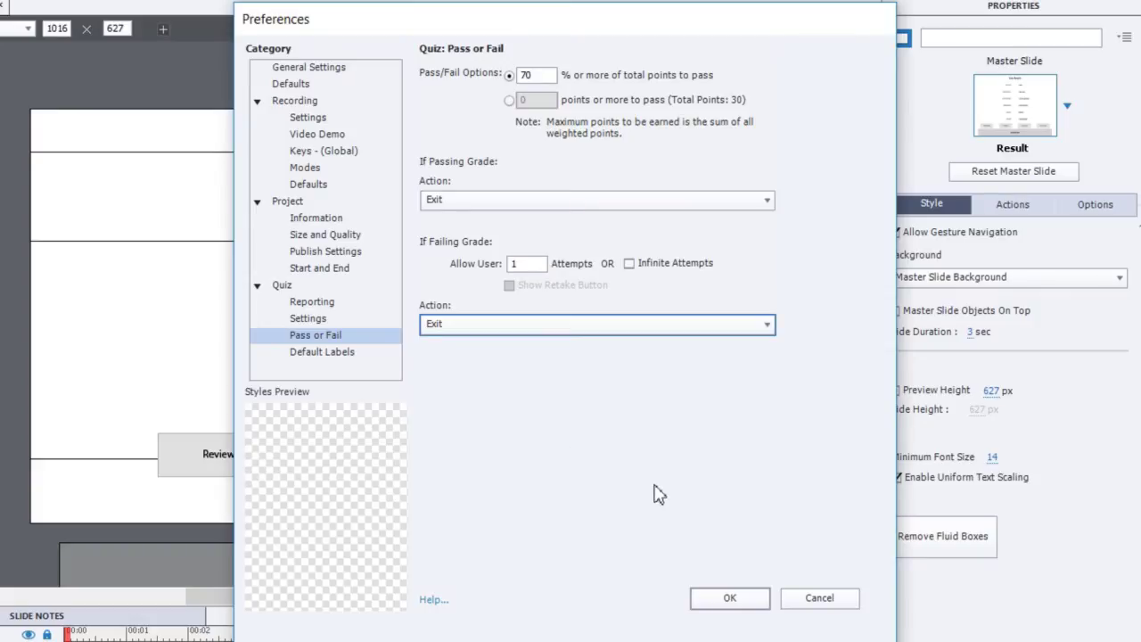
Step: Turn off Allow User to Review the Quiz and apply the preferences
click(308, 319)
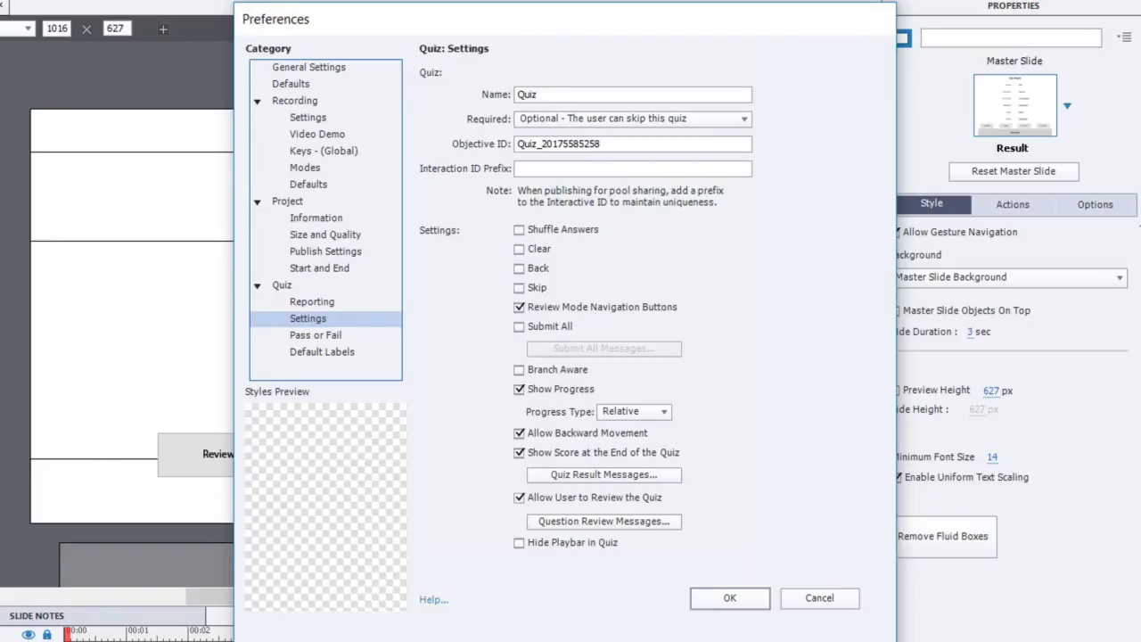
click(520, 498)
click(726, 600)
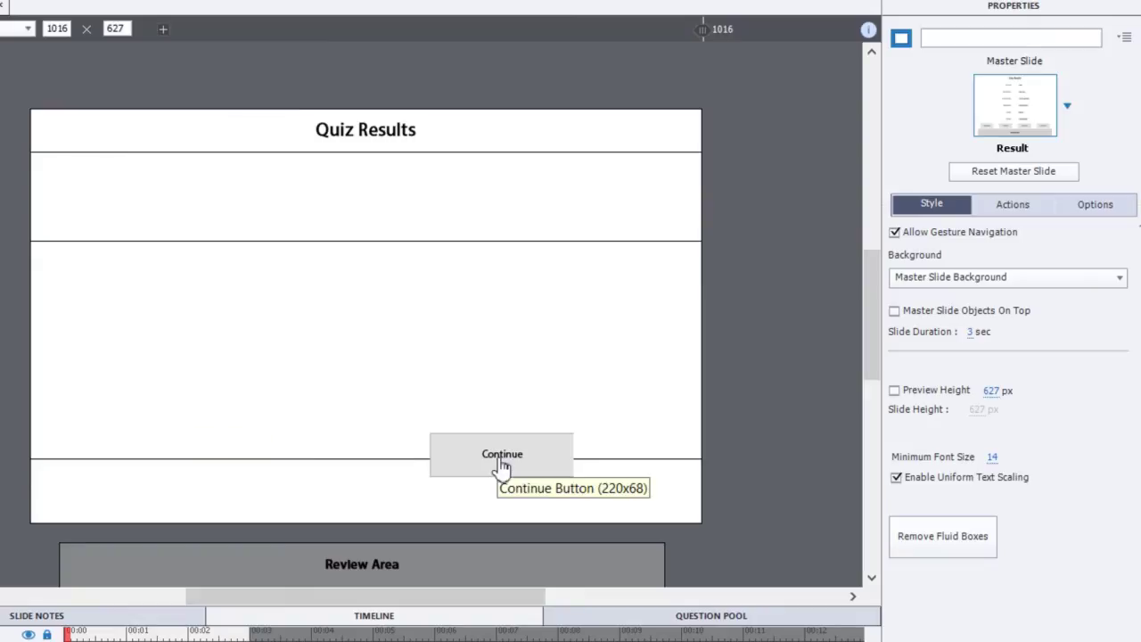
Step: Move the Continue button into the bottom box, free its aspect ratio, and lower that box's top boundary
drag(502, 466, 447, 505)
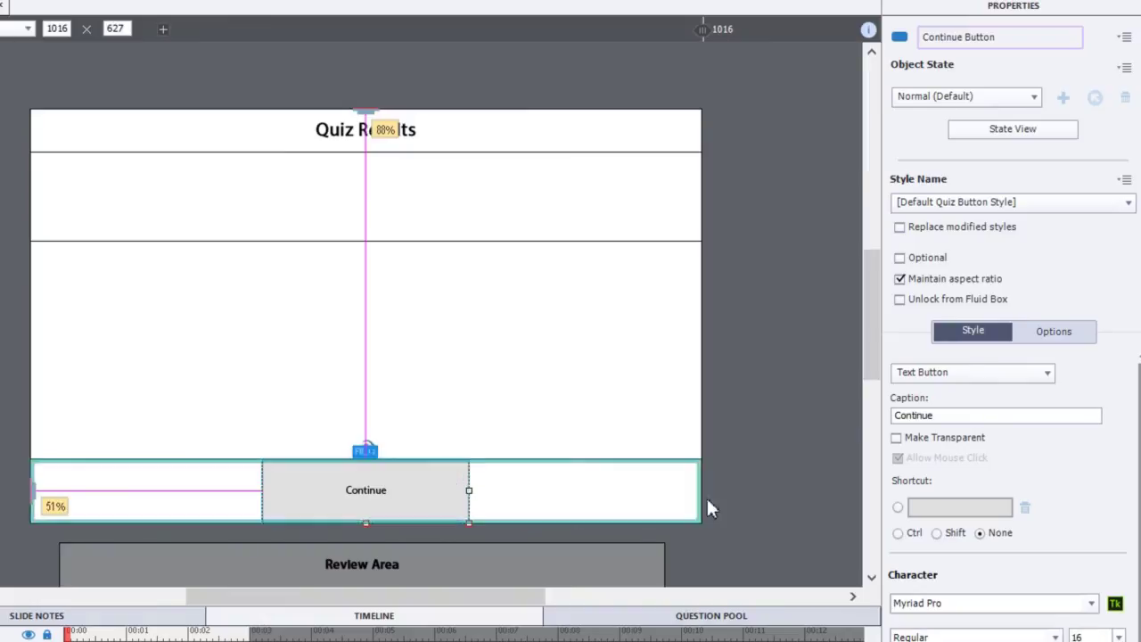
click(901, 279)
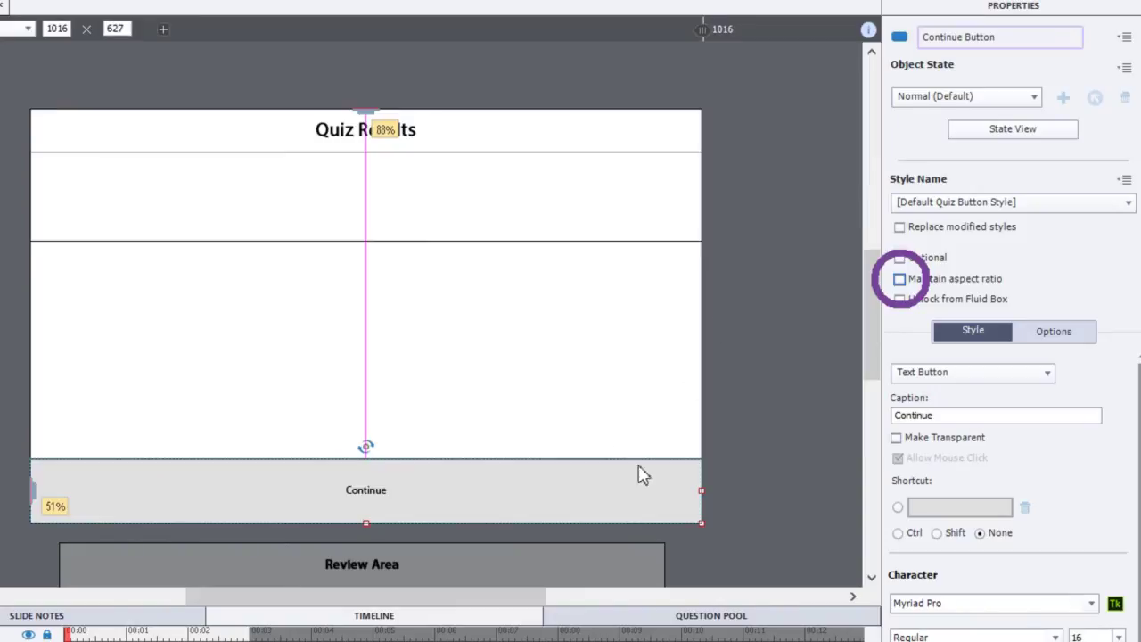
click(746, 348)
drag(764, 262, 637, 362)
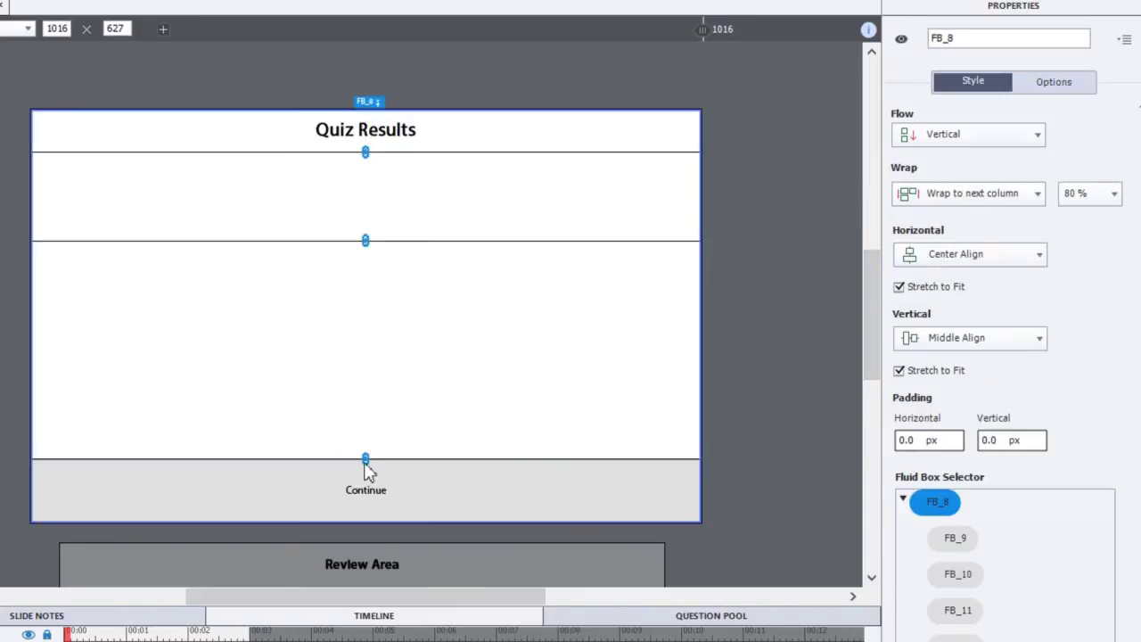
drag(365, 457, 363, 472)
click(747, 336)
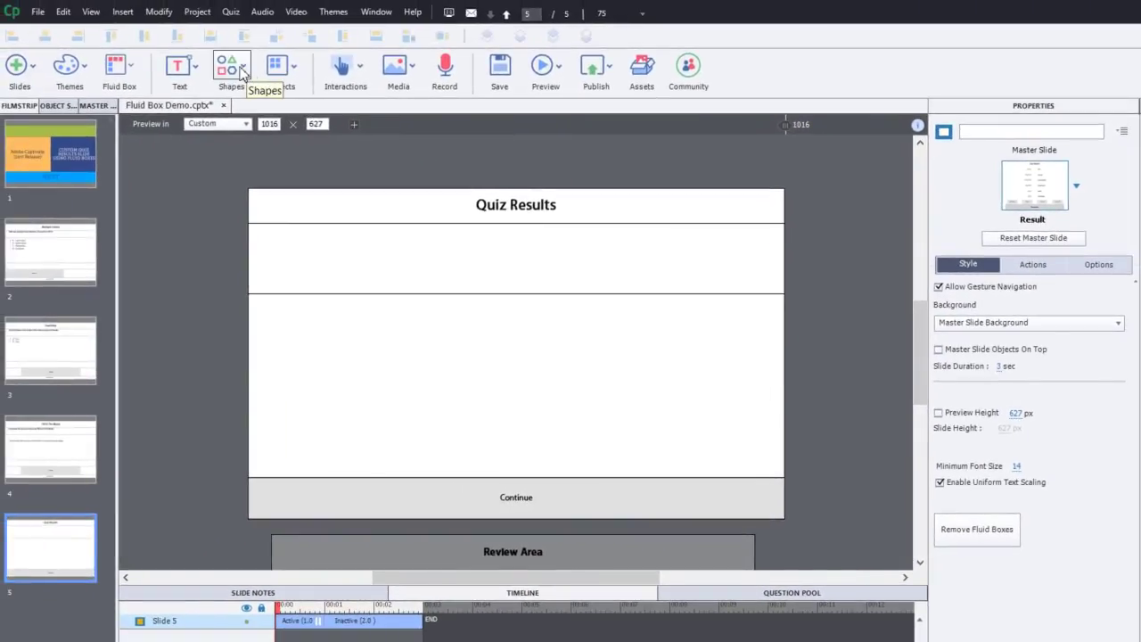
Step: Draw a rectangle into the box below the Quiz Results title with aspect ratio unlocked
click(241, 74)
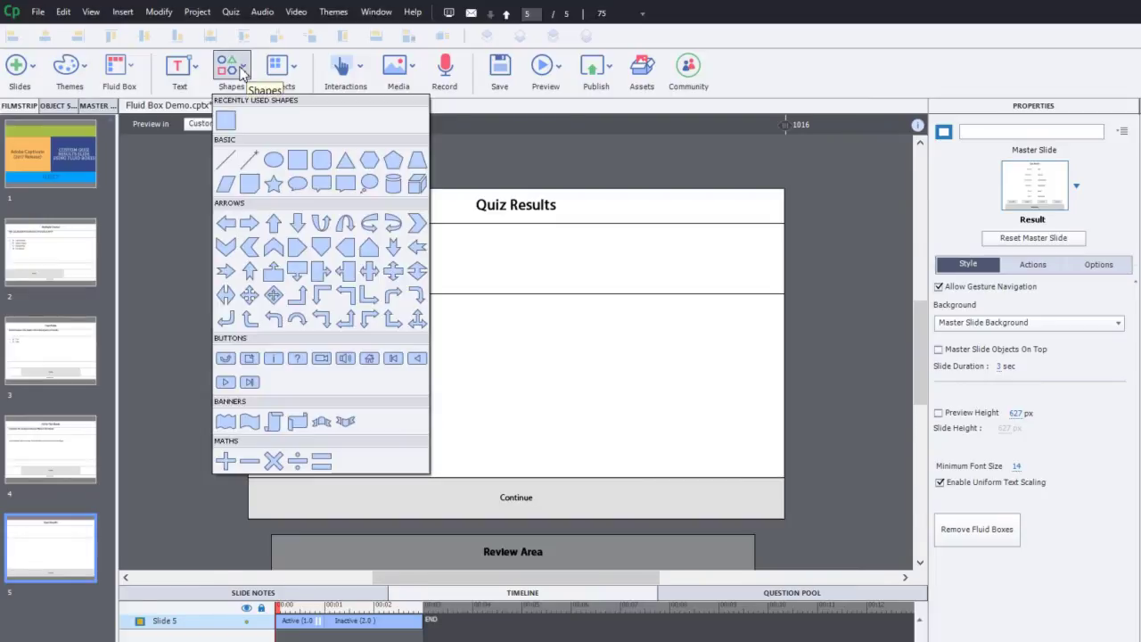
click(225, 121)
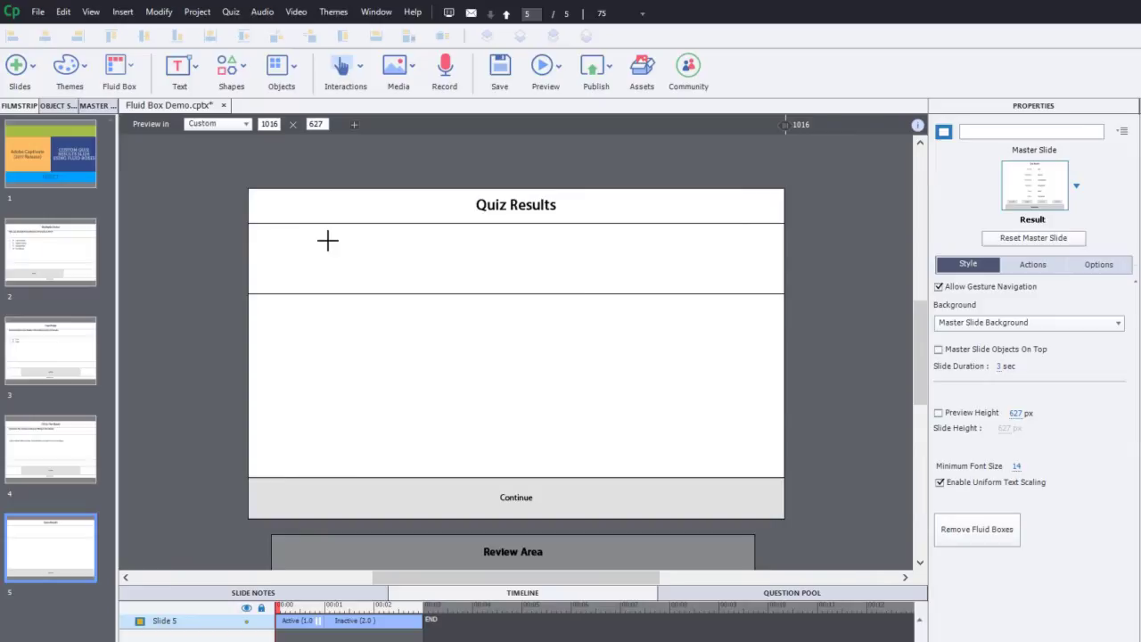
mouse_move(326, 238)
mouse_down()
mouse_move(398, 267)
mouse_move(665, 279)
mouse_up()
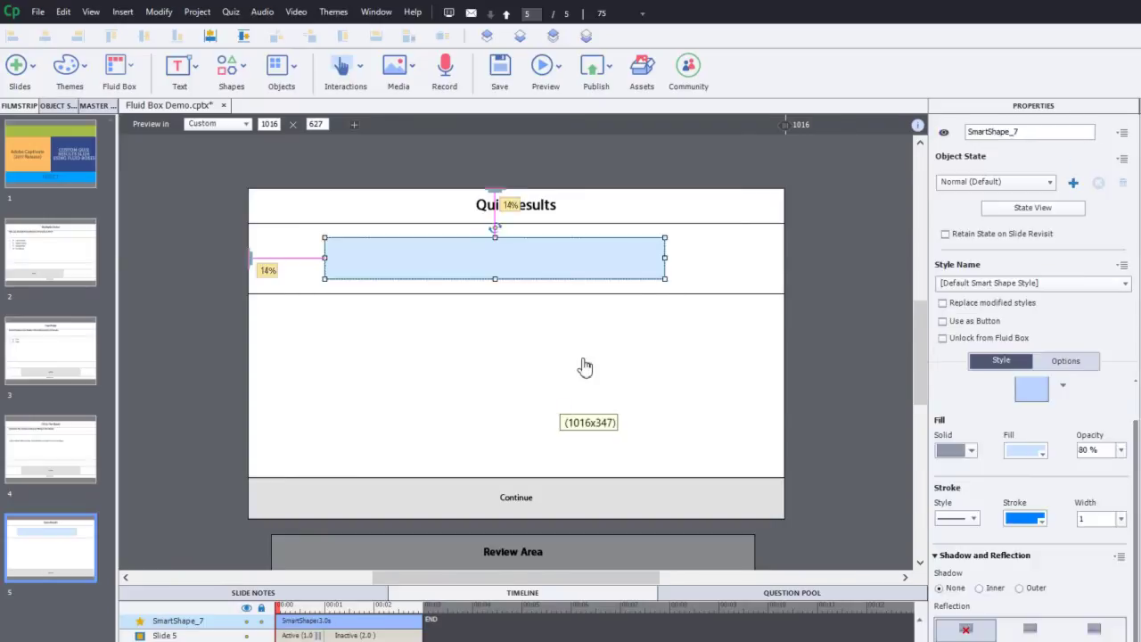
drag(539, 260, 561, 264)
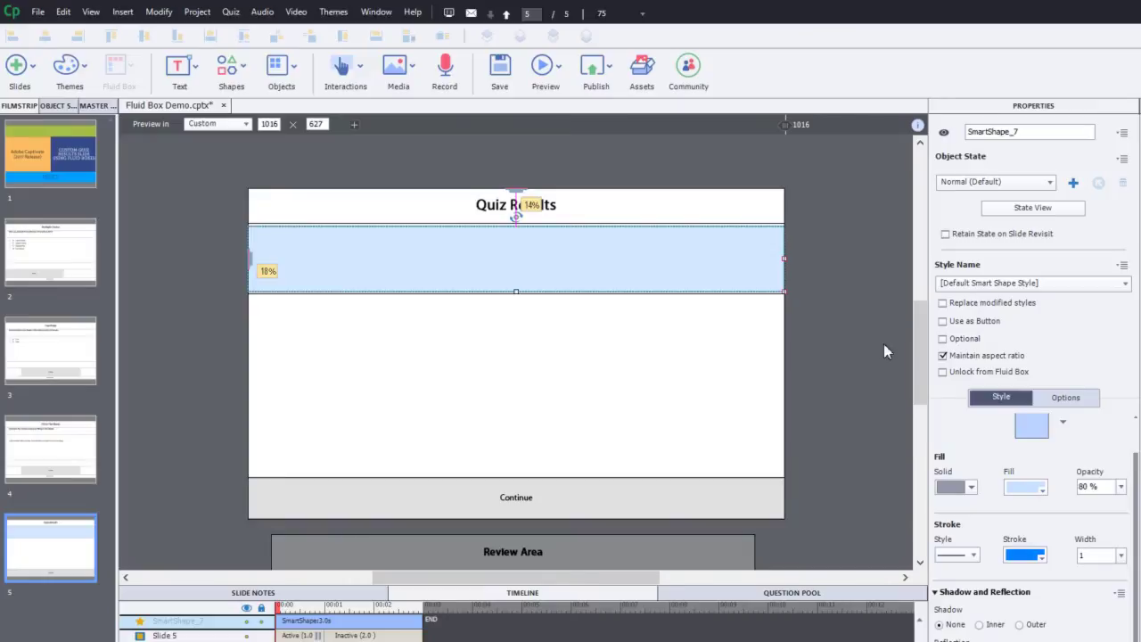
click(943, 356)
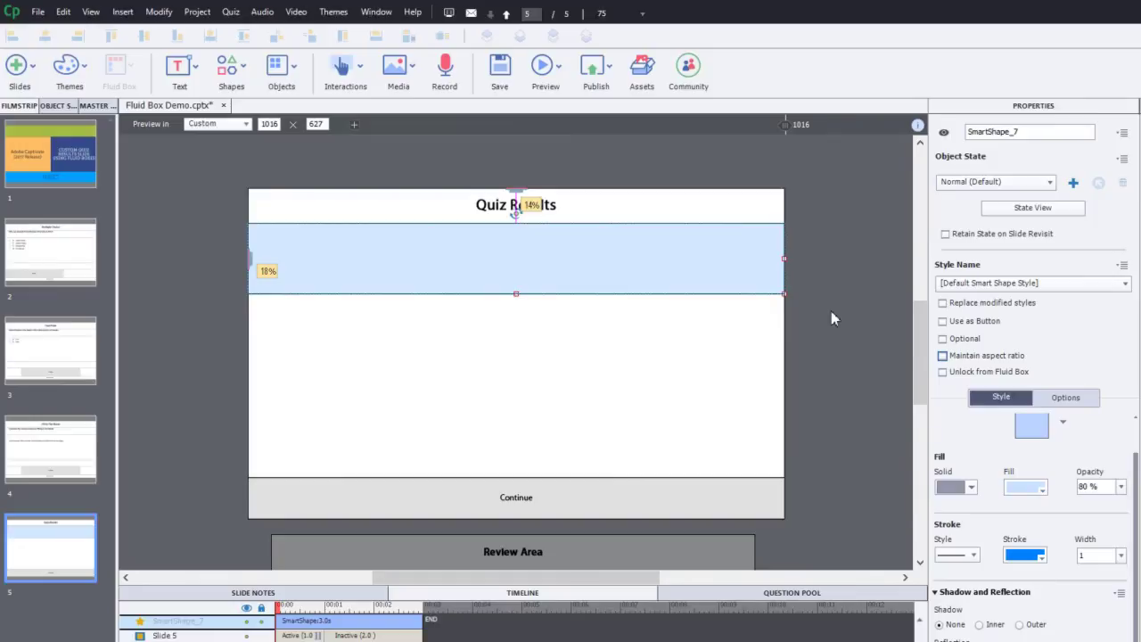
Step: Give the rectangle a green 100% opaque fill and a green stroke of width 0
scroll(1138, 445, up, 1)
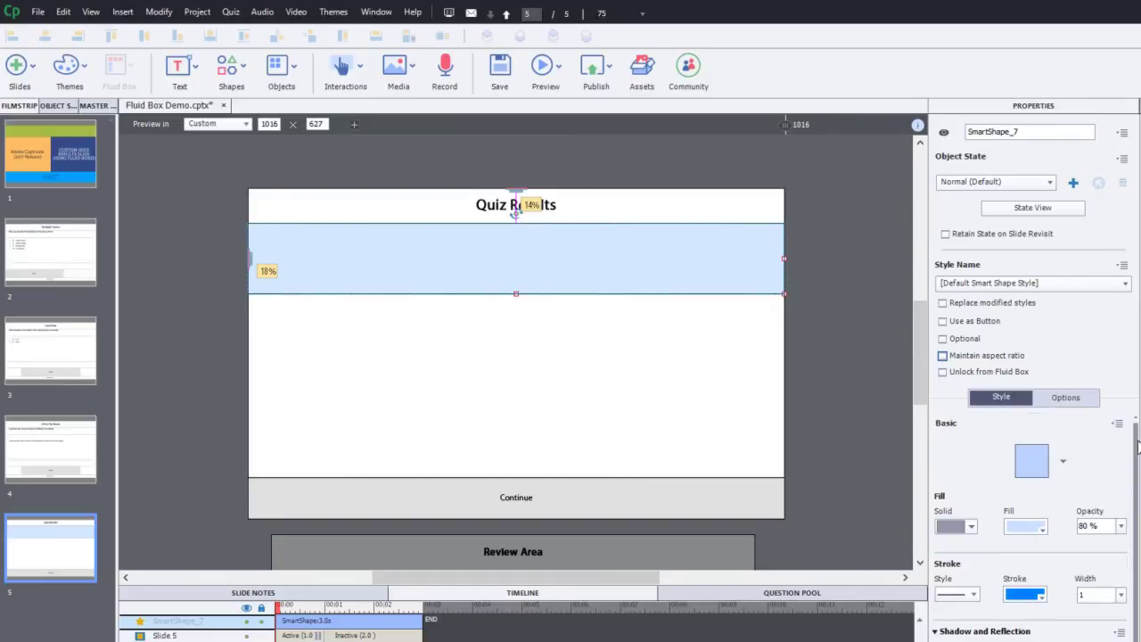
click(1027, 533)
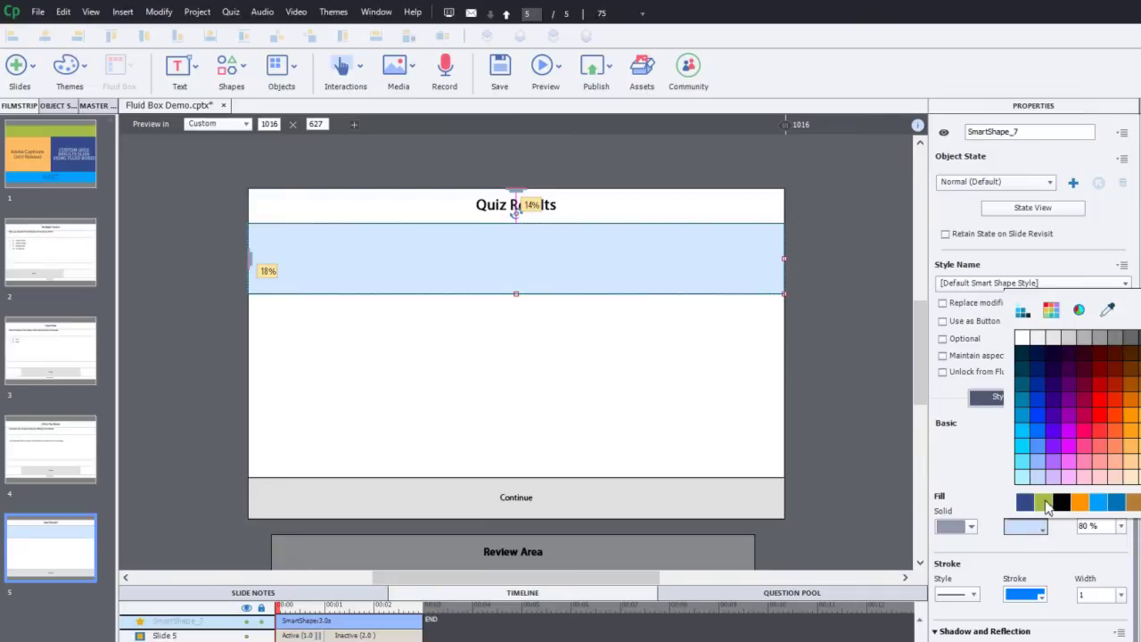
click(1045, 503)
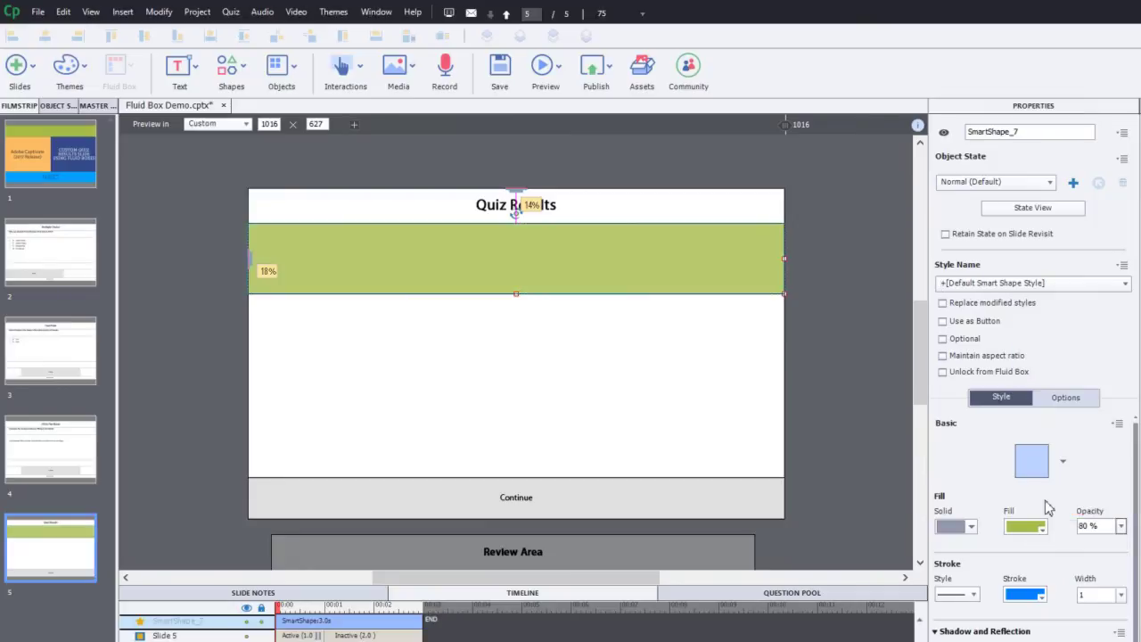
click(1121, 526)
click(1132, 635)
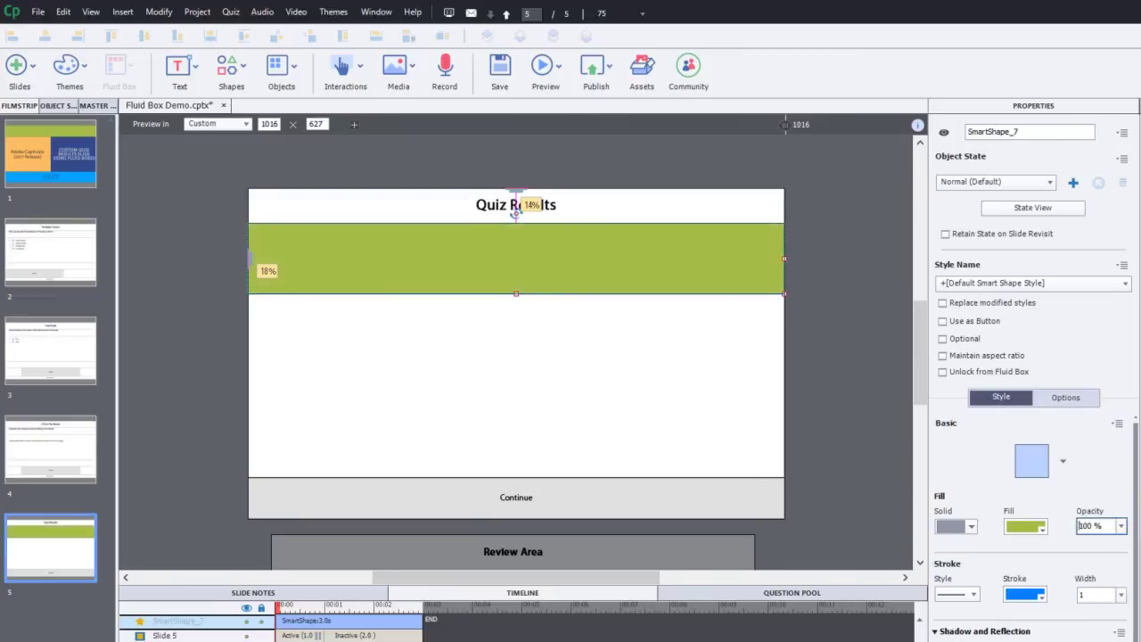
click(1025, 594)
click(1042, 569)
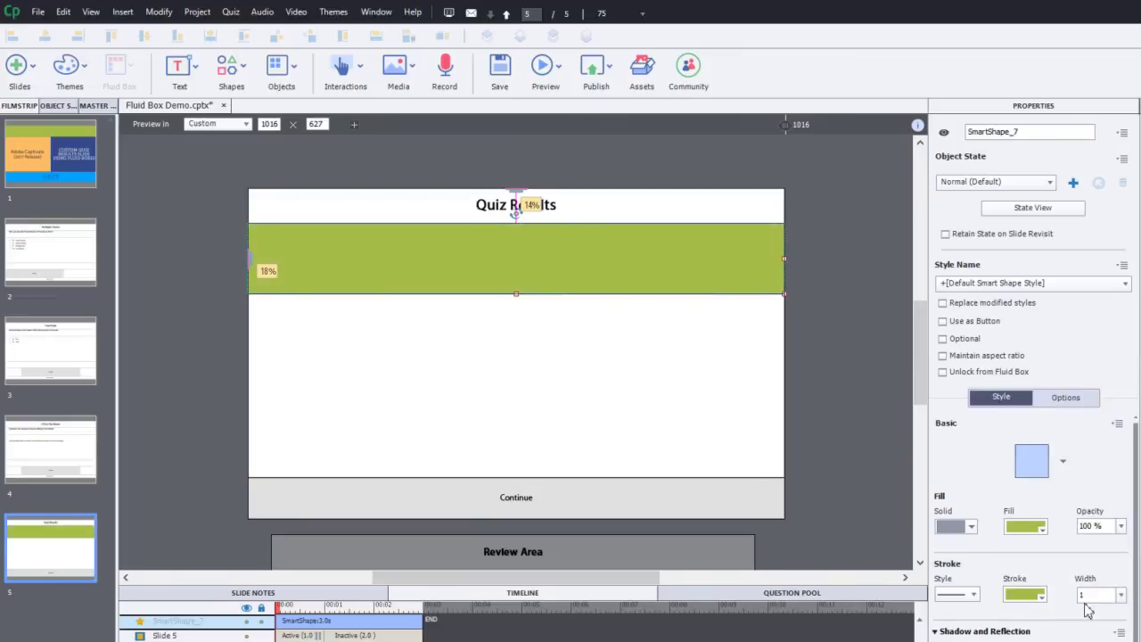
double_click(1098, 594)
text(0)
drag(1136, 456, 1137, 516)
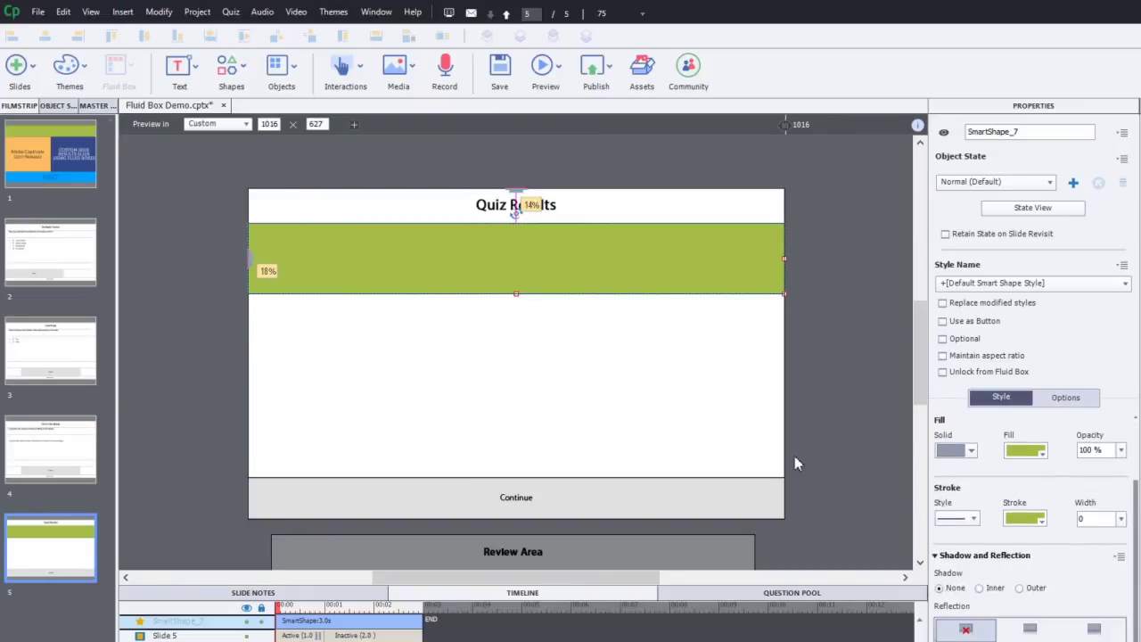
Step: Paste the congratulations message about closing the window into the green banner
click(534, 260)
double_click(534, 261)
text(Congratulations, you have succesfully completed this online course. Please close this window to return to the LMS.)
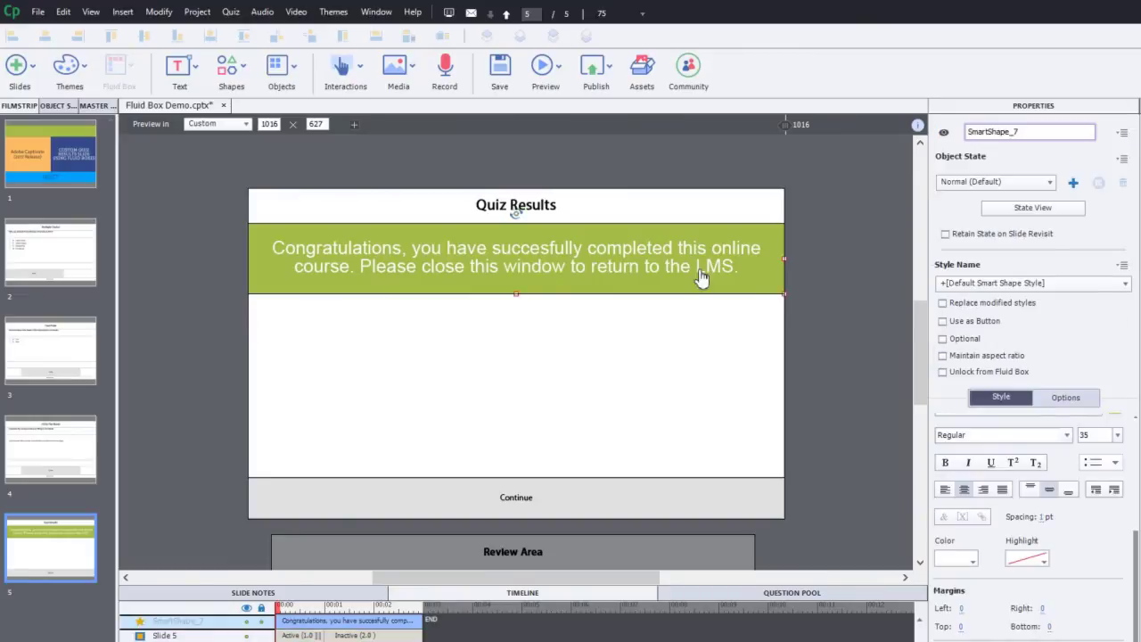
Step: Add a new state to the banner named not_successful
click(1033, 206)
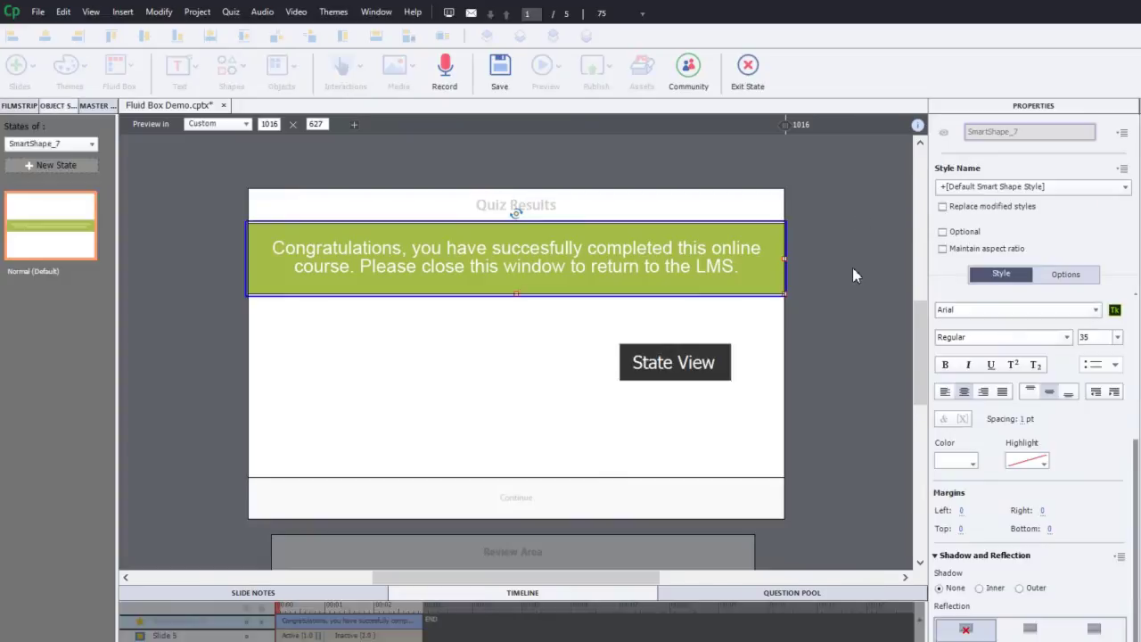
click(49, 167)
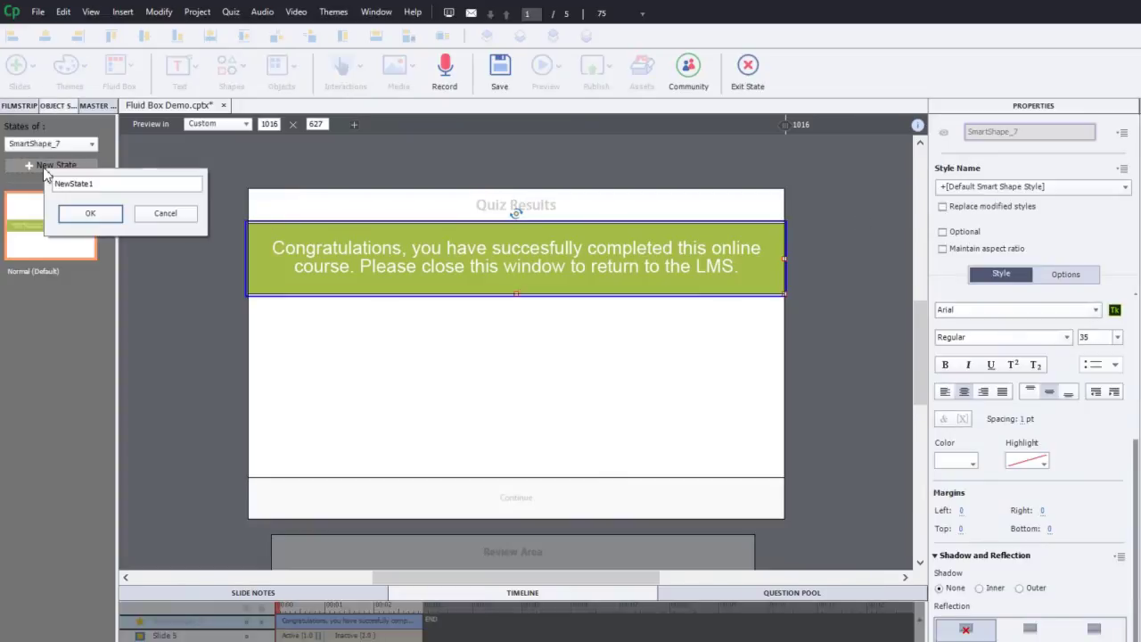
double_click(111, 187)
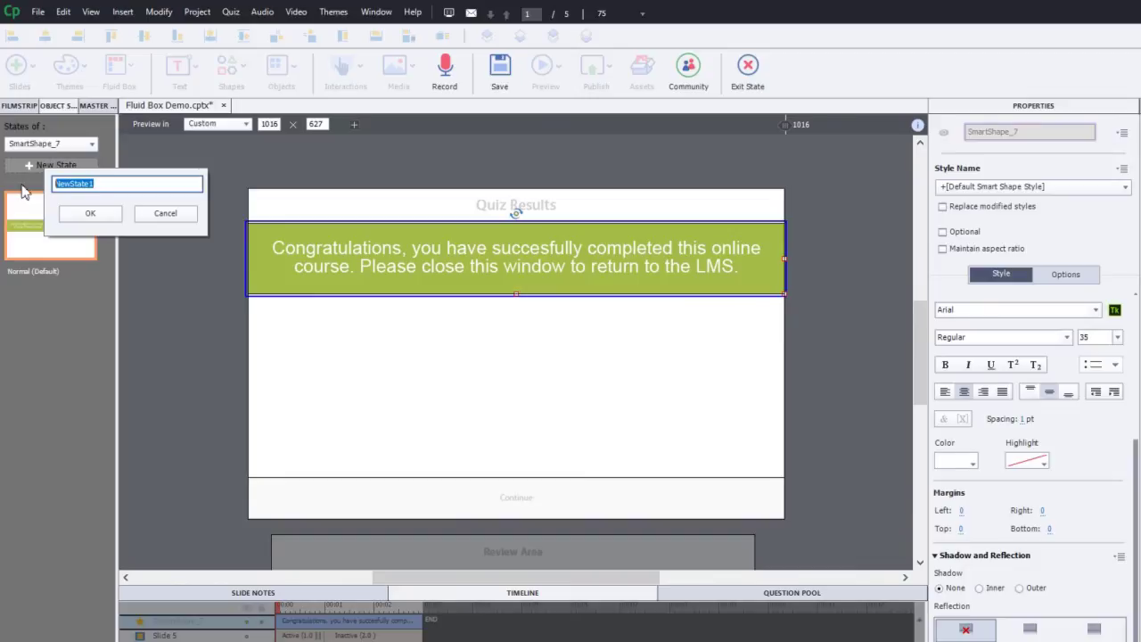
text(not successful)
click(77, 215)
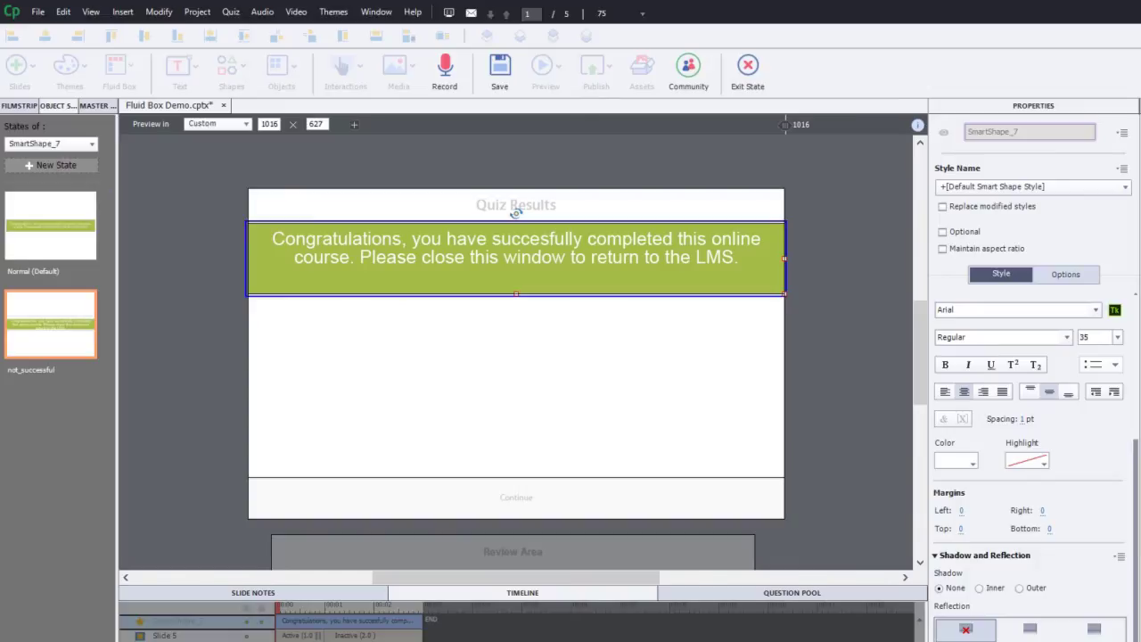
Step: Replace the banner text in this state with the pasted course-not-completed message
double_click(581, 257)
key(ctrl+a)
text(You have not successfully completed this online course. Please close this window to return you to the LMS. You may make another attempt at a later time.)
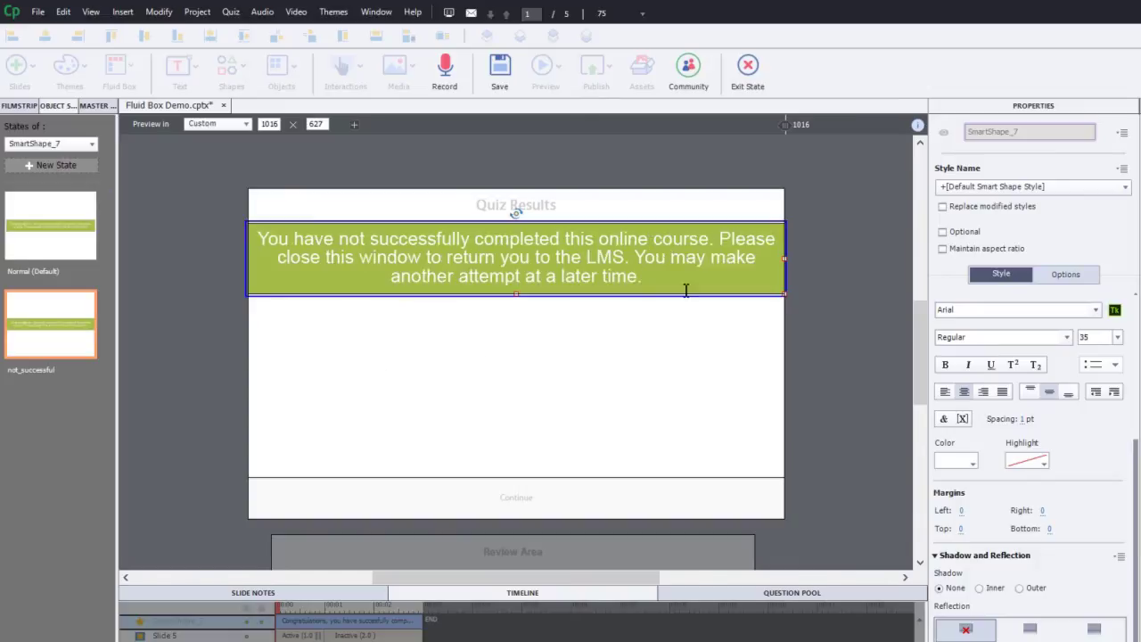
click(861, 265)
click(731, 253)
Step: Give the not_successful state a brown fill, then exit state editing
scroll(1136, 433, up, 3)
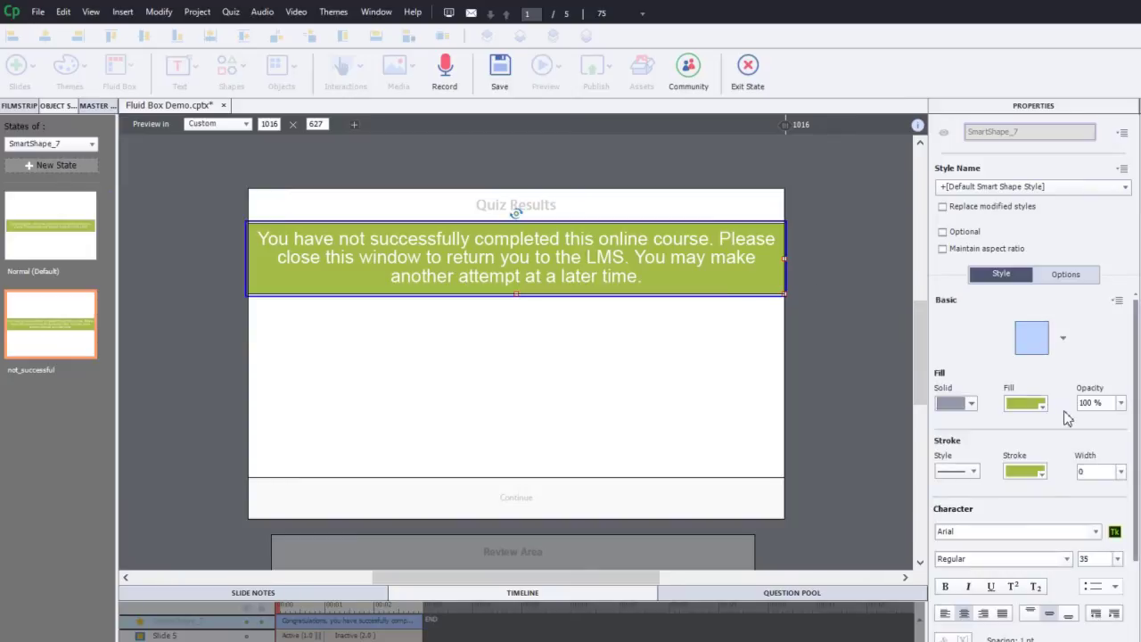
click(1025, 406)
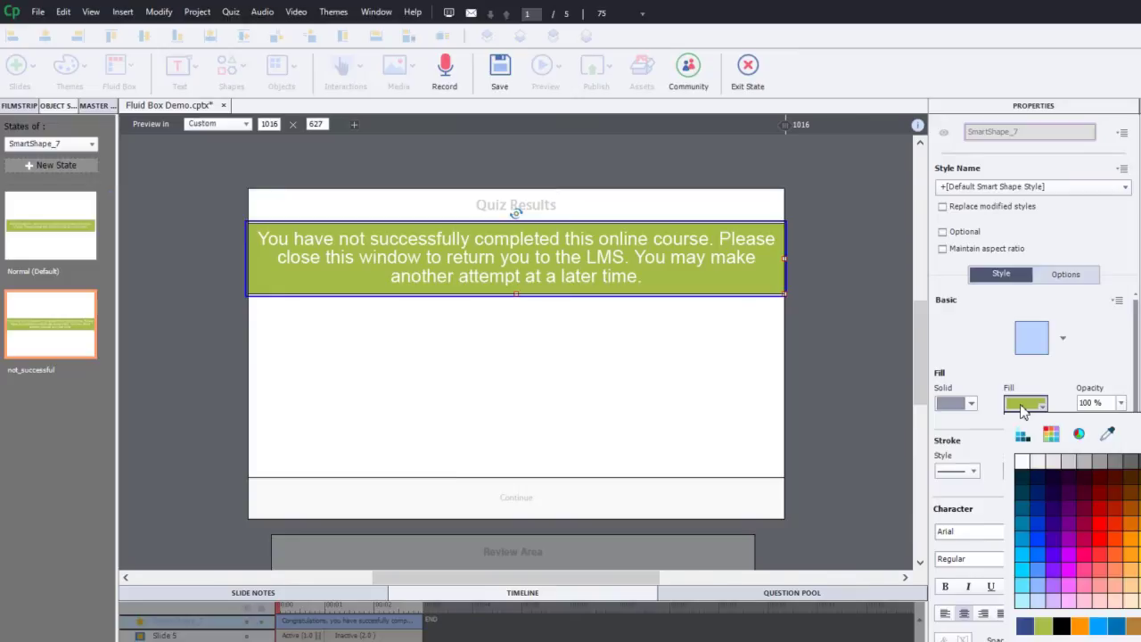
click(1079, 433)
click(1129, 508)
click(1099, 630)
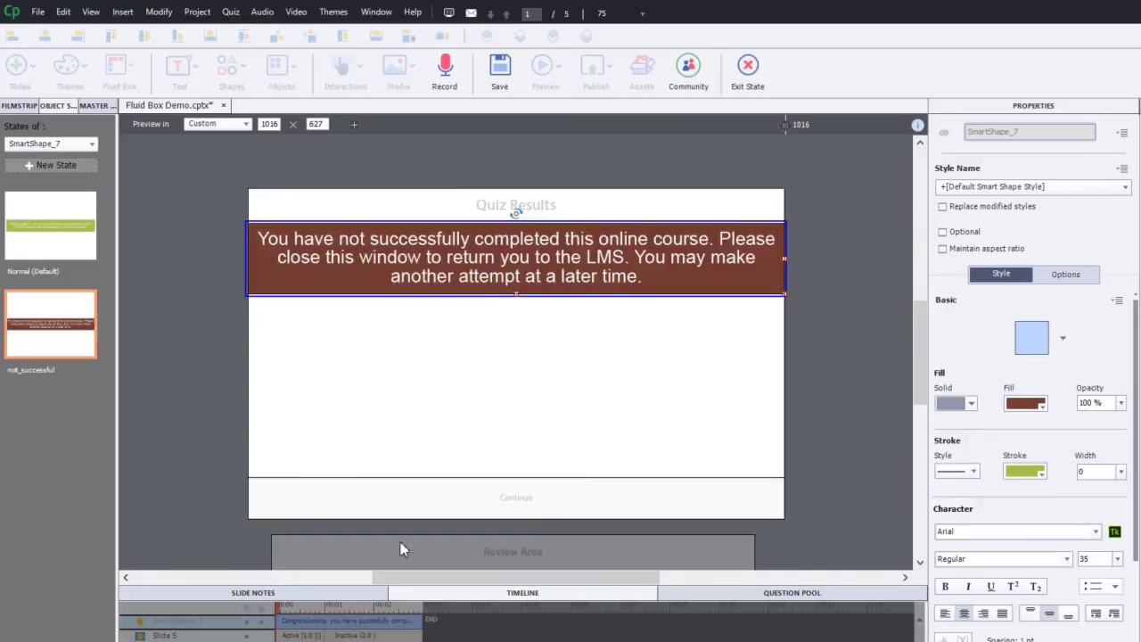
click(1024, 474)
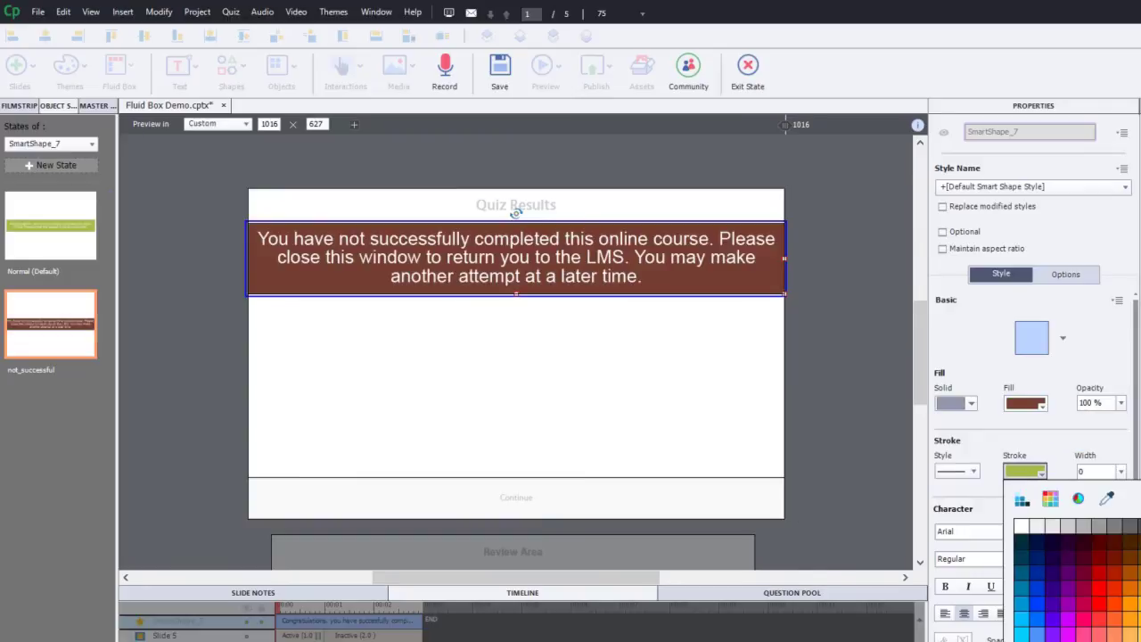
click(749, 66)
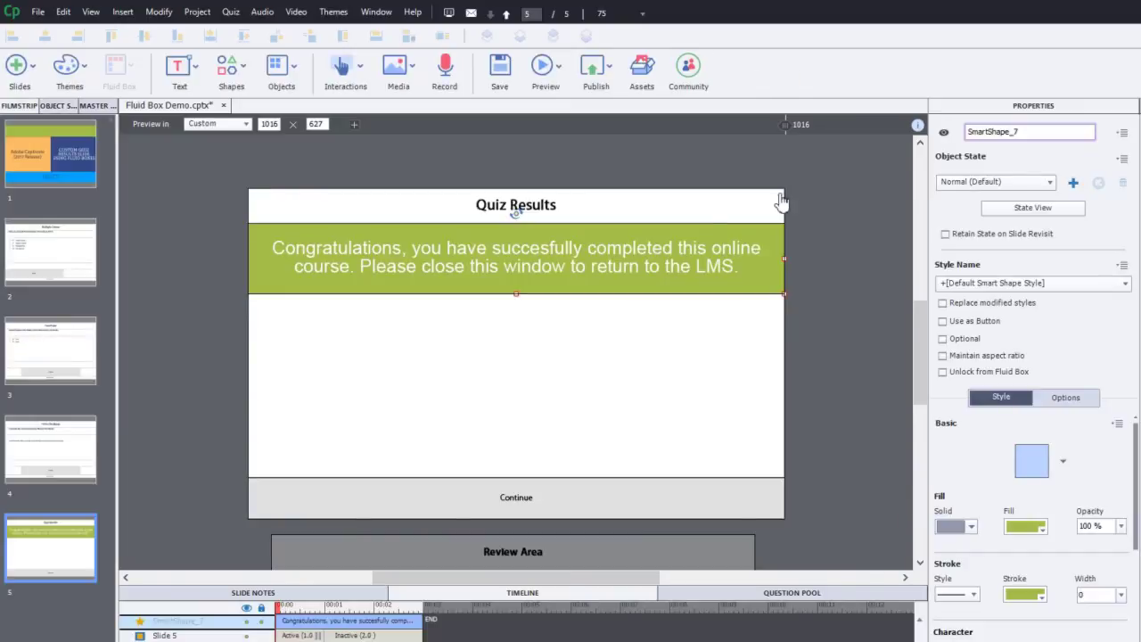
Step: Select the empty middle fluid box and draw a rectangle there with aspect ratio unlocked
drag(837, 323, 754, 424)
click(666, 399)
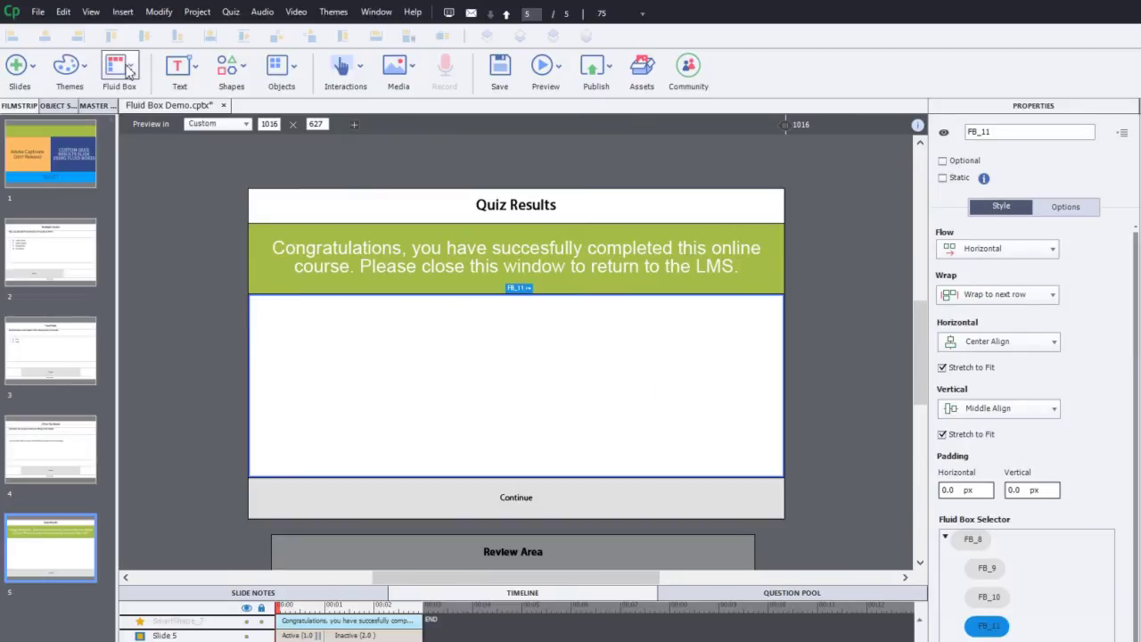
click(243, 69)
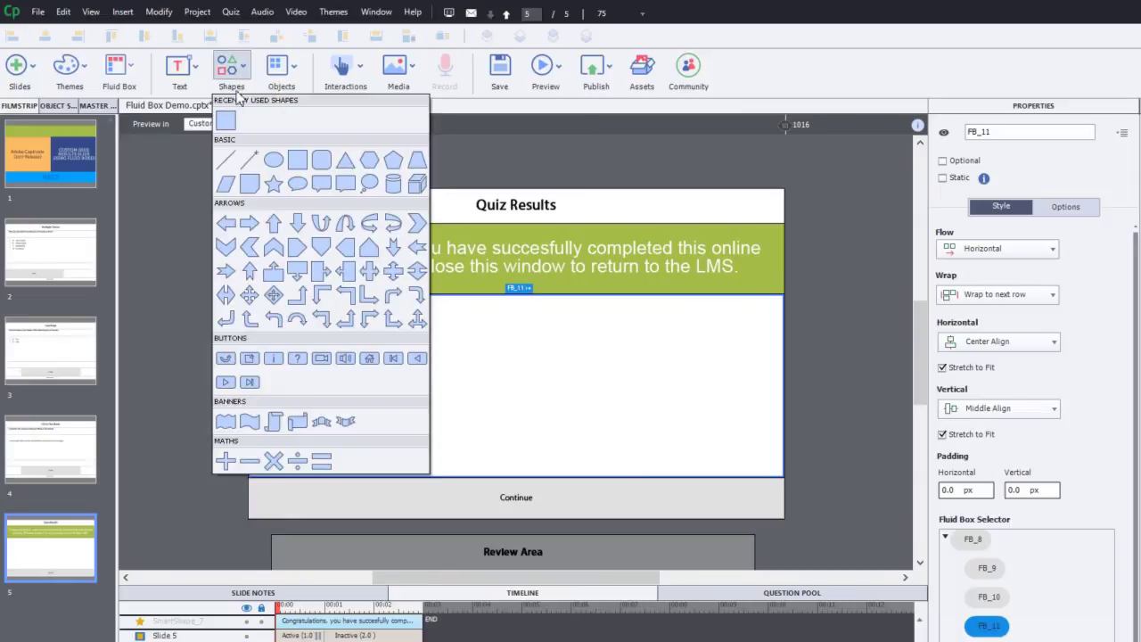
click(225, 121)
drag(373, 327, 578, 399)
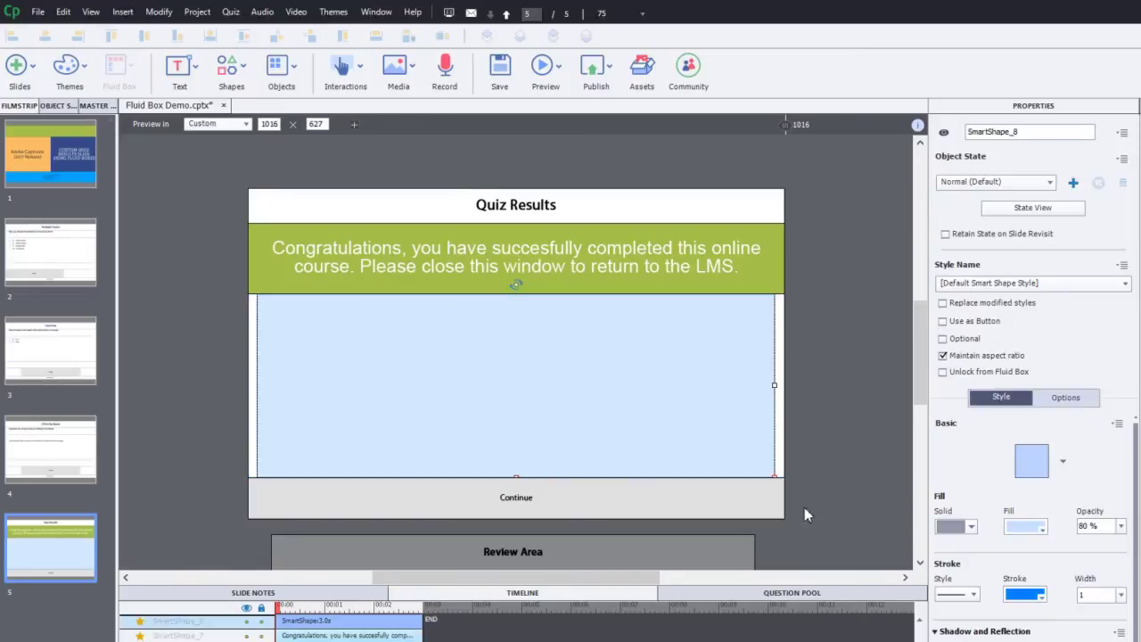
click(979, 357)
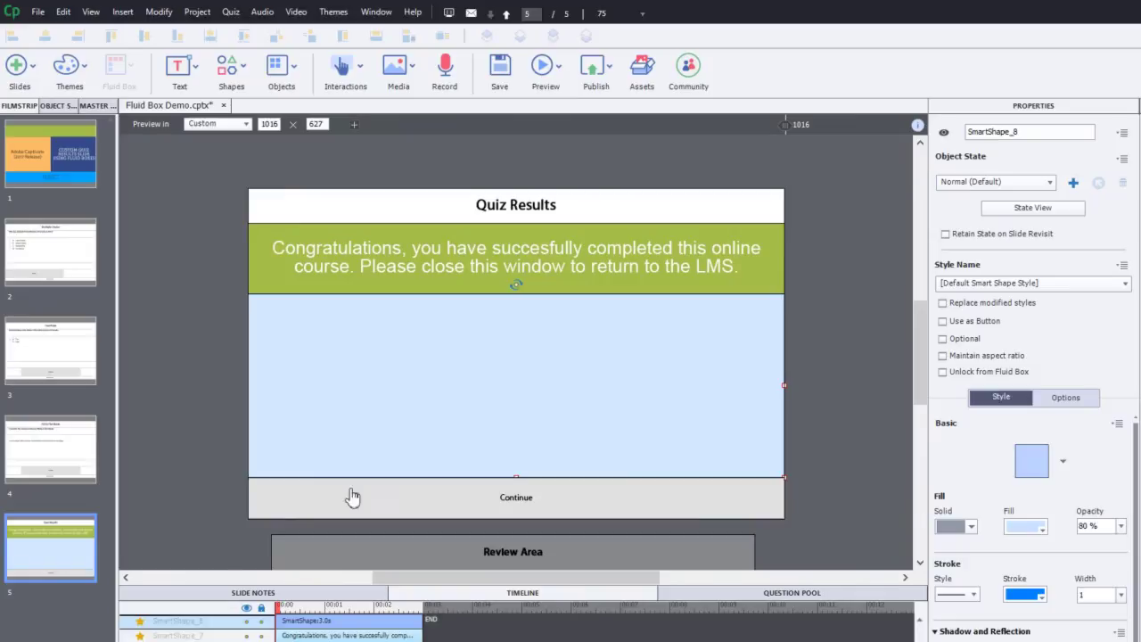
Step: Fill the rectangle dark blue at 100% opacity and type 'You scored:' inside it
double_click(509, 383)
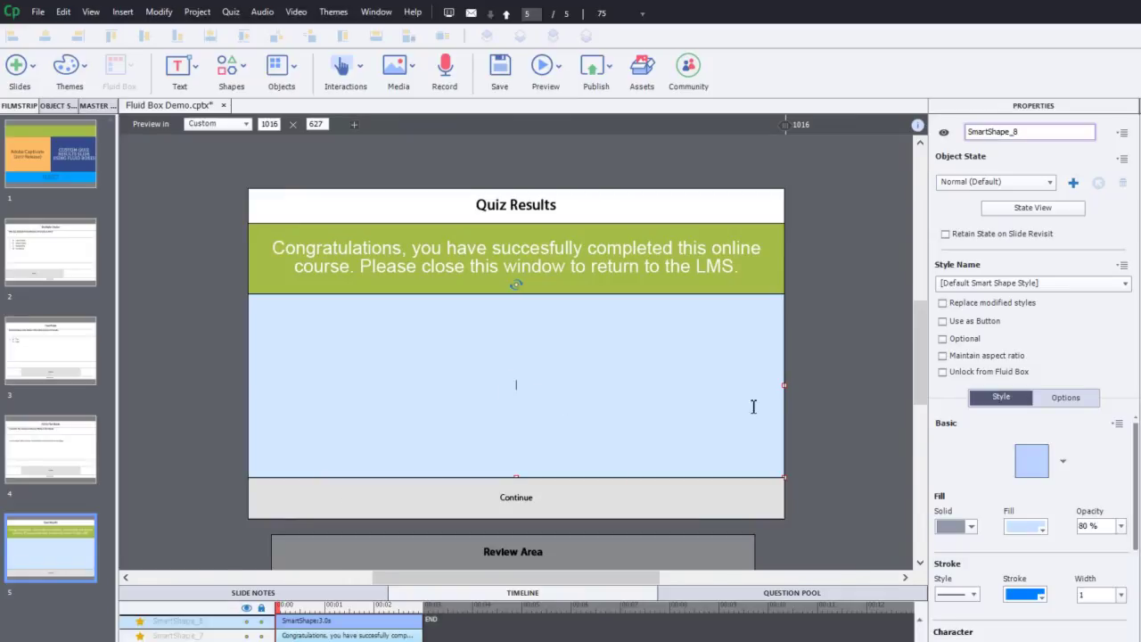
click(688, 395)
click(678, 395)
click(1049, 533)
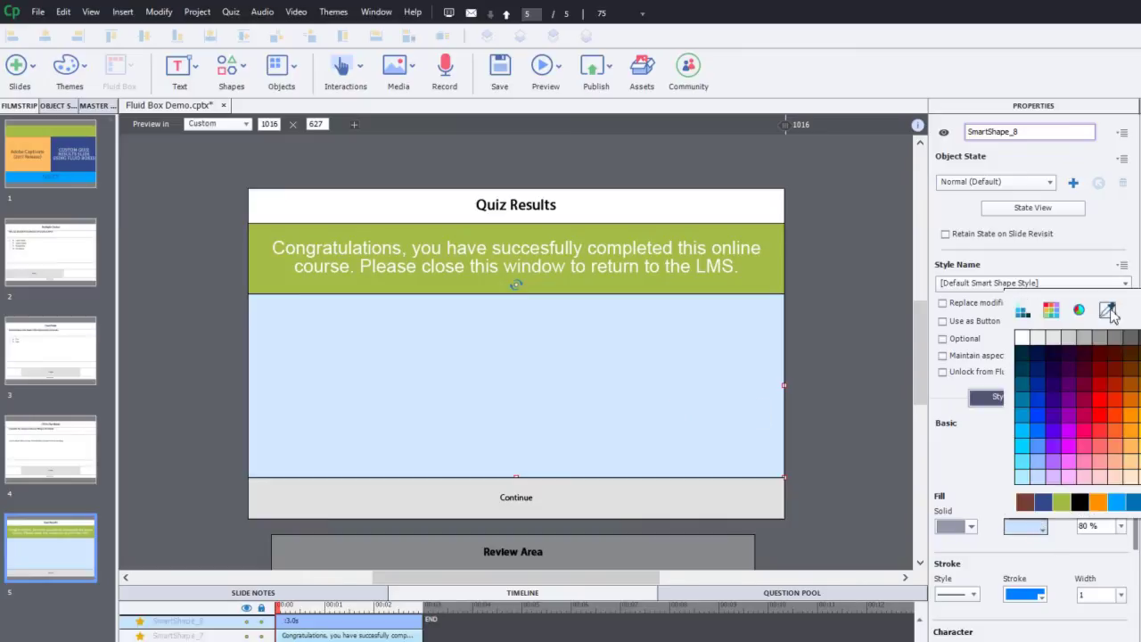
click(1042, 504)
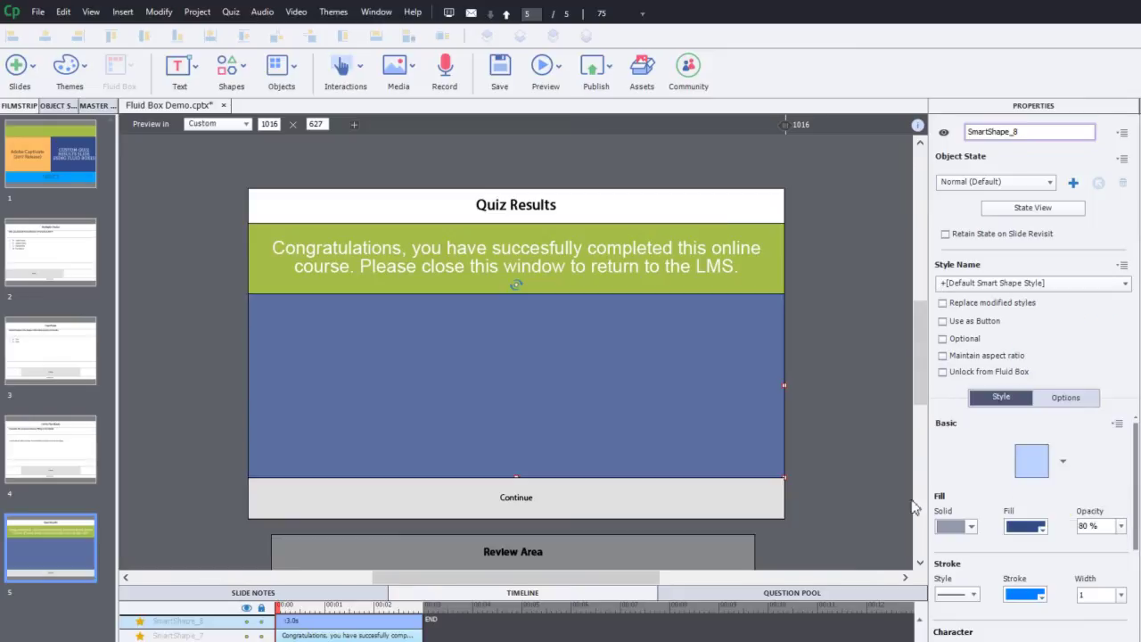
click(1121, 526)
text(100)
key(Return)
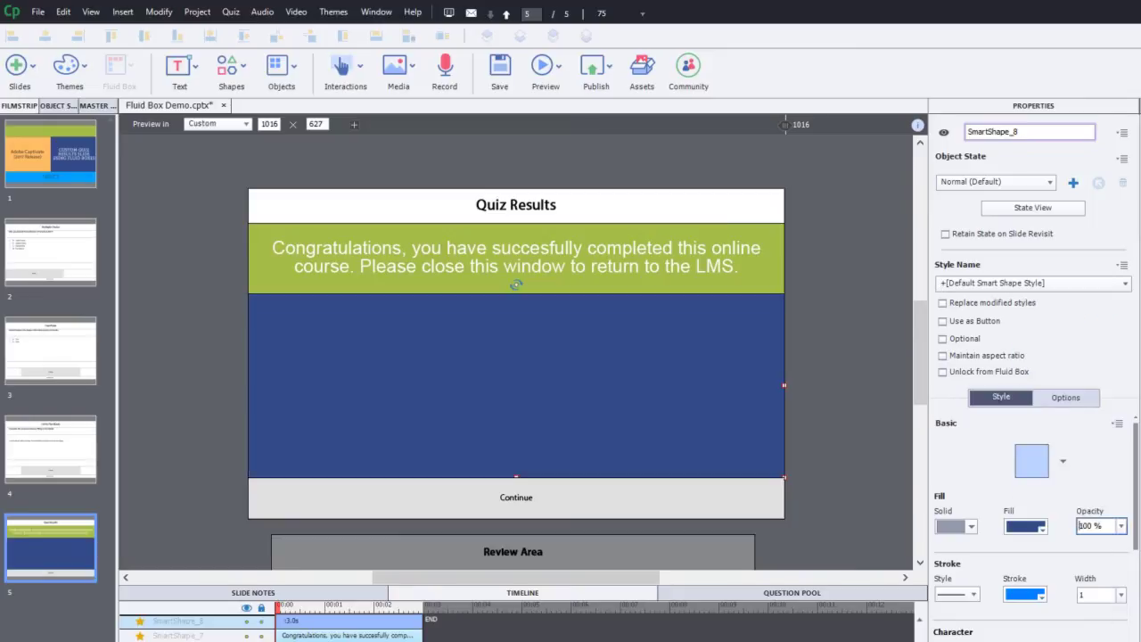
text(ff)
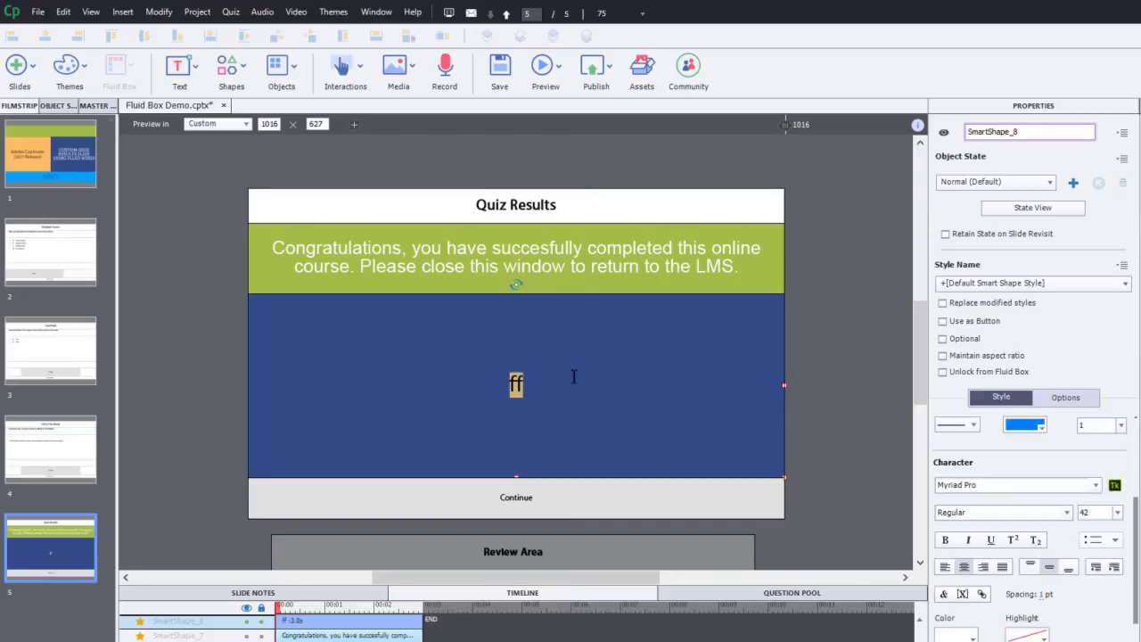
text(You scored:)
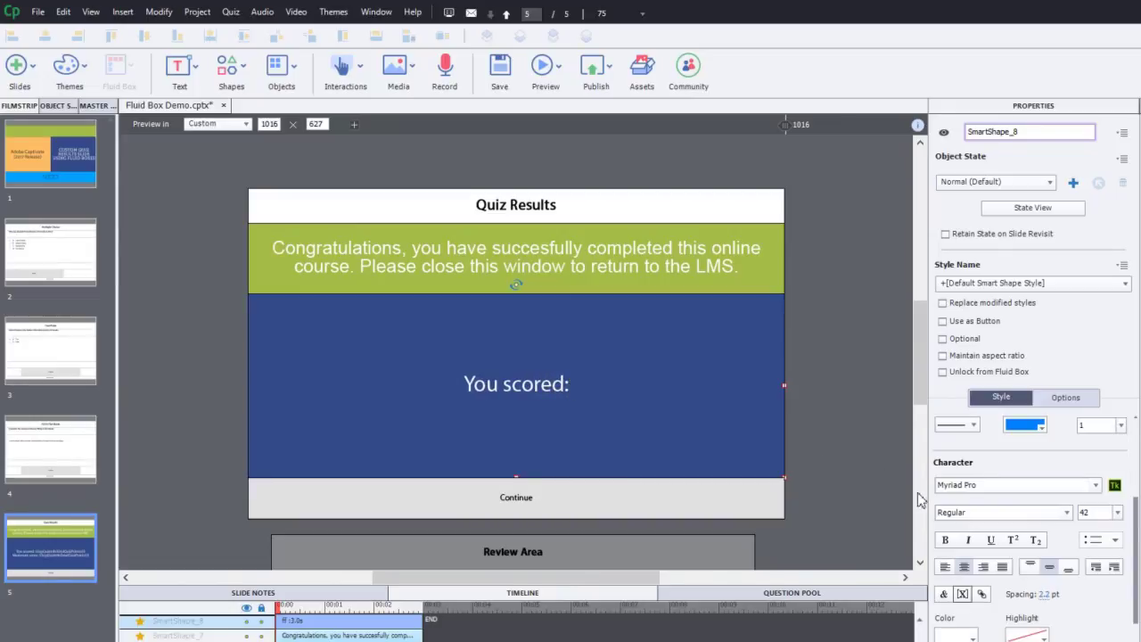
Step: Insert the cpQuizInfoPointsscored system variable after 'You scored:' in the dark blue box
click(963, 596)
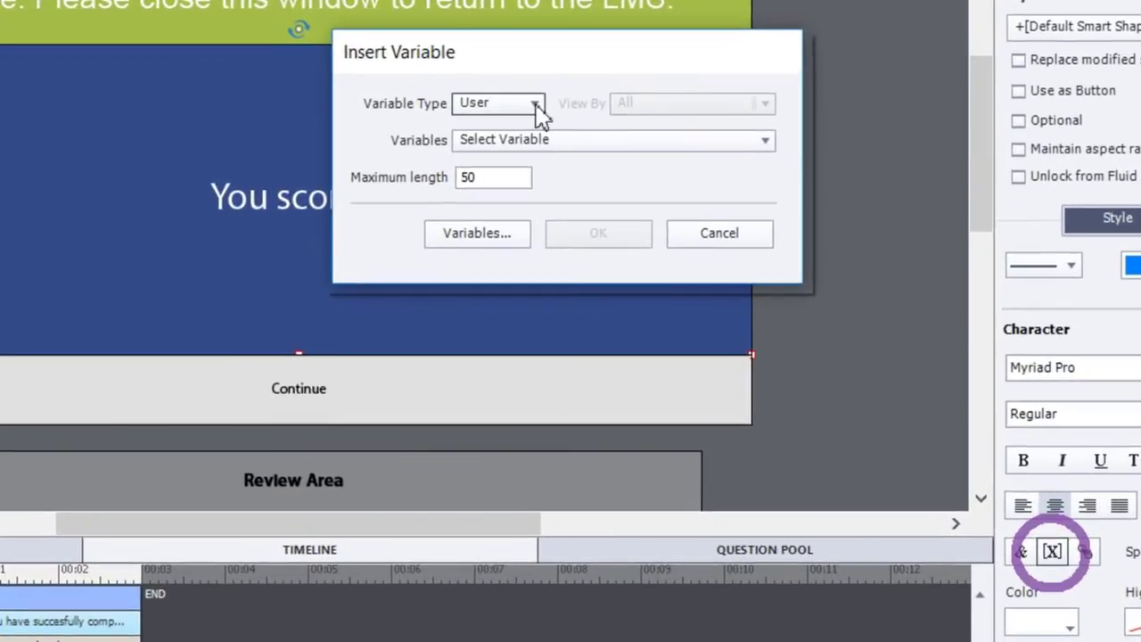
click(547, 130)
click(501, 155)
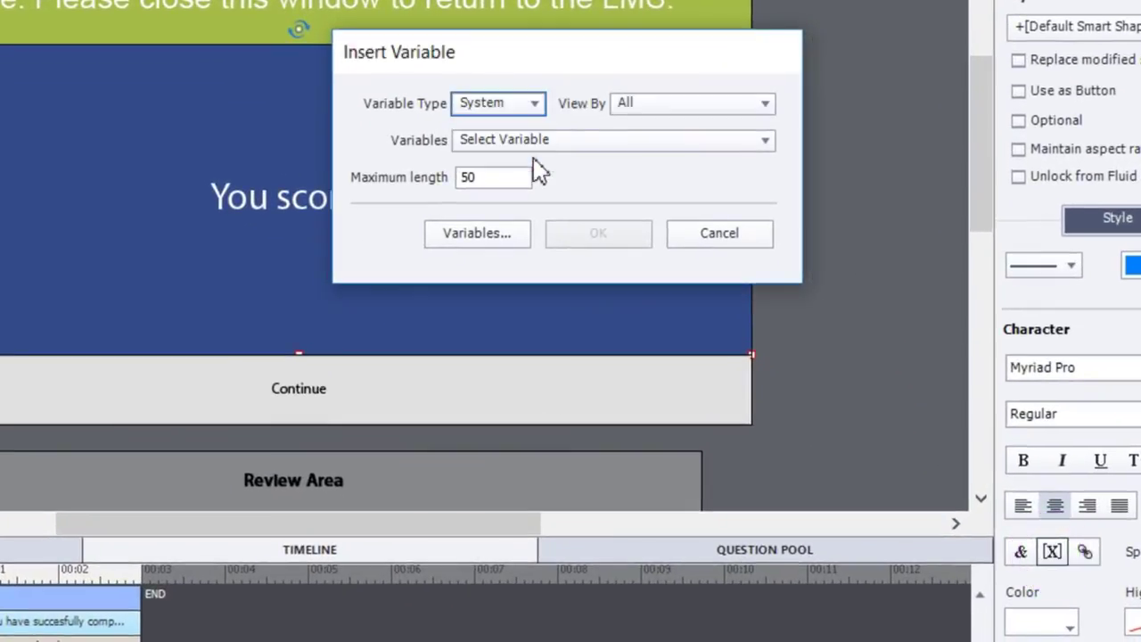
click(651, 140)
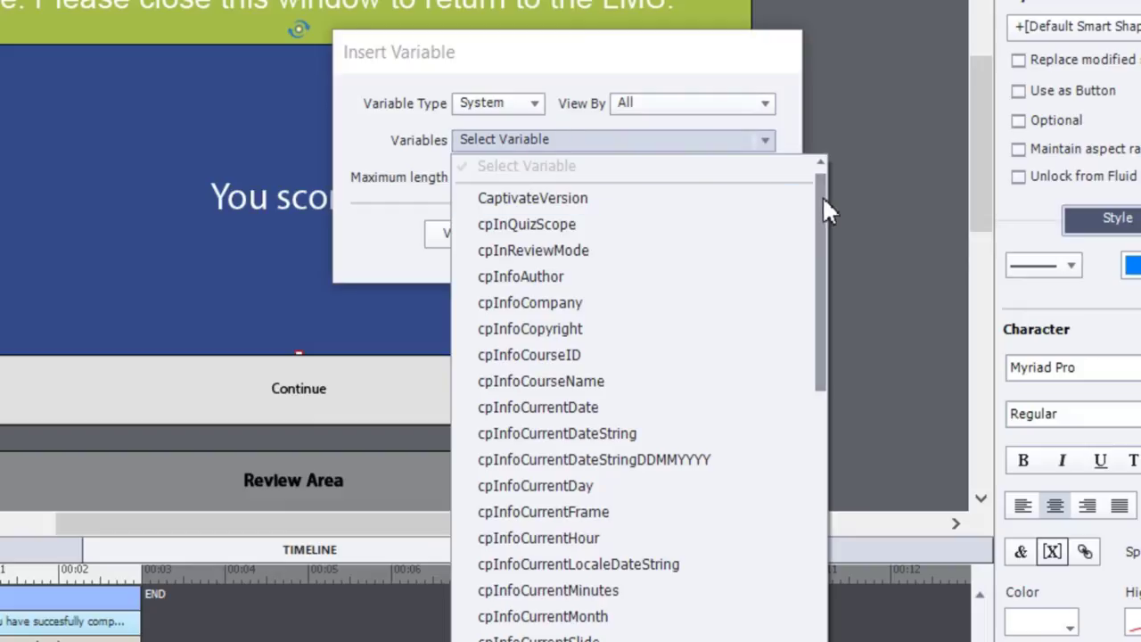
scroll(624, 357, down, 10)
click(535, 198)
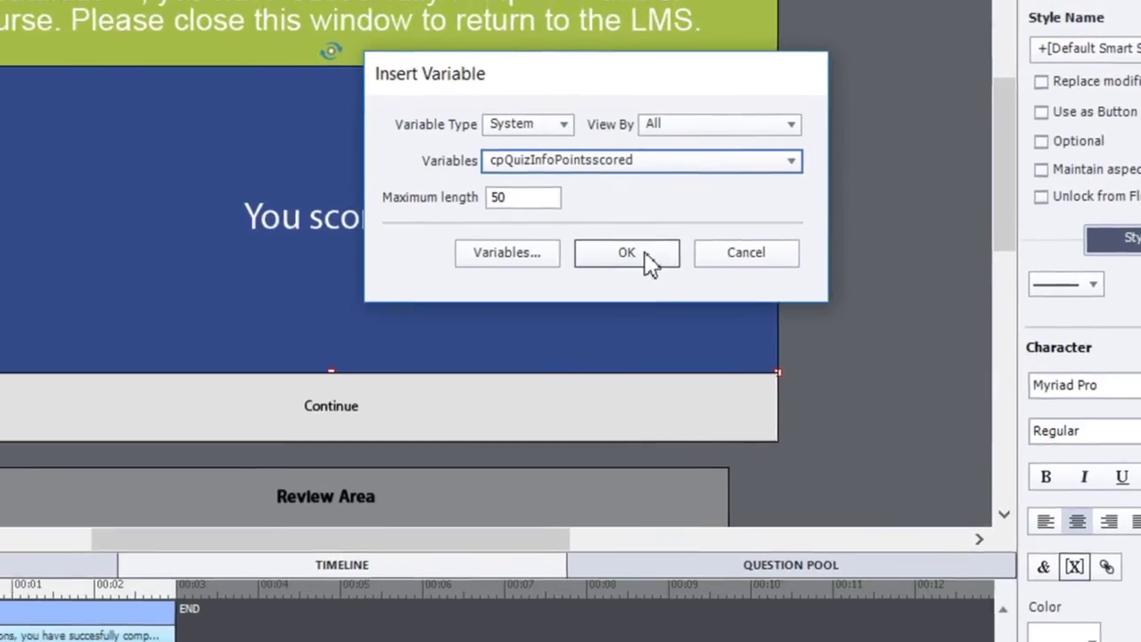
click(620, 238)
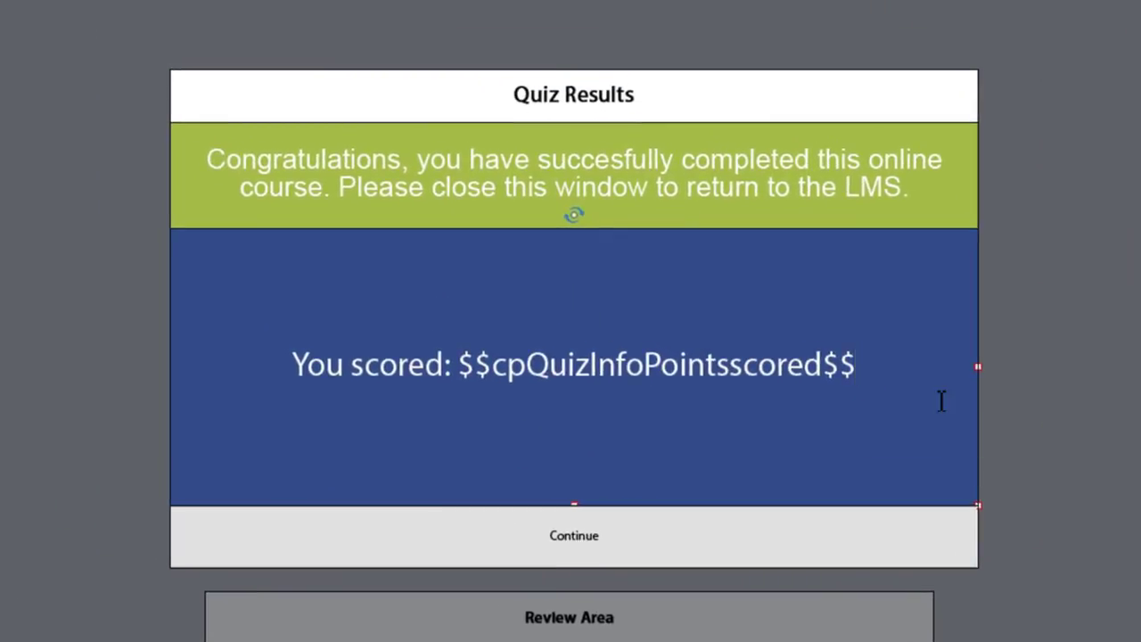
Step: Add a new line 'Maximum score:' followed by the cpQuizInfoTotalQuizPoints system variable
key(Return)
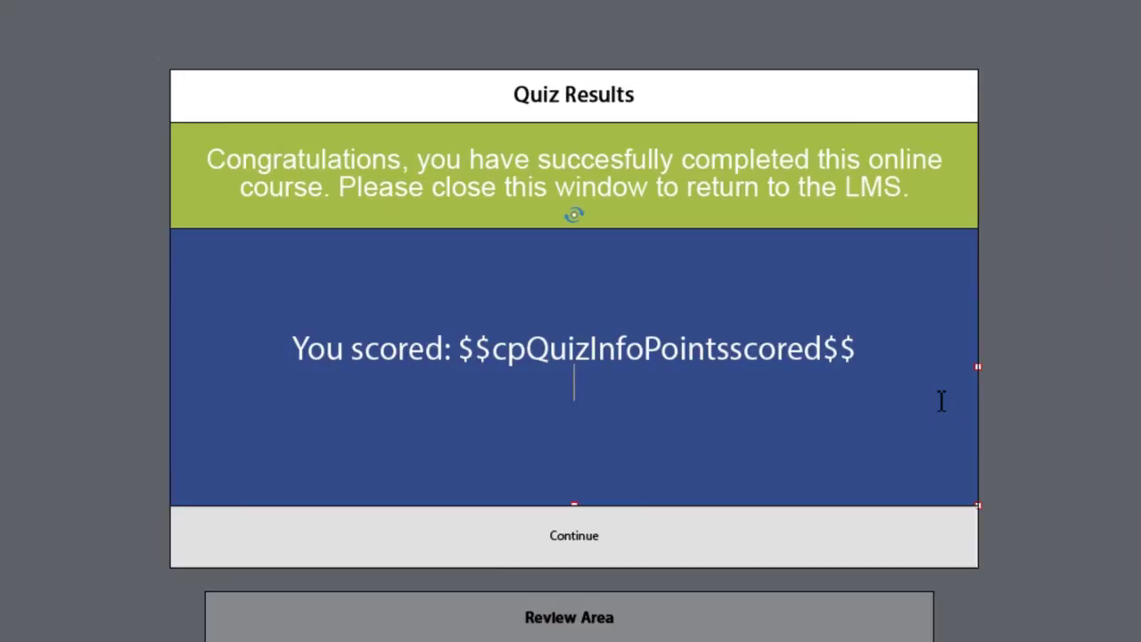
text(Maximum score)
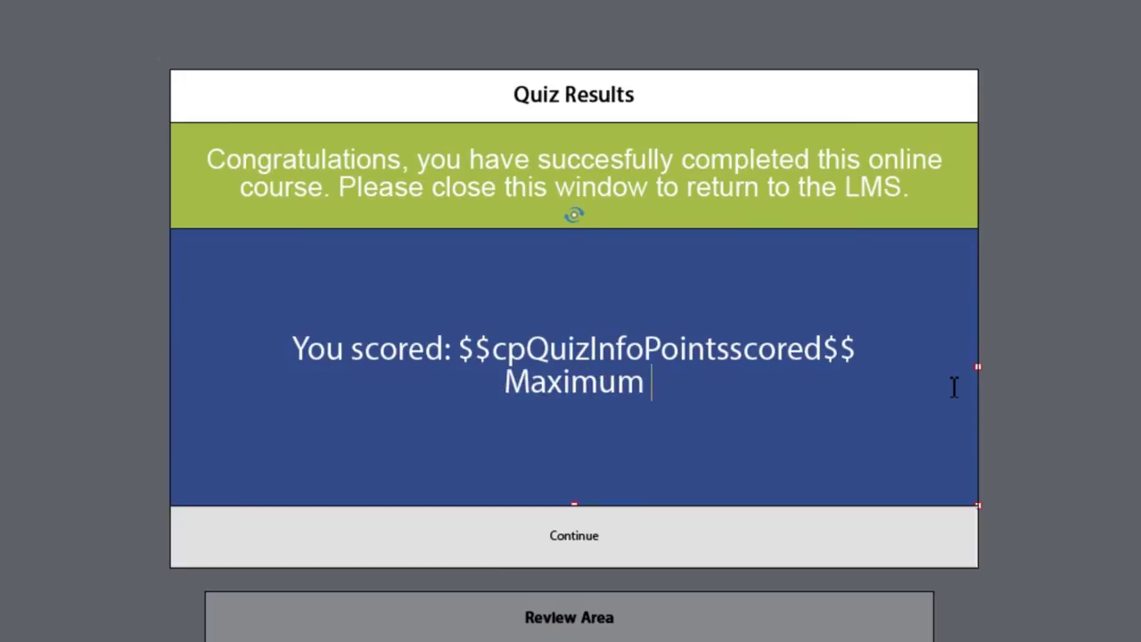
text(:)
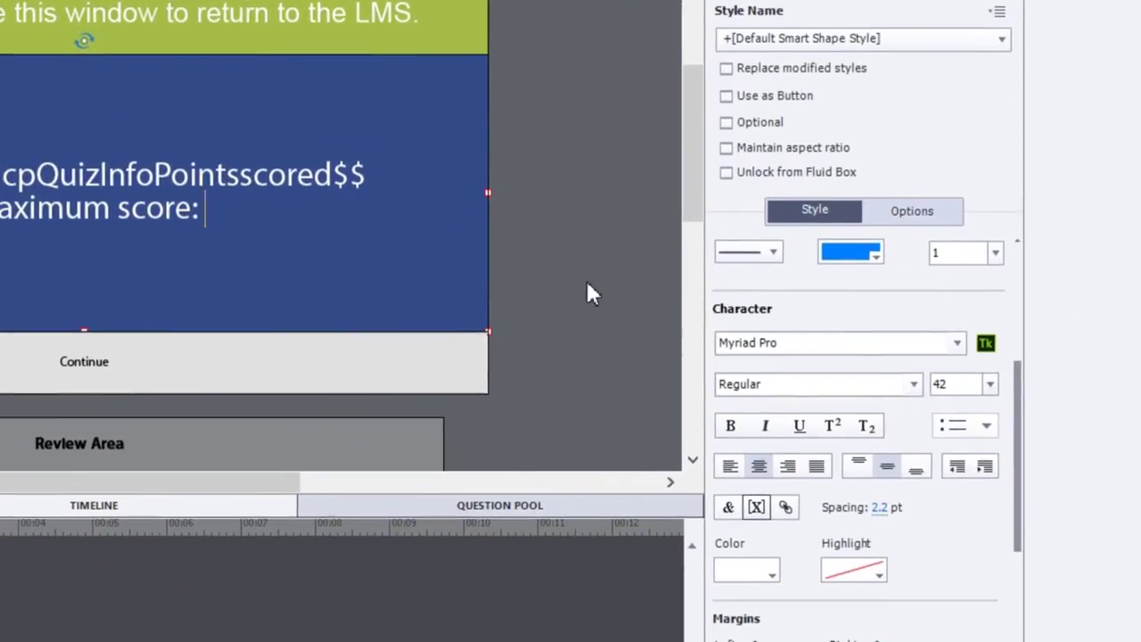
click(764, 508)
click(525, 87)
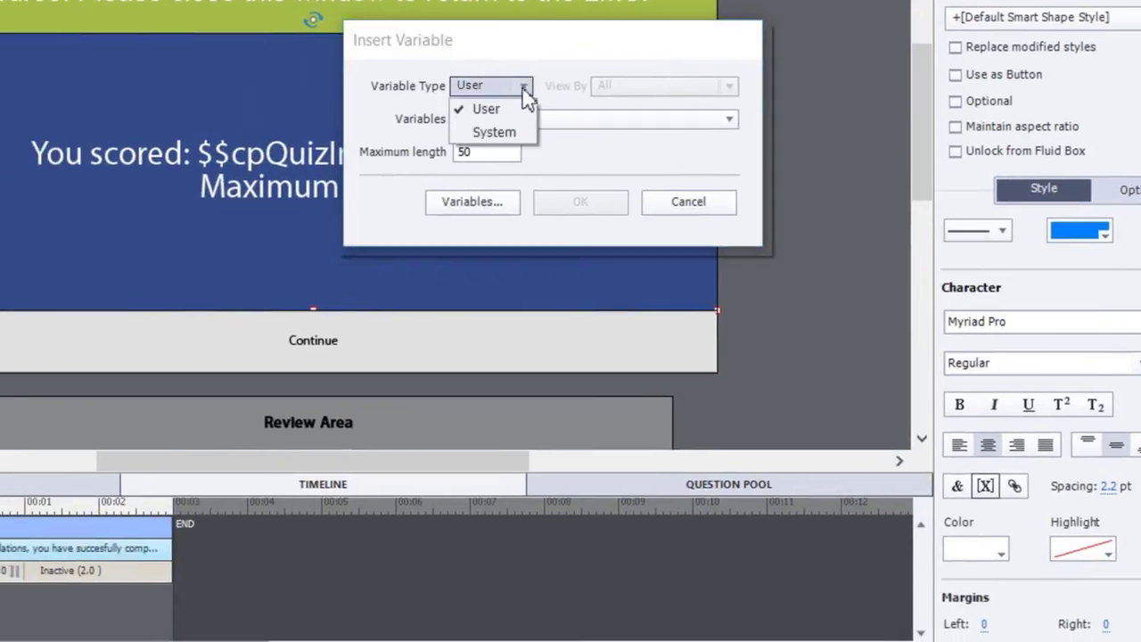
click(496, 132)
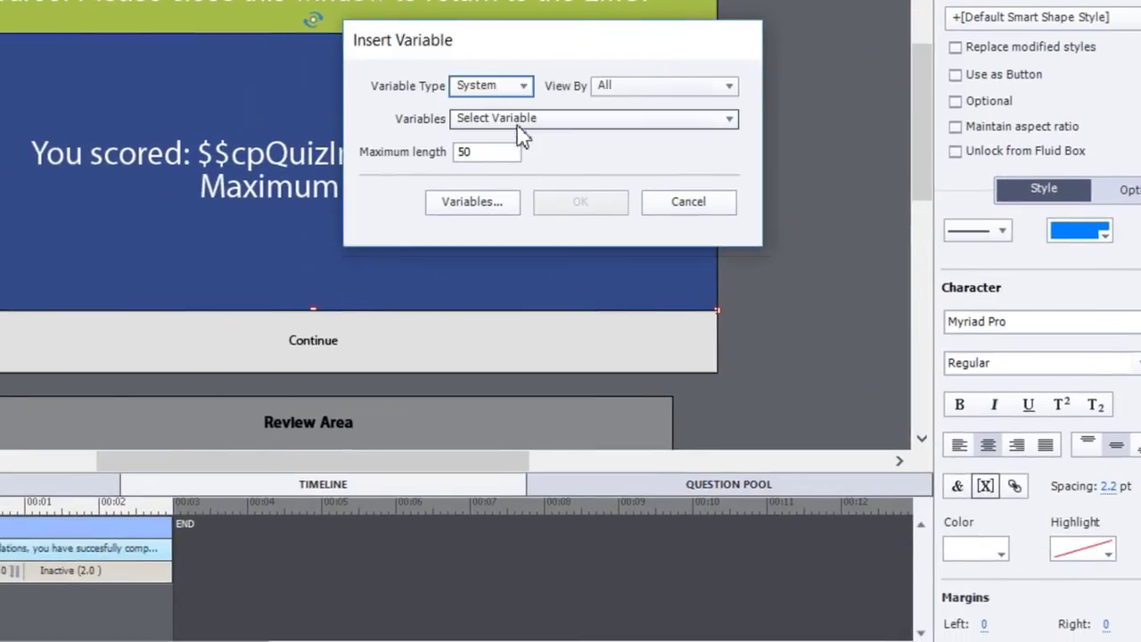
click(627, 124)
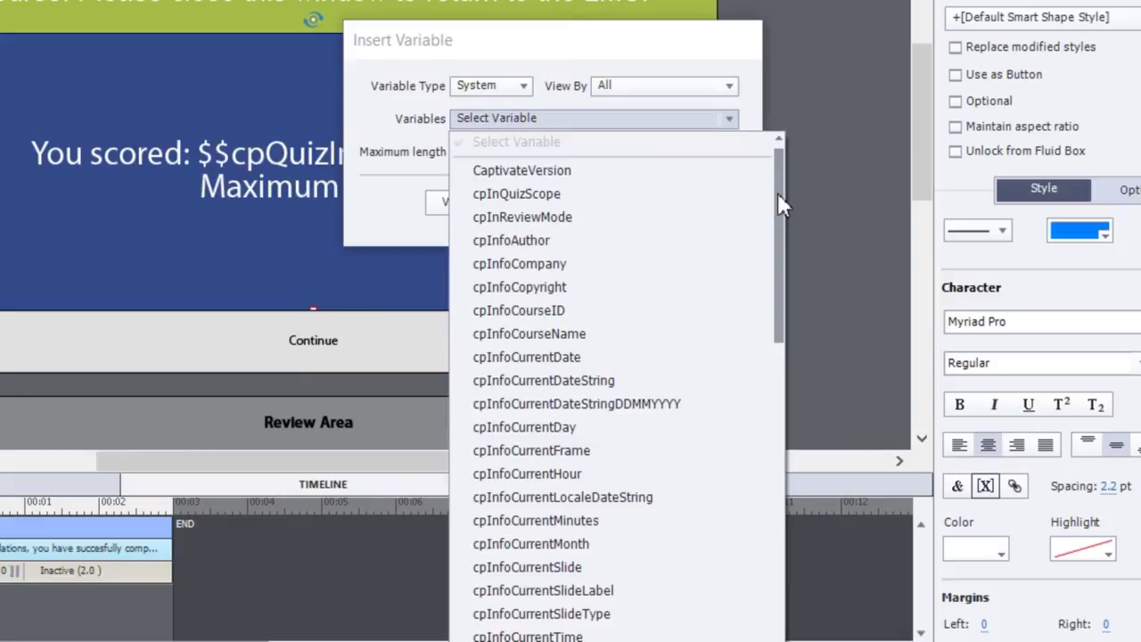
drag(778, 192, 776, 269)
click(535, 326)
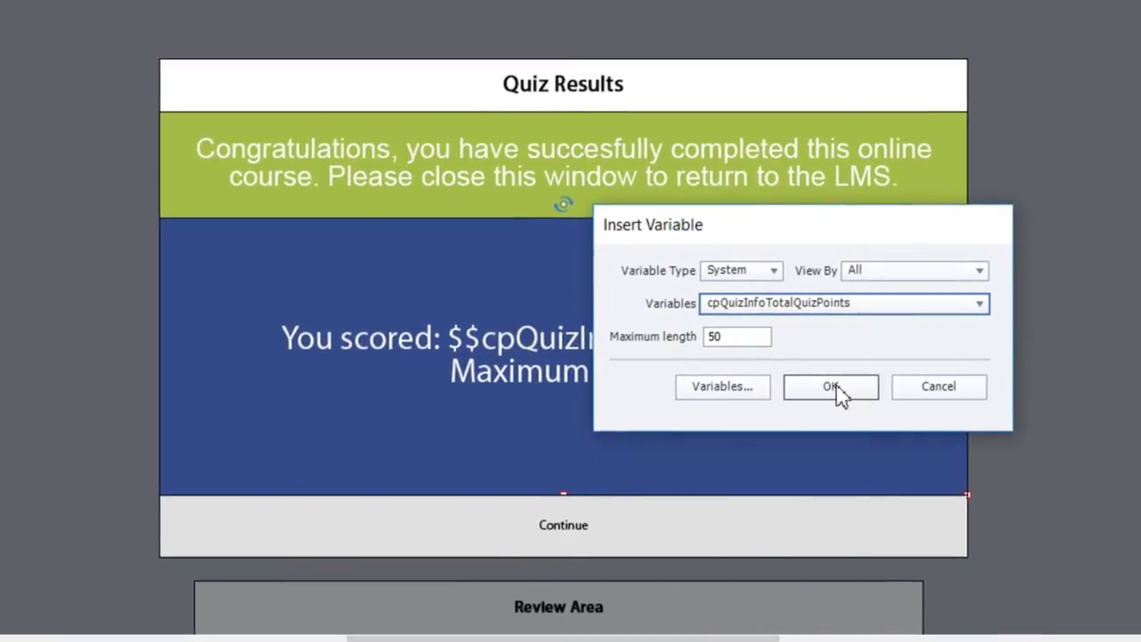
click(832, 387)
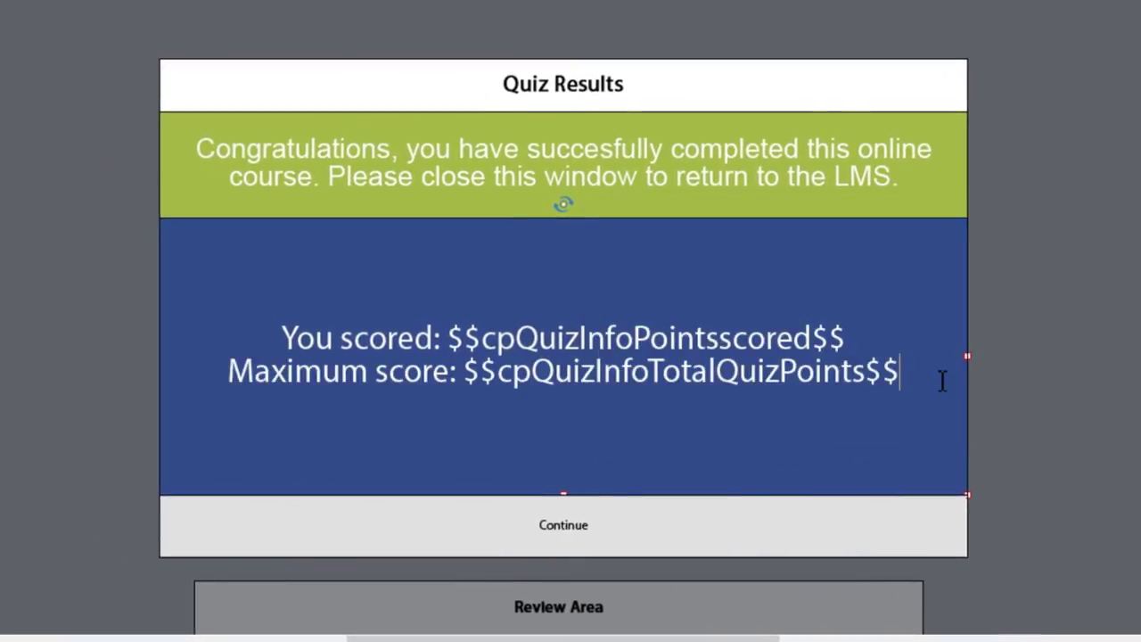
Step: Add a third line 'Percentage:' with the cpInfoPercentage system variable followed by a % sign
key(Return)
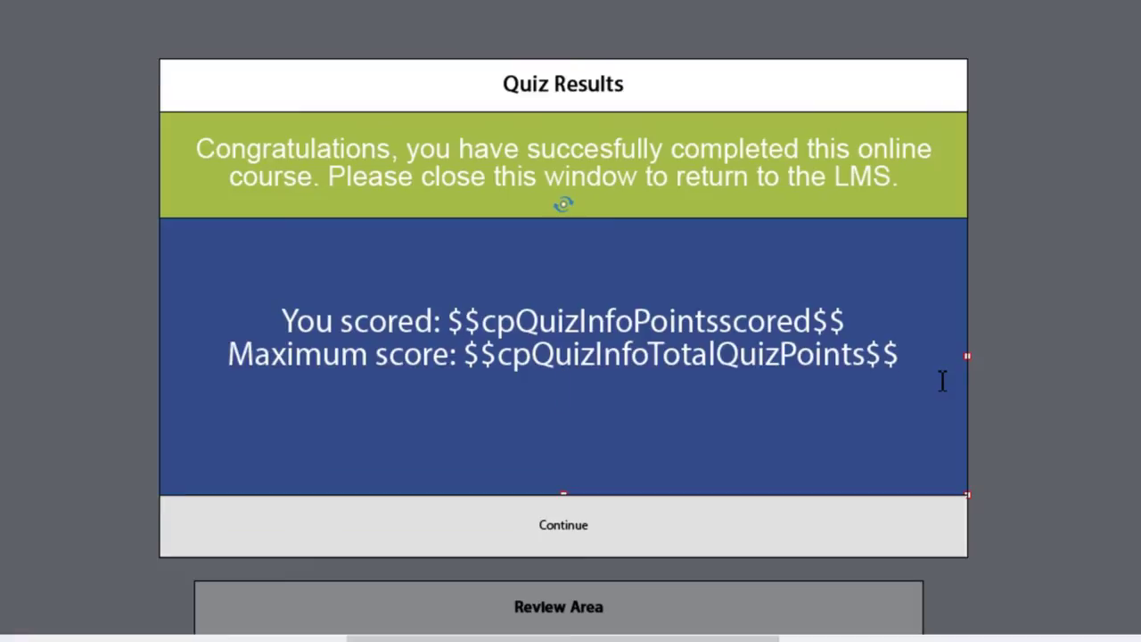
text(Percentage)
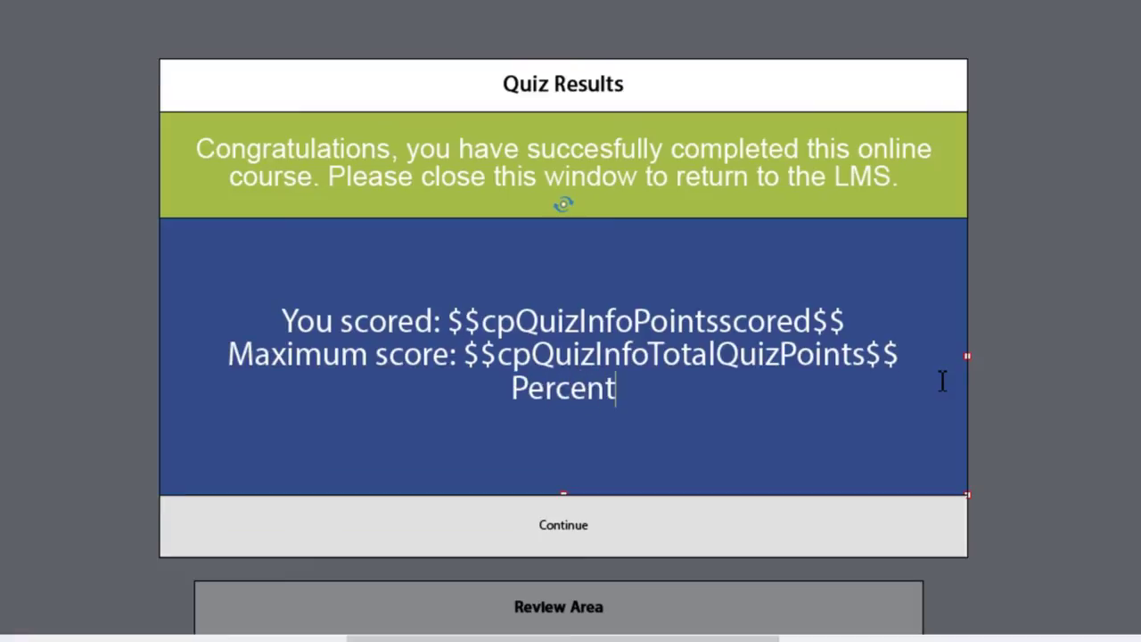
text(:)
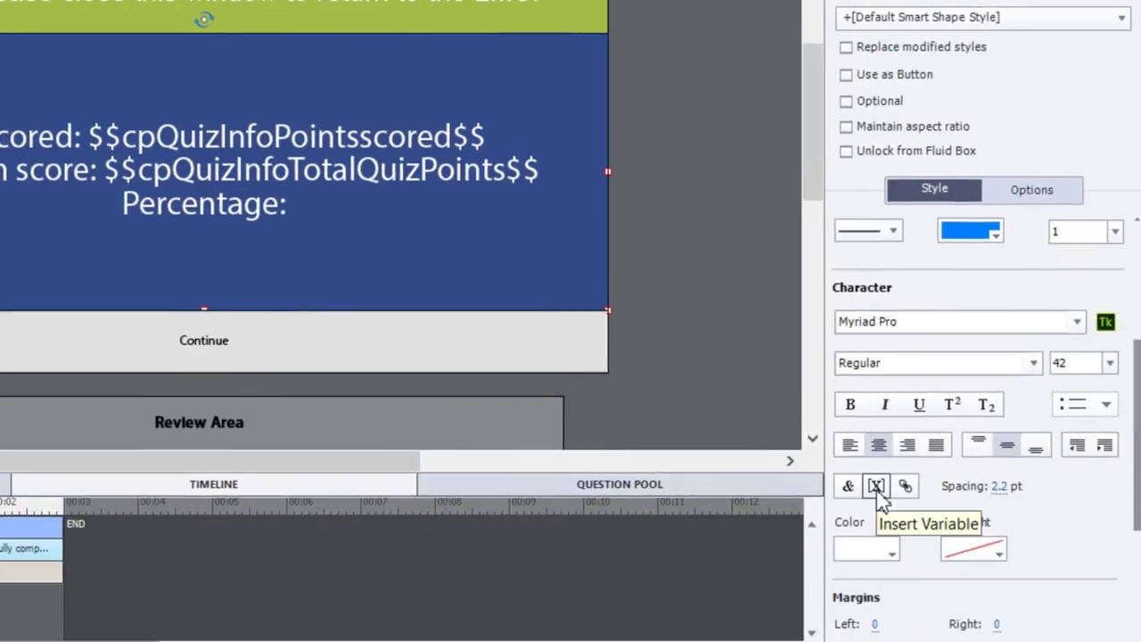
click(877, 486)
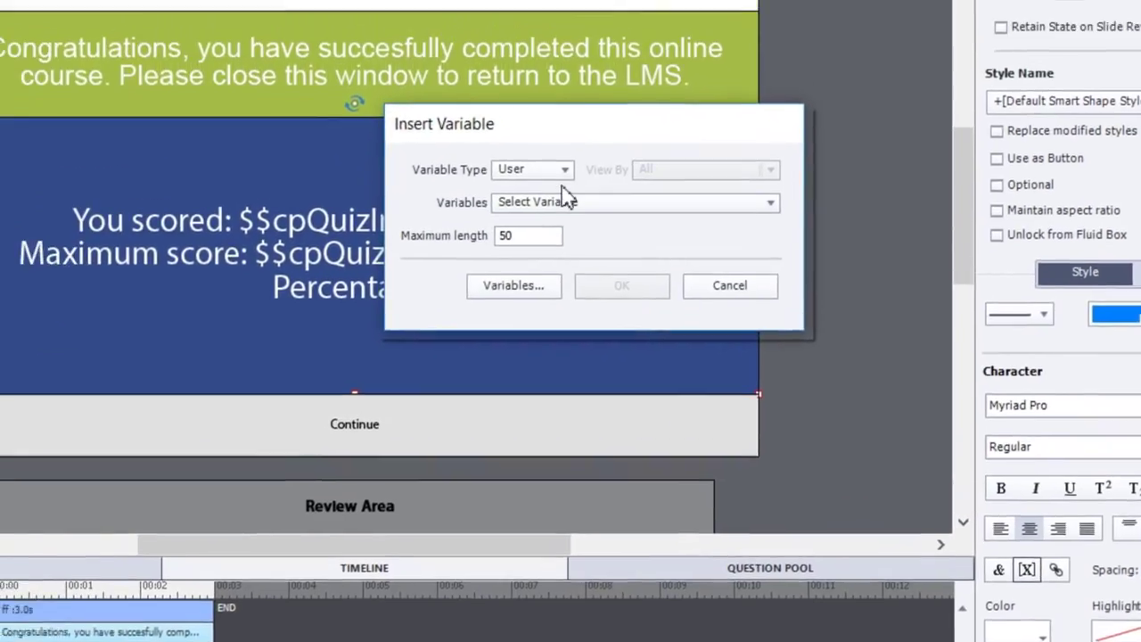
click(383, 84)
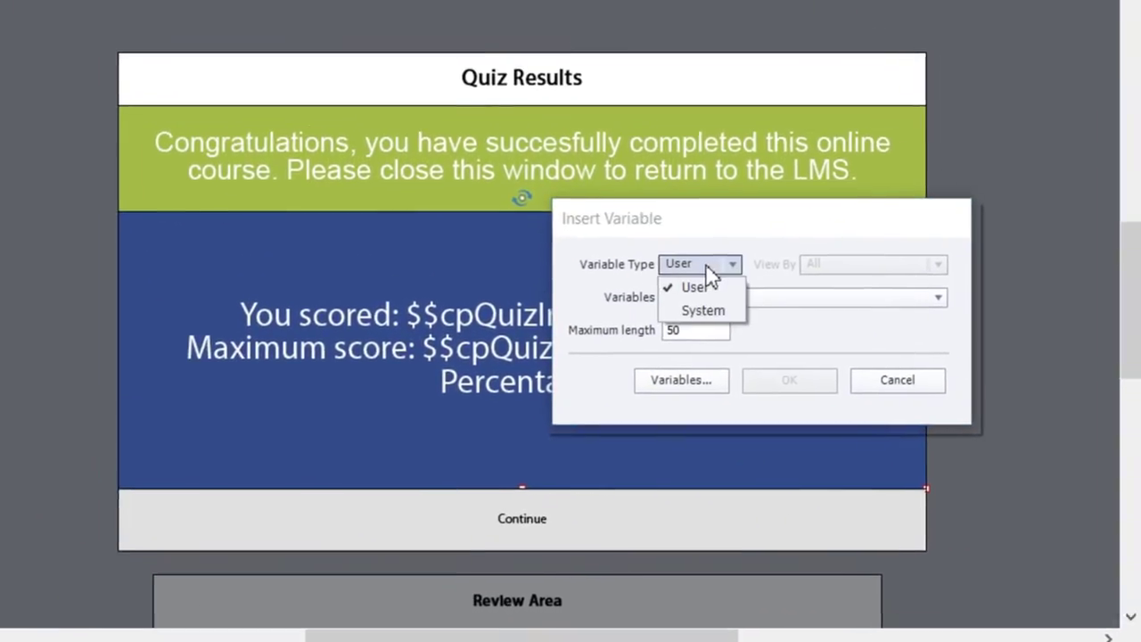
click(724, 310)
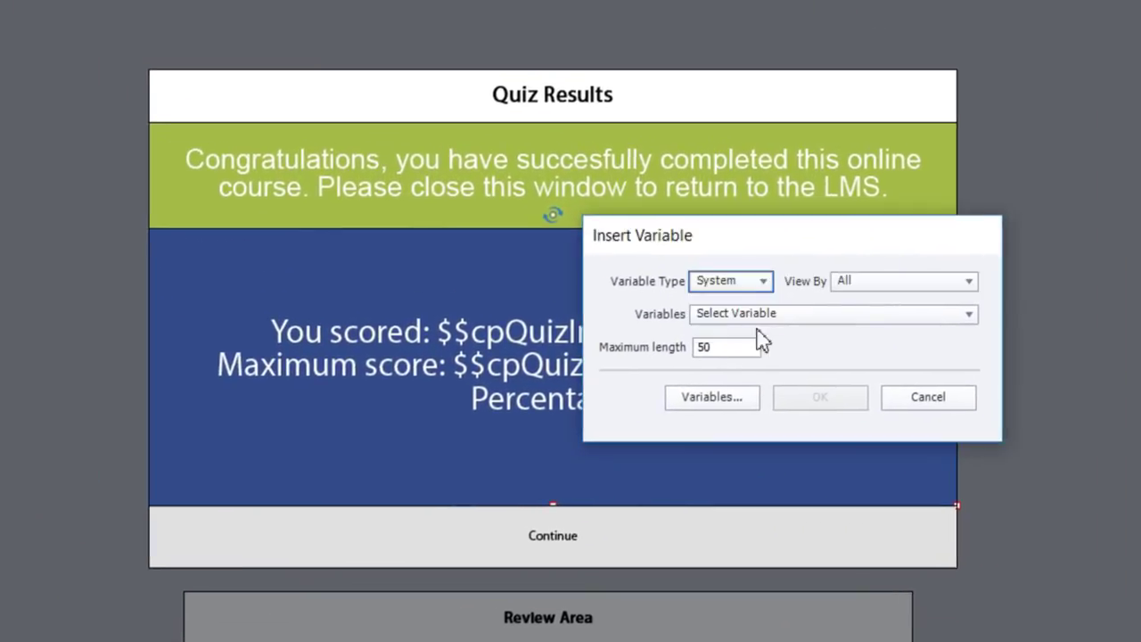
click(825, 314)
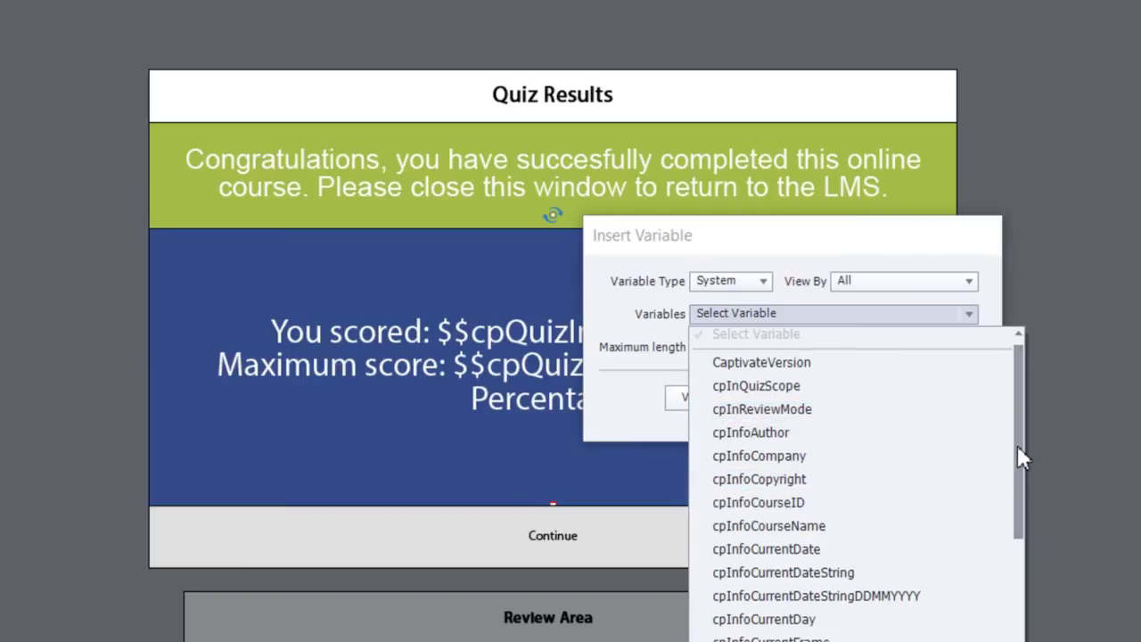
drag(1018, 445, 1008, 628)
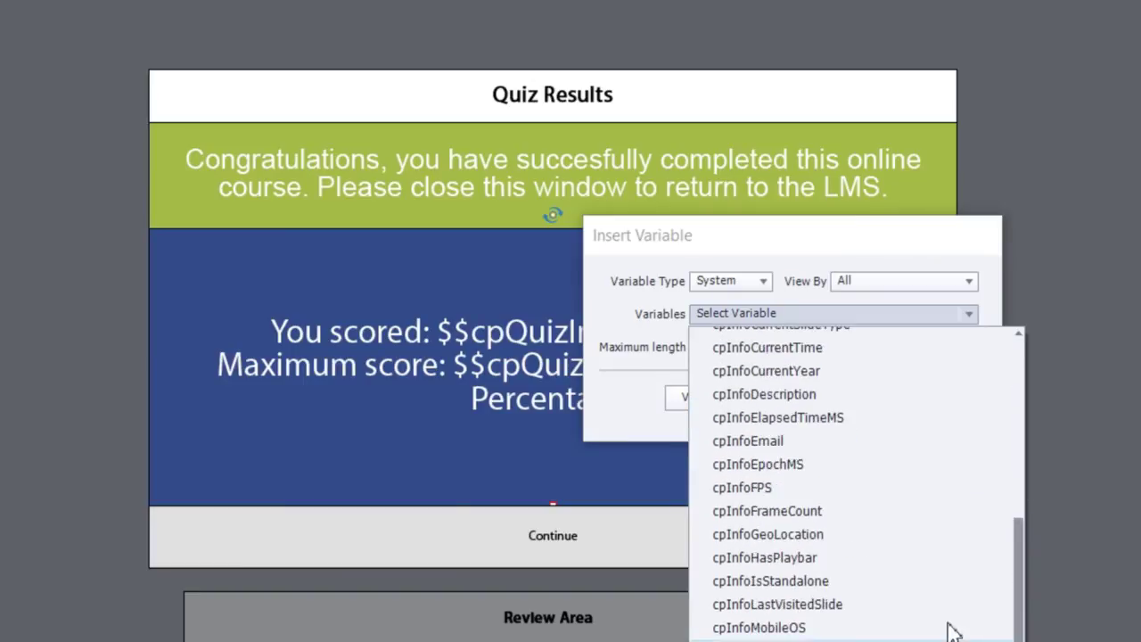
click(904, 635)
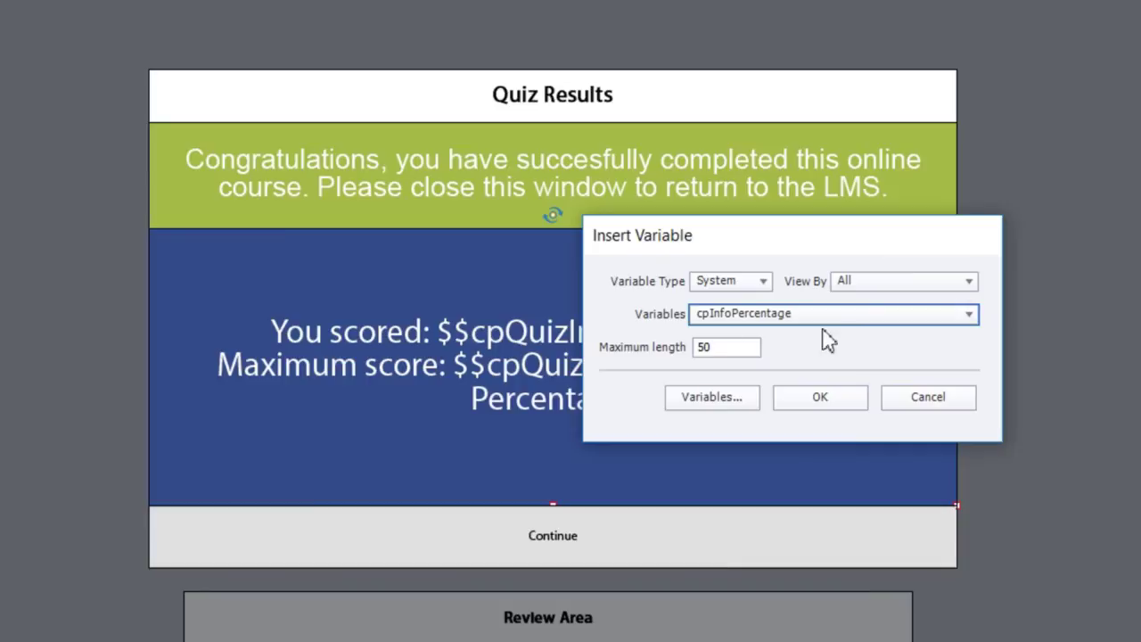
click(822, 401)
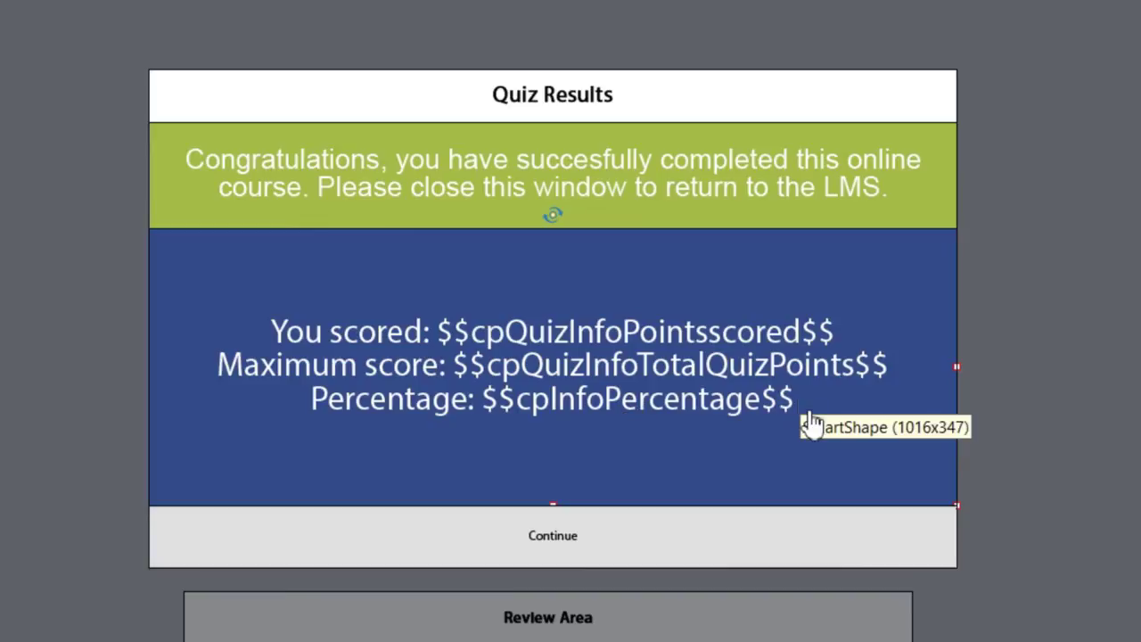
double_click(798, 406)
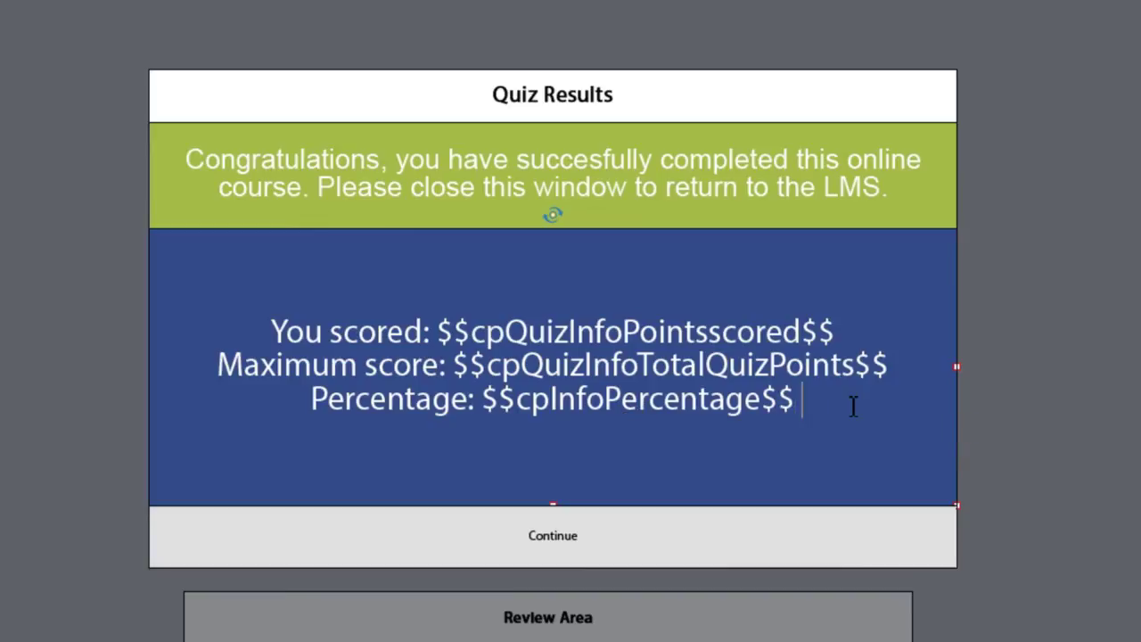
text(%)
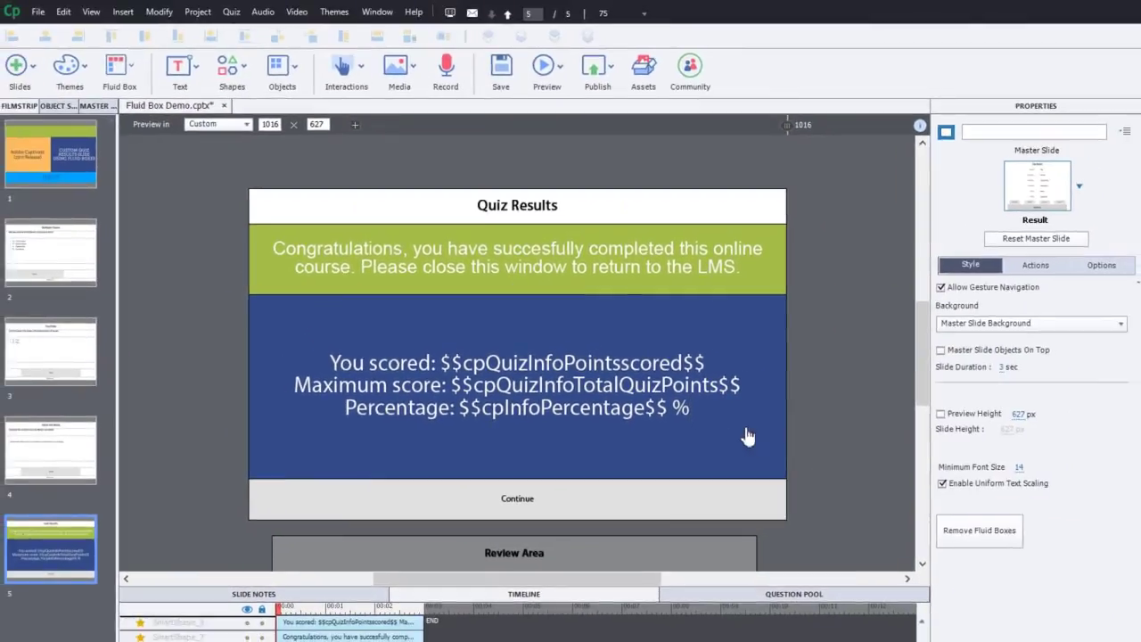
Step: Set the blue box's text spacing to 1.2, nudge it one step higher, then deselect the box
click(748, 437)
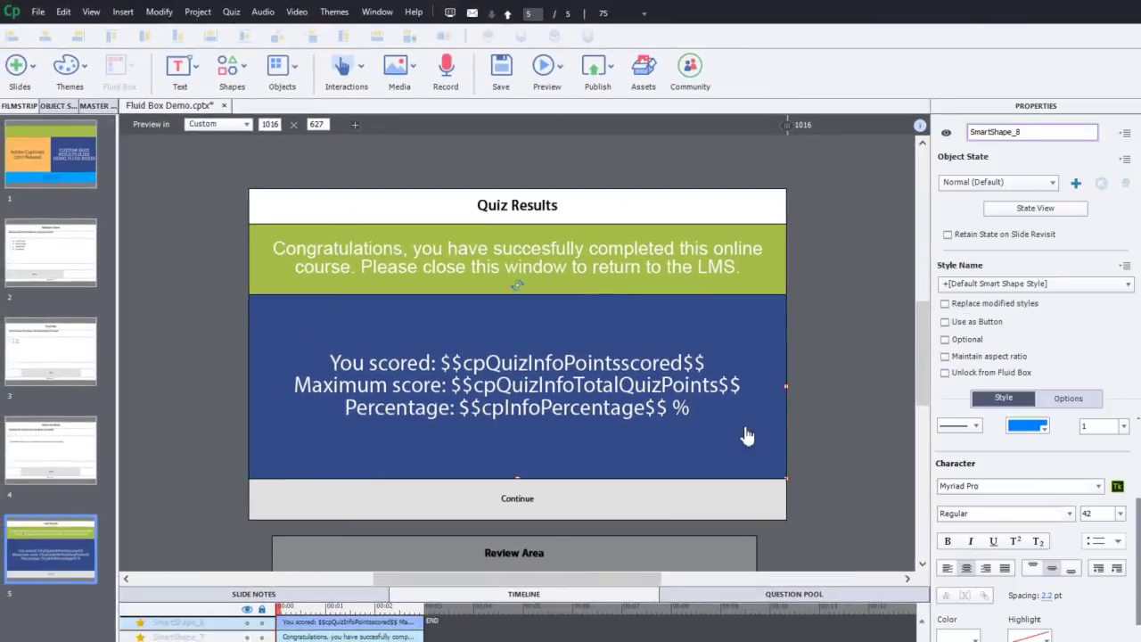
click(1043, 597)
text(1.2)
key(Return)
key(Up)
key(Up)
key(Up)
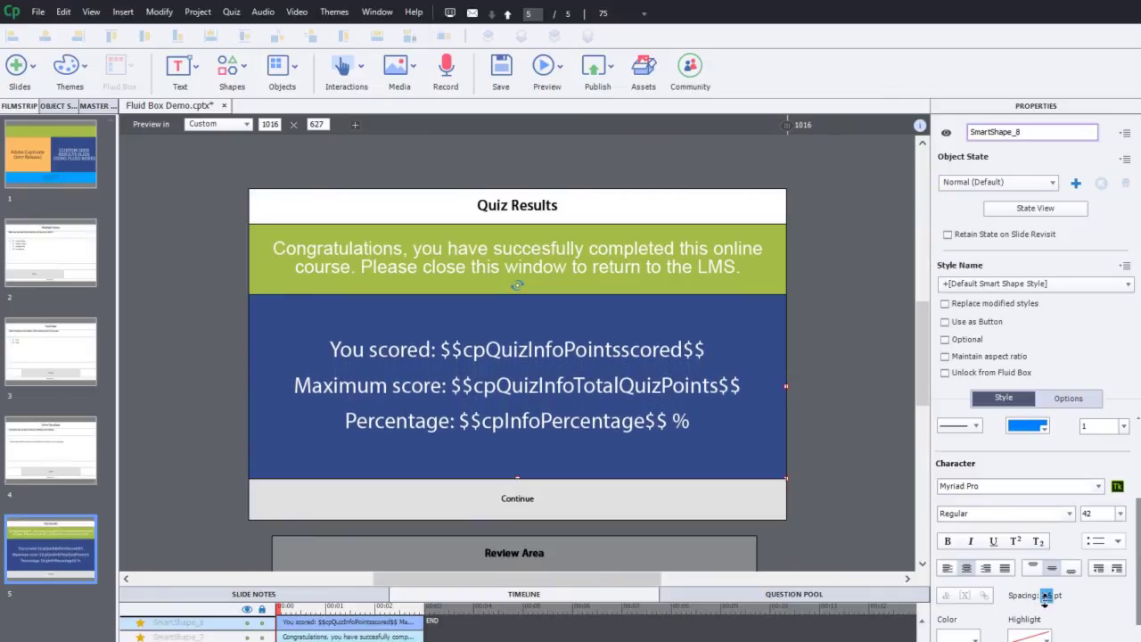
click(843, 396)
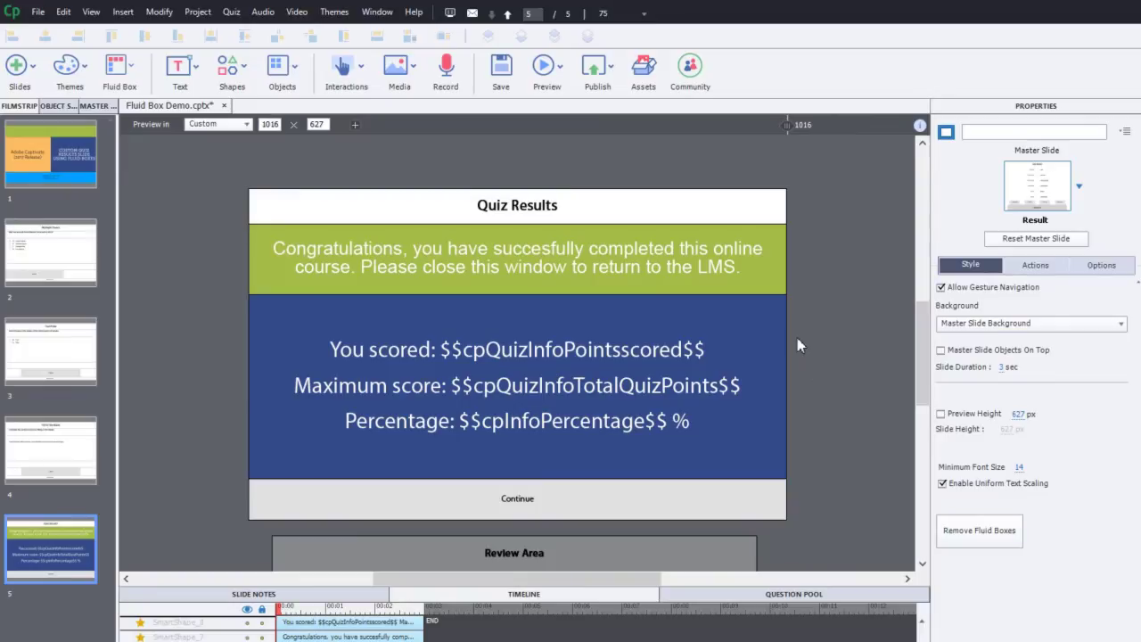
scroll(799, 345, up, 1)
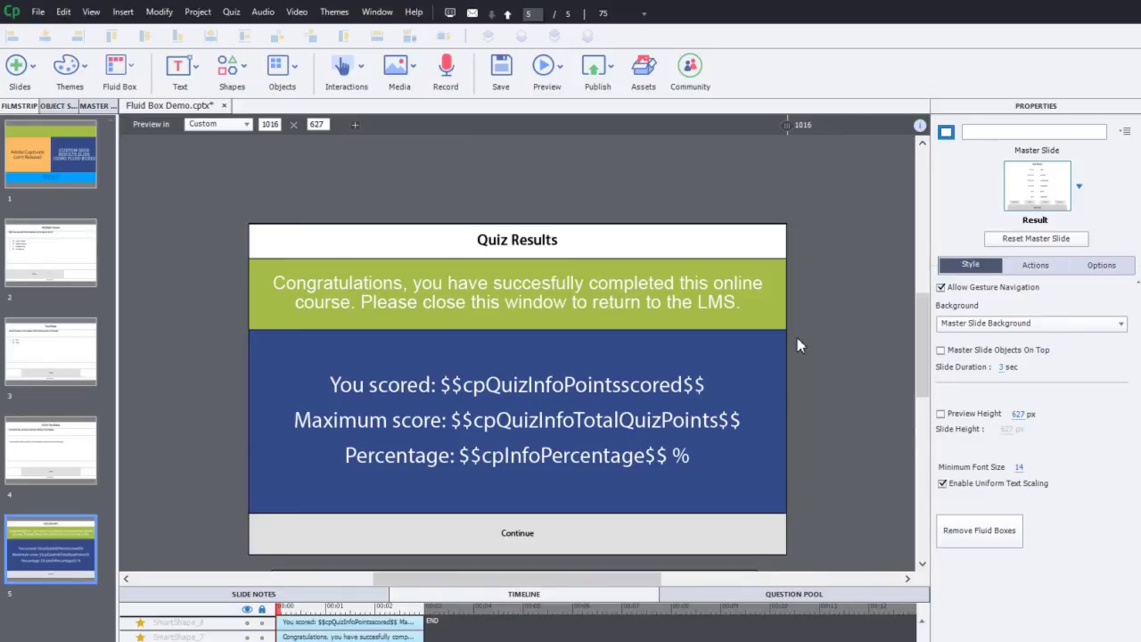
scroll(783, 276, down, 1)
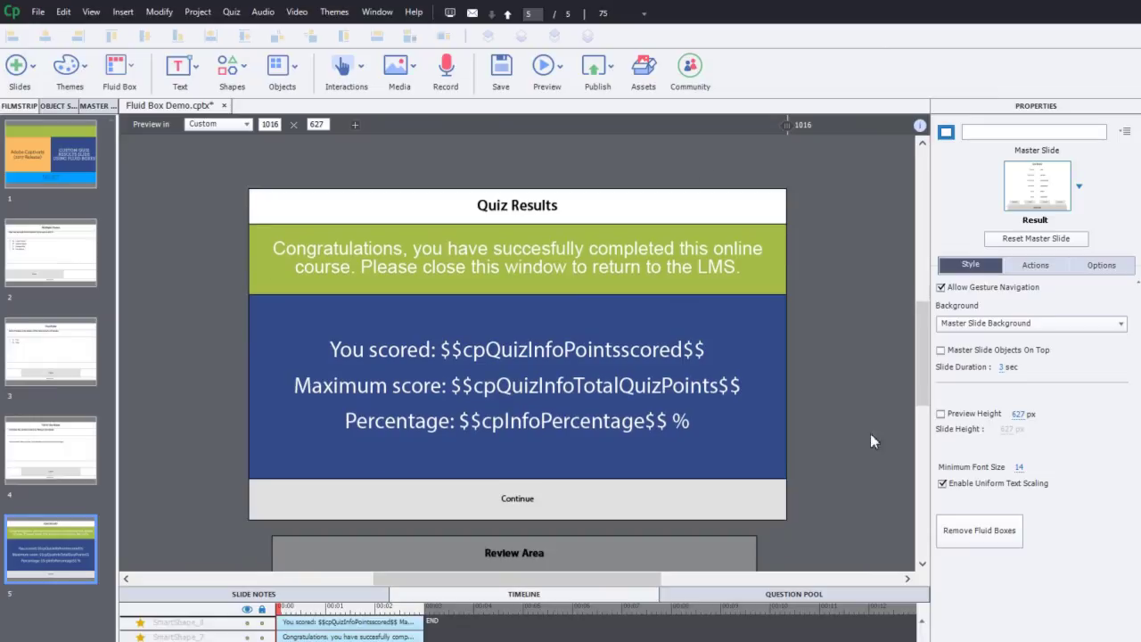
Step: Insert the image 0o1a3601-1109.jpg from Downloads into fluid box FB_11
click(834, 352)
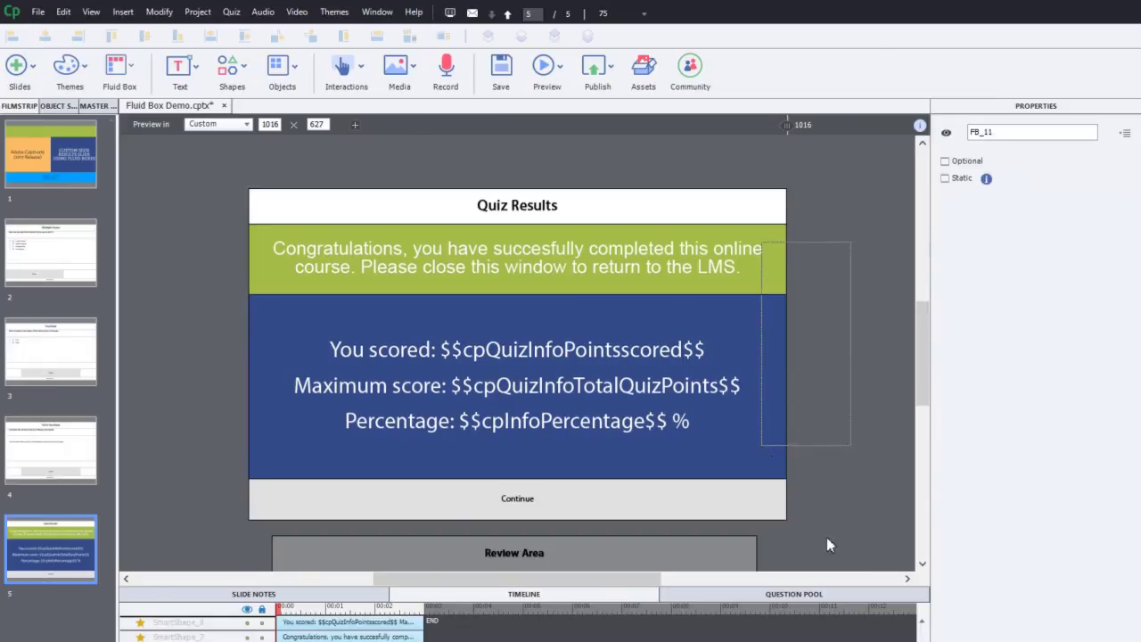
click(988, 592)
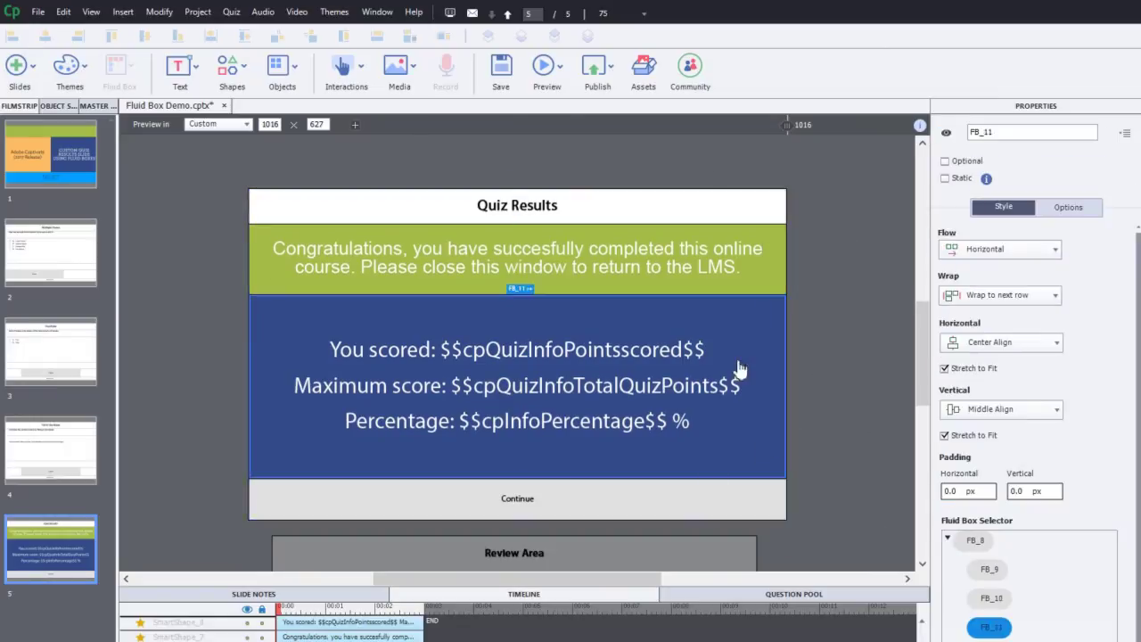
click(410, 66)
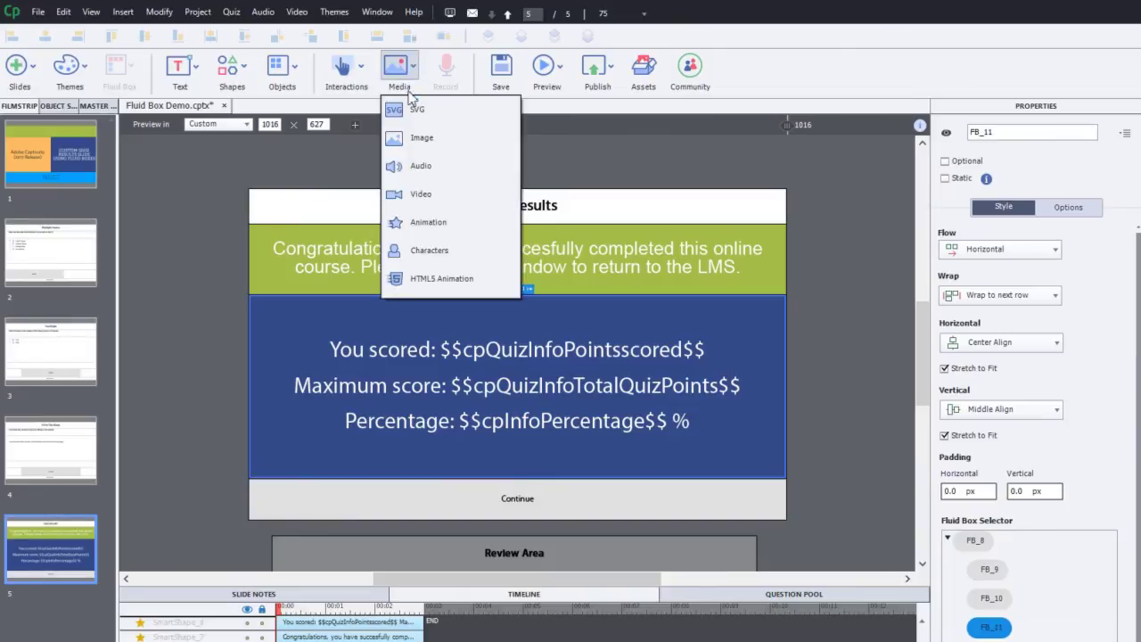
click(416, 135)
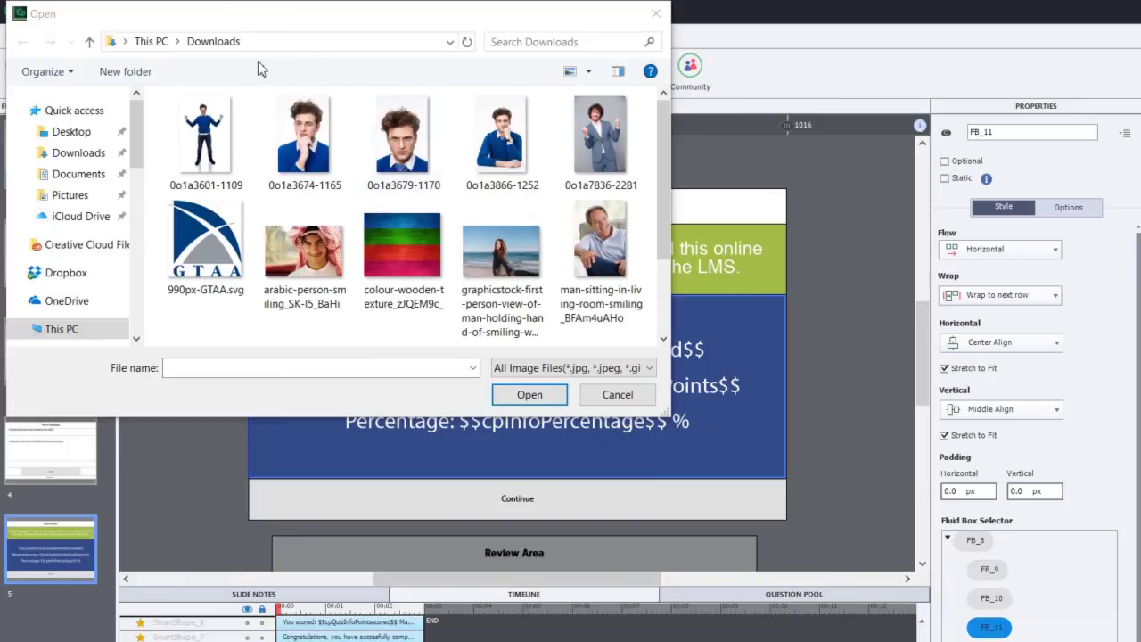
click(223, 116)
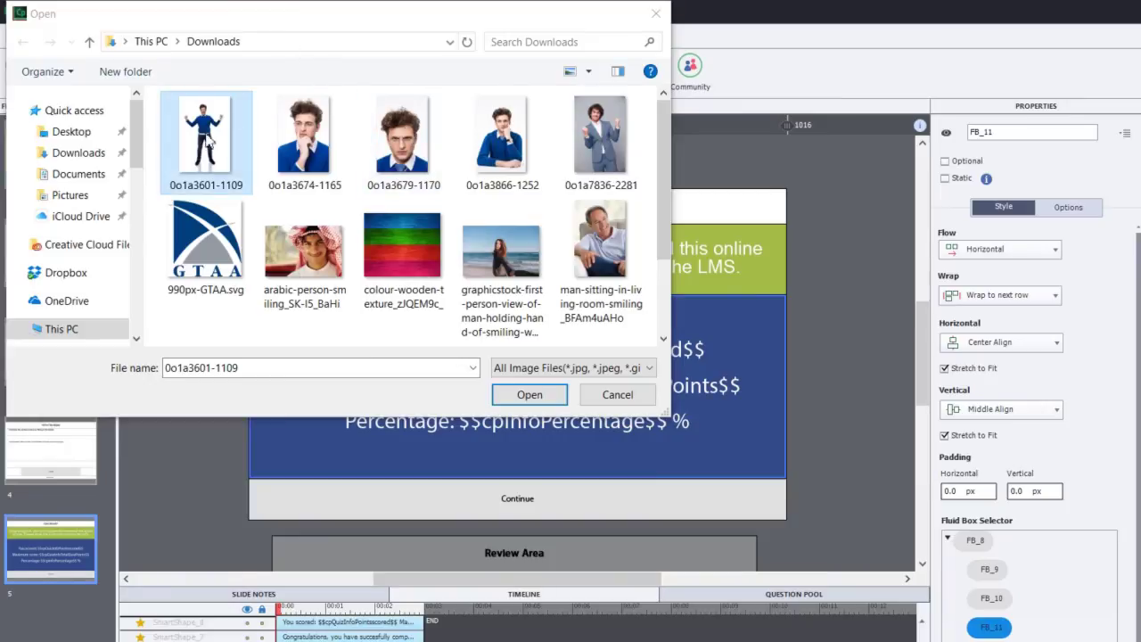
click(529, 394)
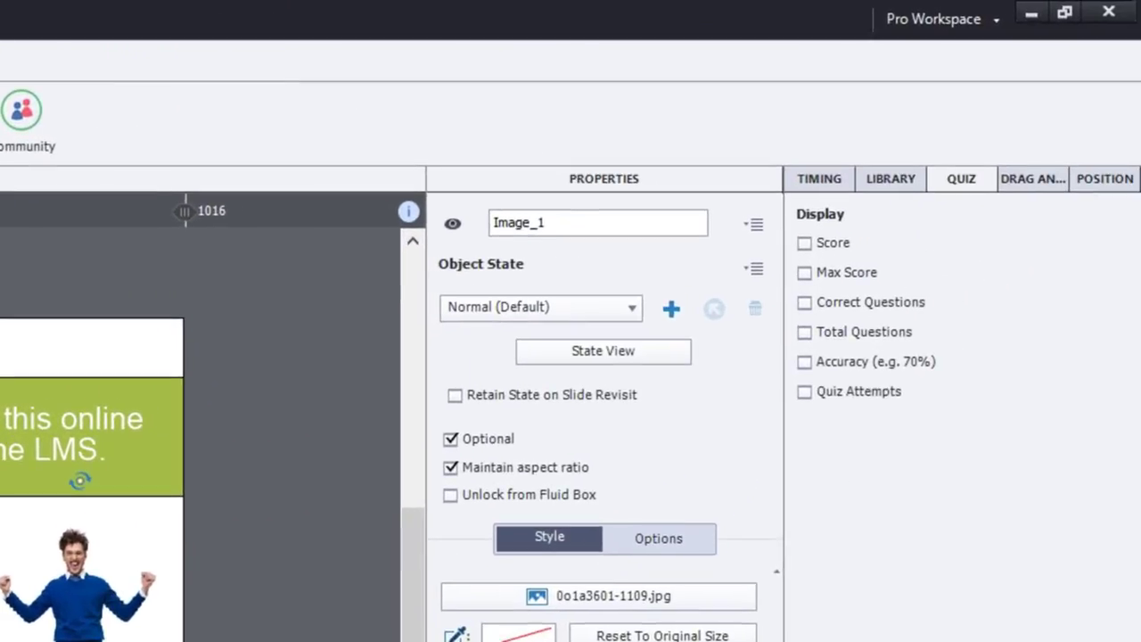
Step: Add a new image state named 'not successful' in State View
click(604, 352)
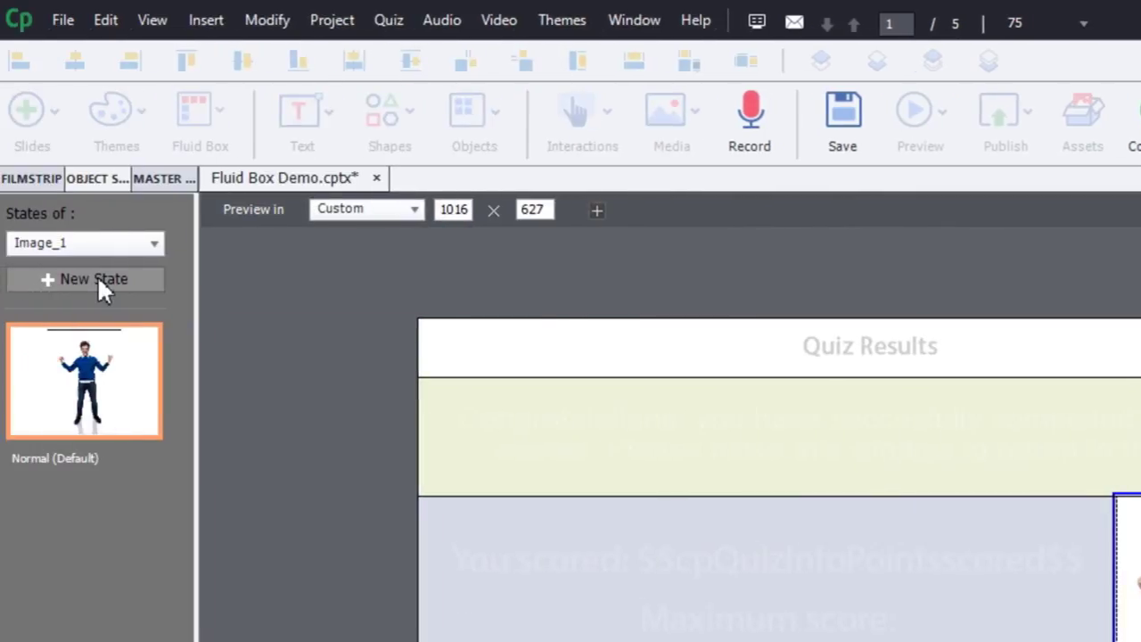
click(98, 278)
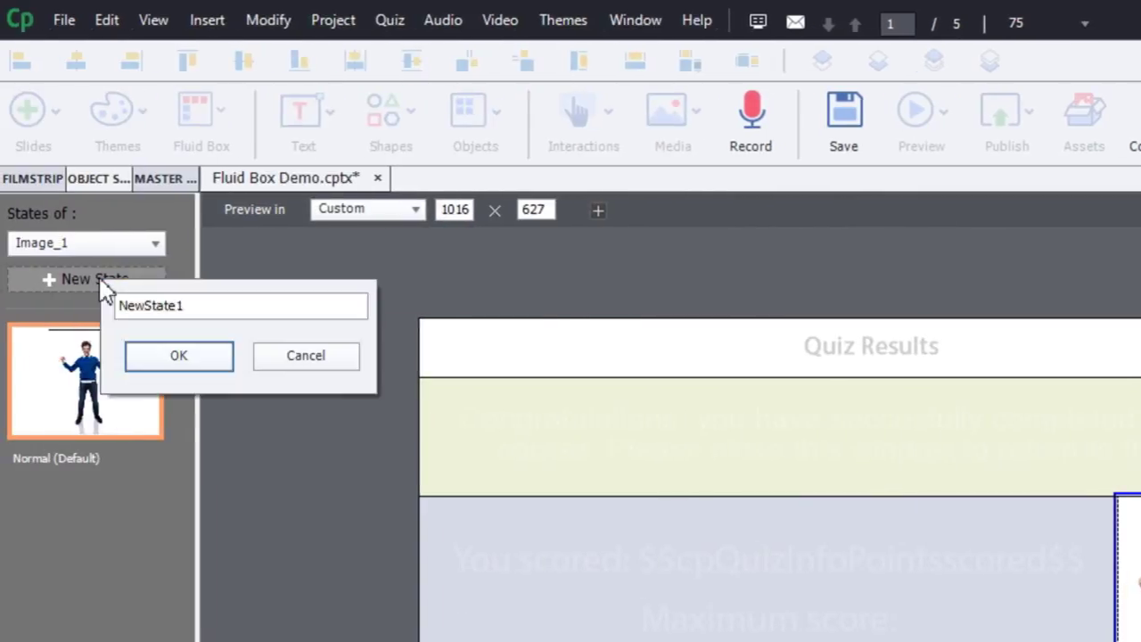
click(202, 297)
drag(220, 305, 9, 312)
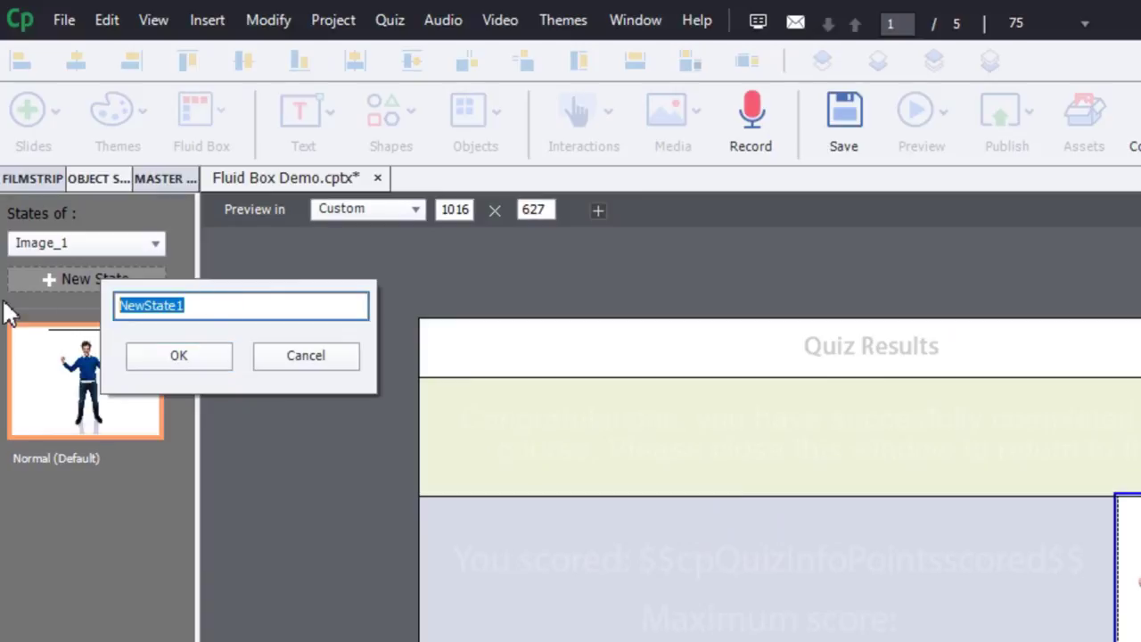
text(not succ)
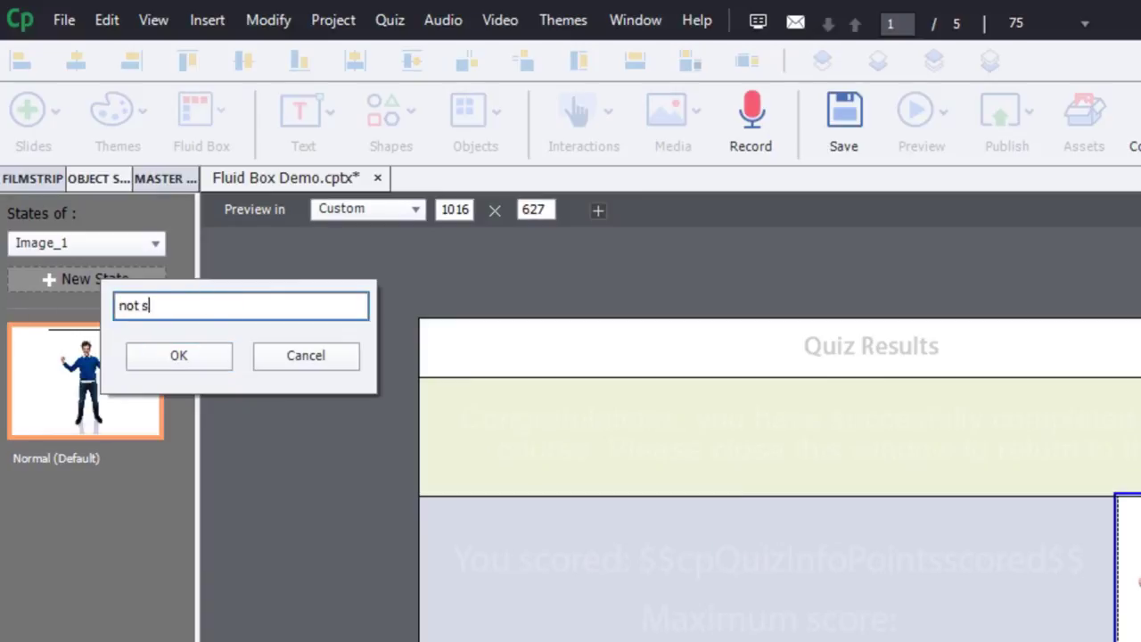
text(essful)
click(171, 356)
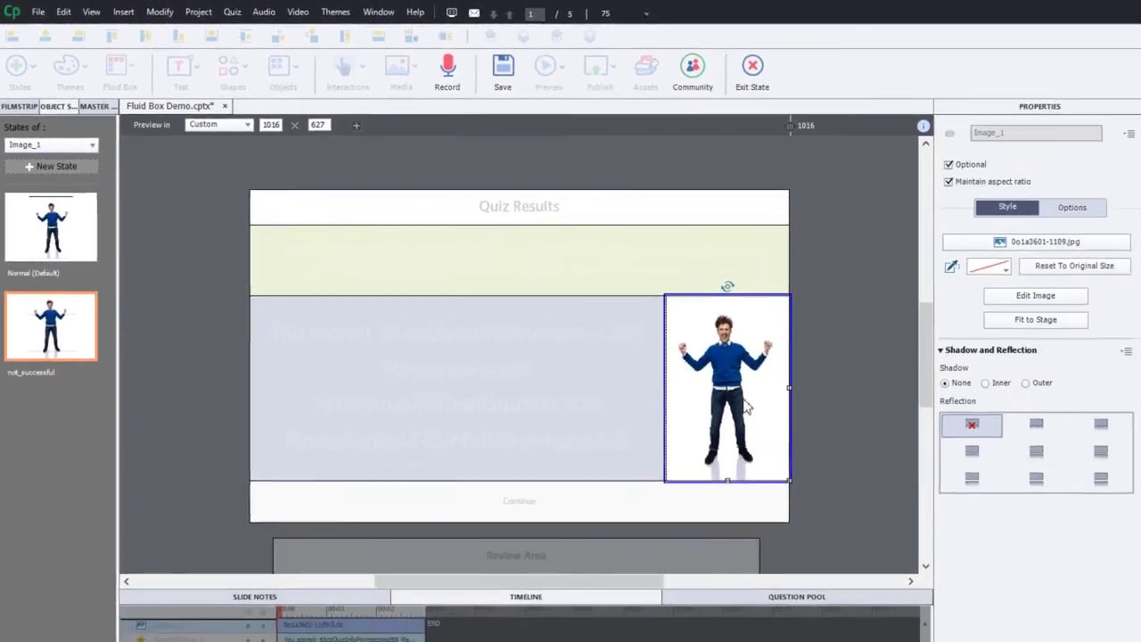
Step: Swap that state's picture to 0o1a3866-1252.jpg and exit state editing
click(1085, 251)
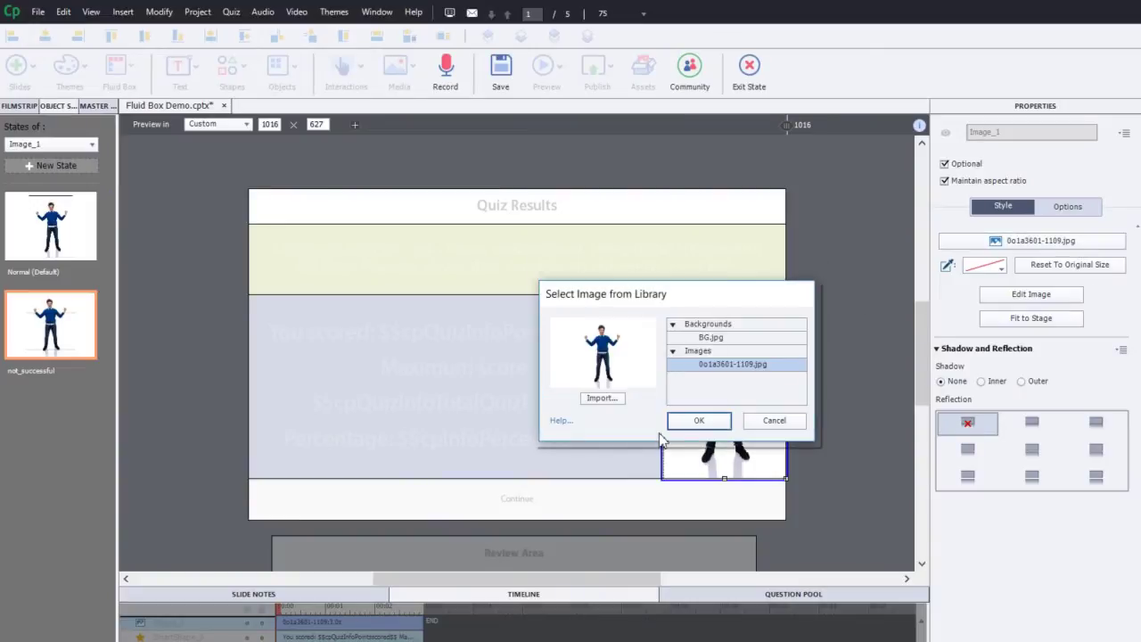
click(602, 397)
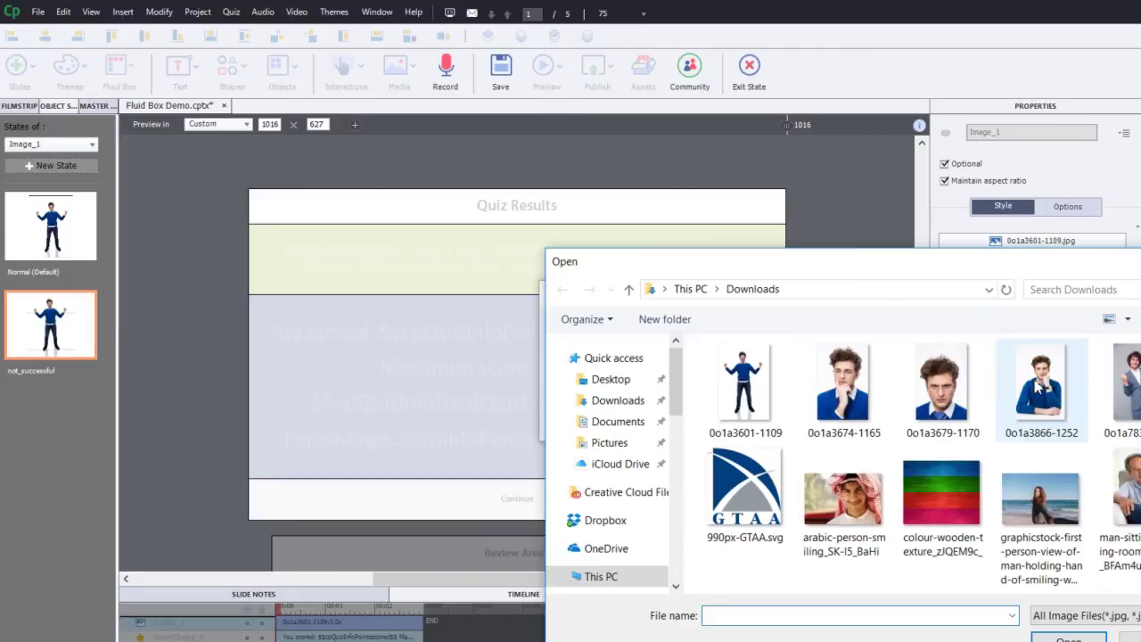
click(1037, 385)
click(1067, 637)
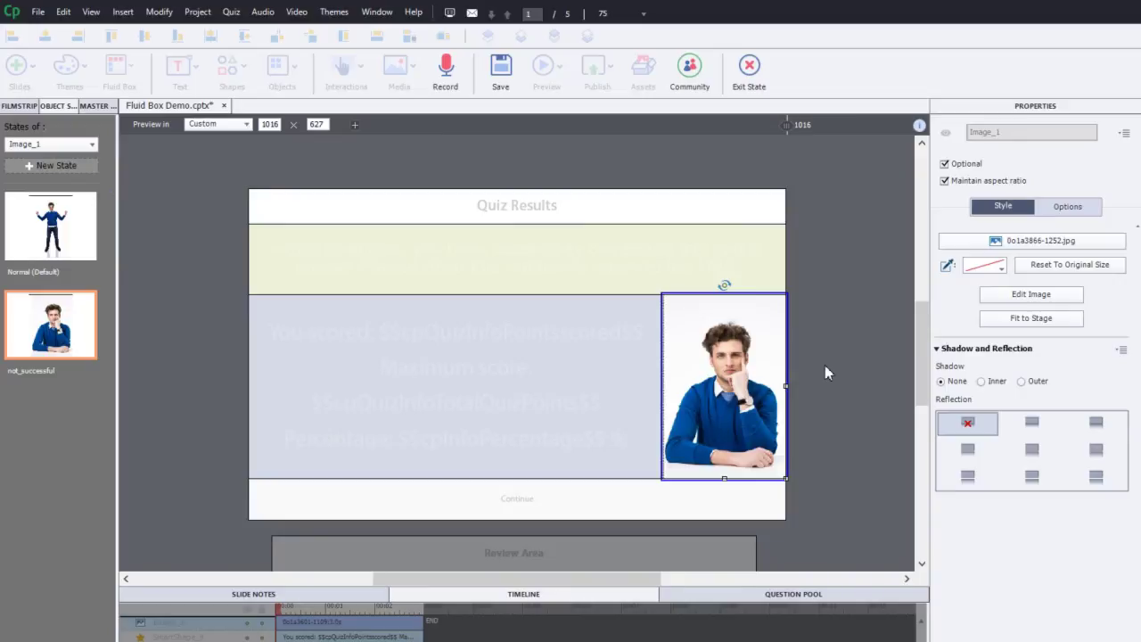
click(749, 68)
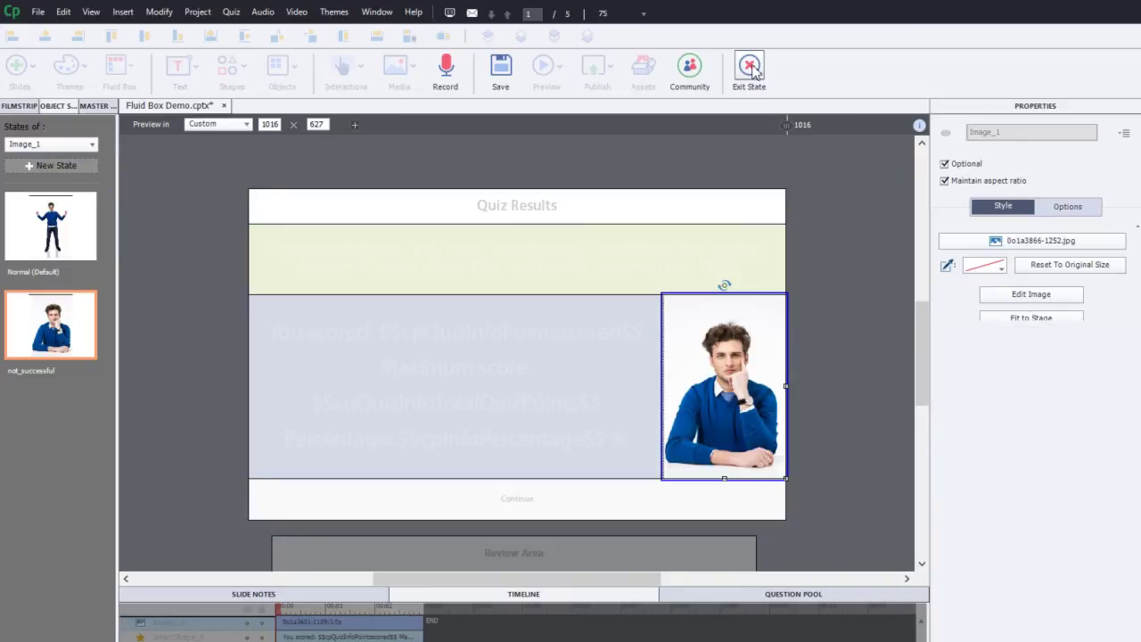
click(838, 233)
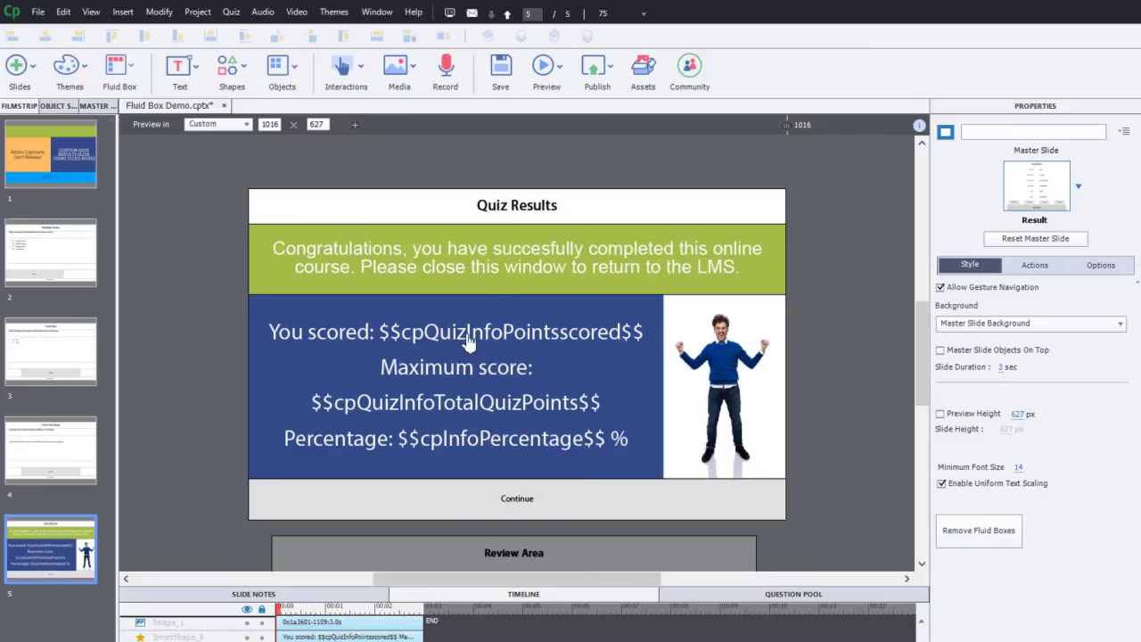
Step: Rename the green congratulations caption to 'Success caption'
click(513, 272)
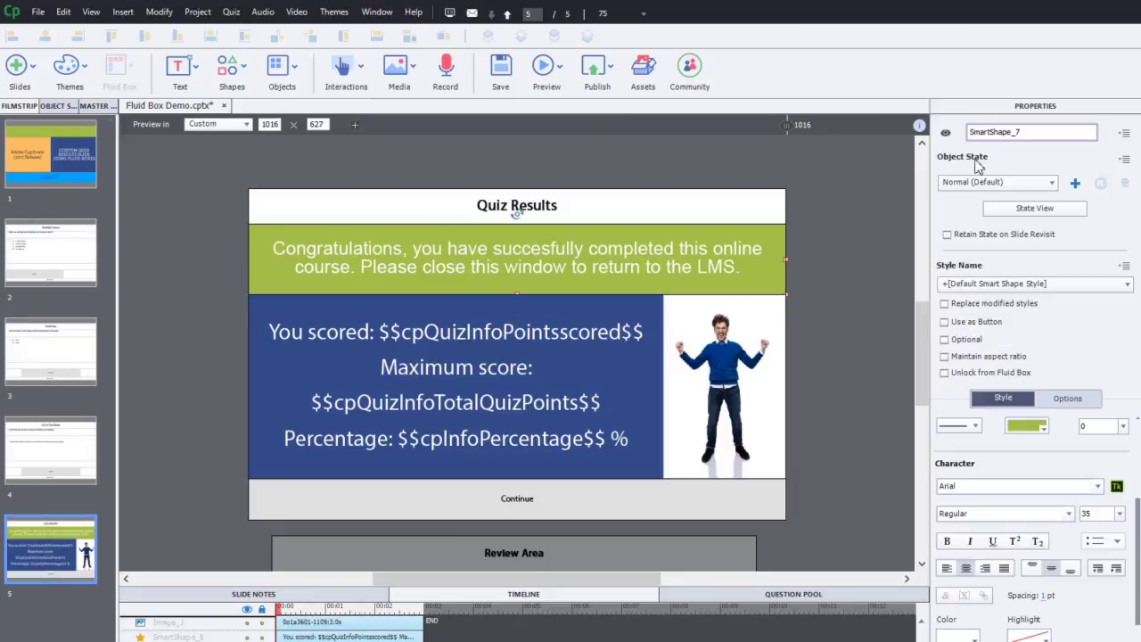
drag(1033, 132, 921, 134)
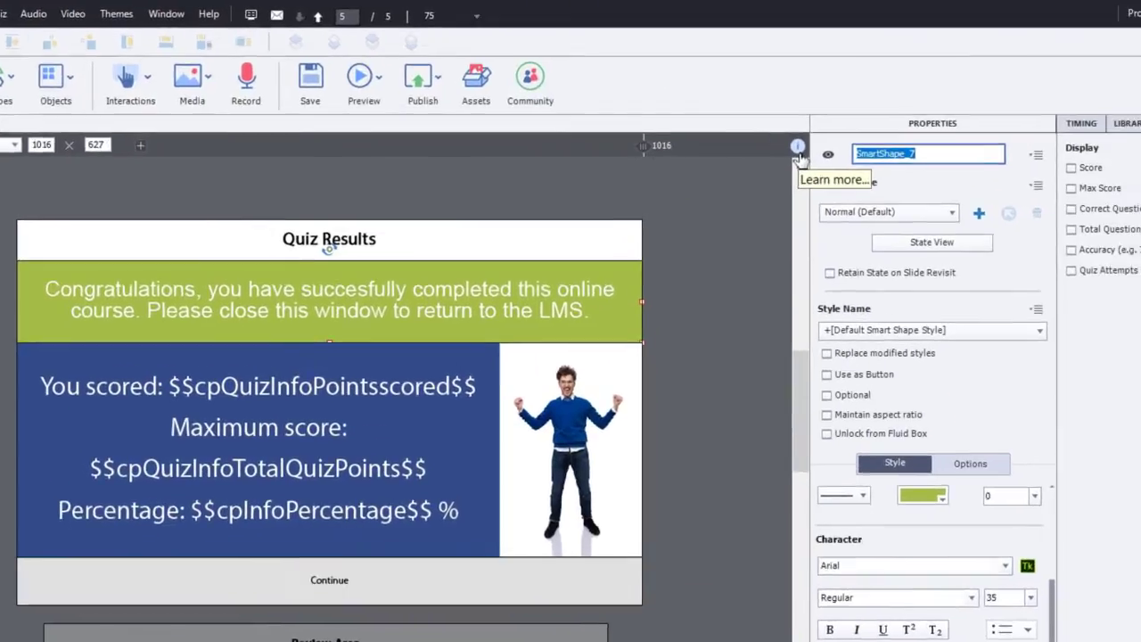
text(Success caption)
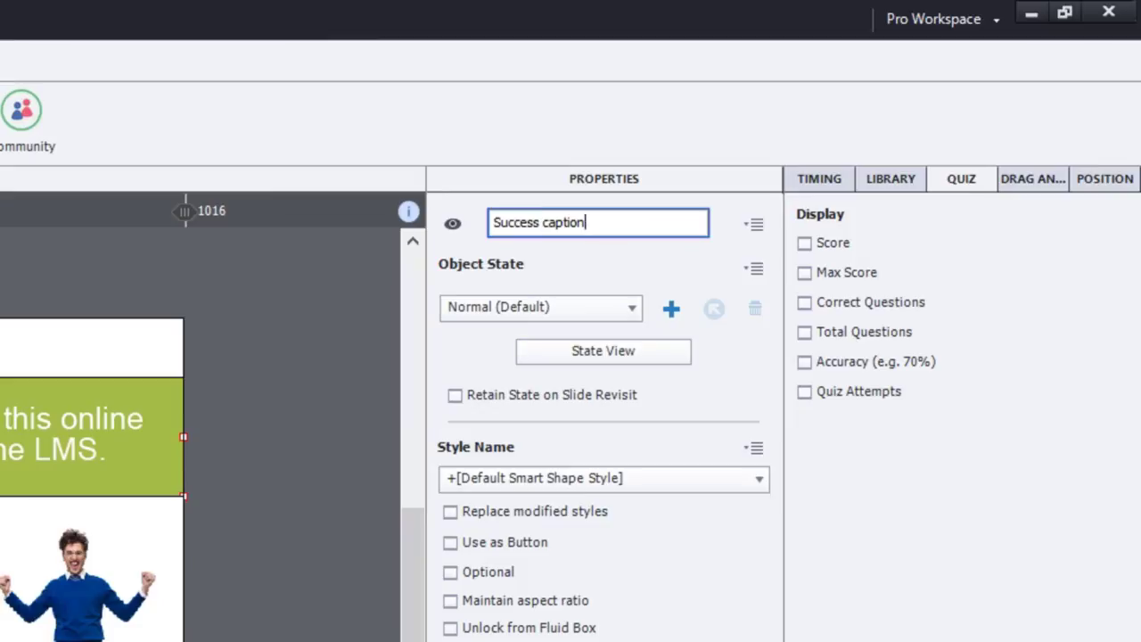
key(Return)
Step: Rename the results image from Image_1 to success_image
click(107, 624)
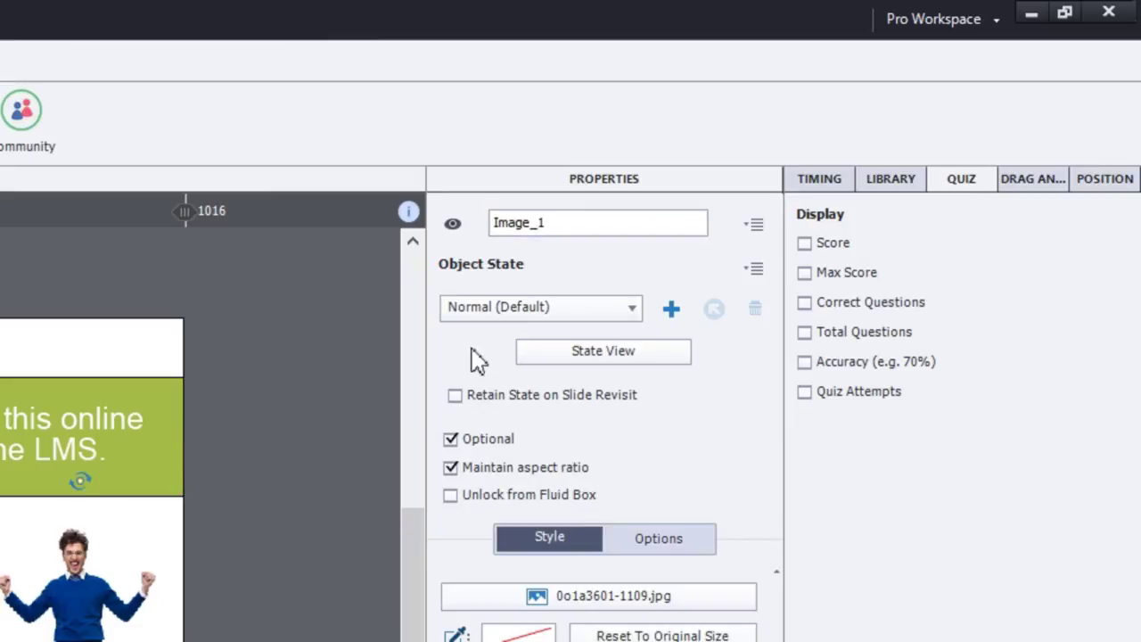
drag(573, 222, 406, 230)
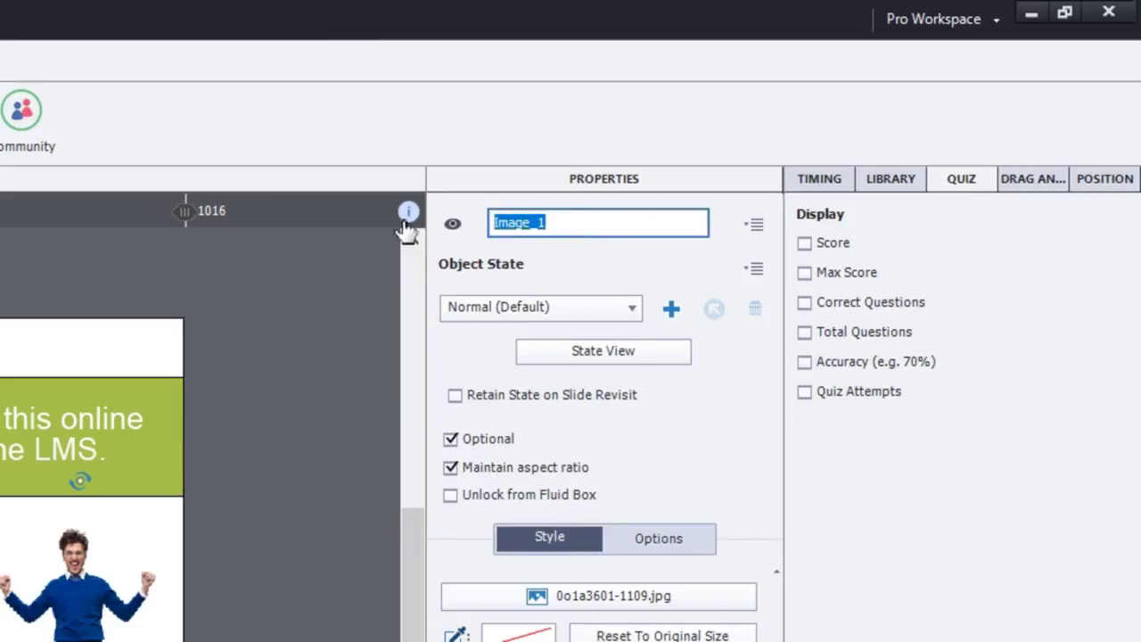
text(success i)
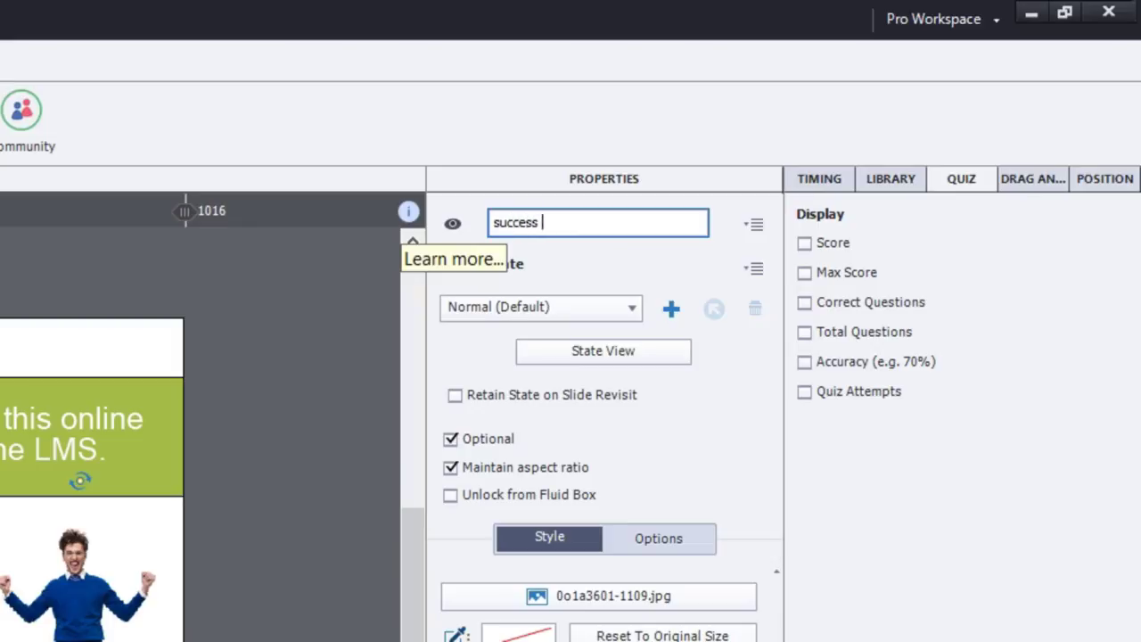
text(mage)
key(Return)
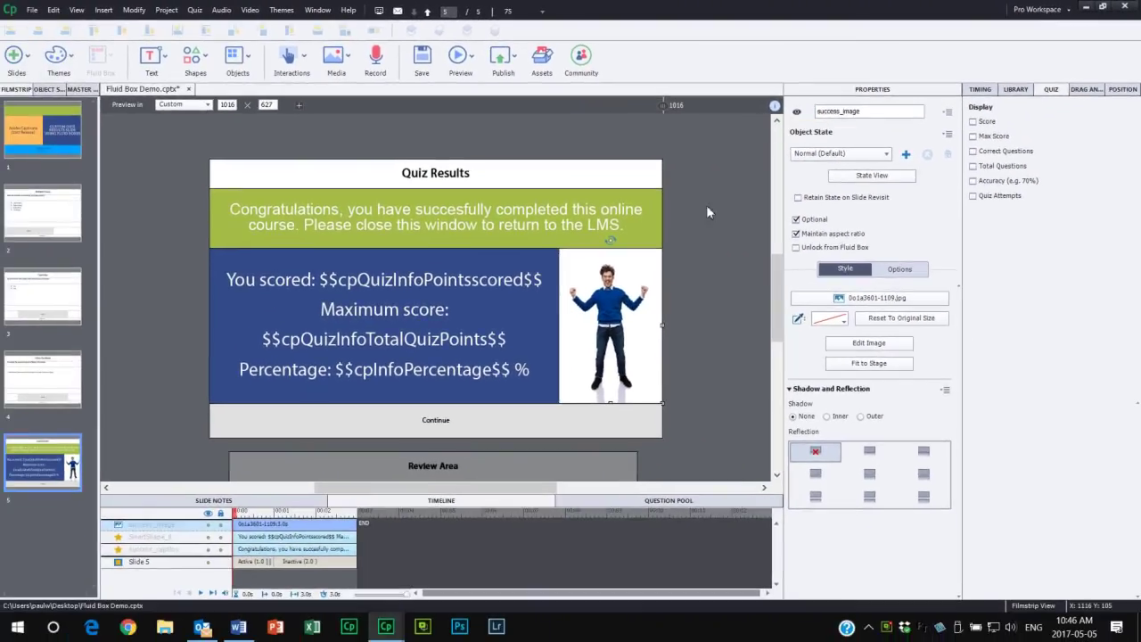
Step: Set the slide's On Enter to Execute Advanced Actions and create an action named 'results'
click(707, 207)
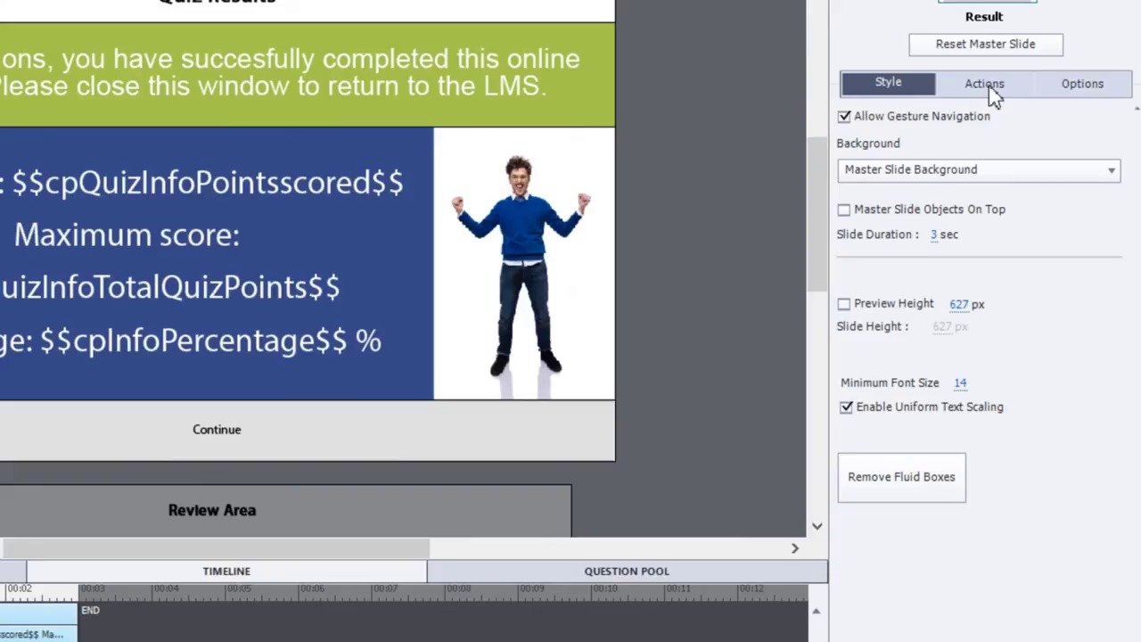
click(992, 89)
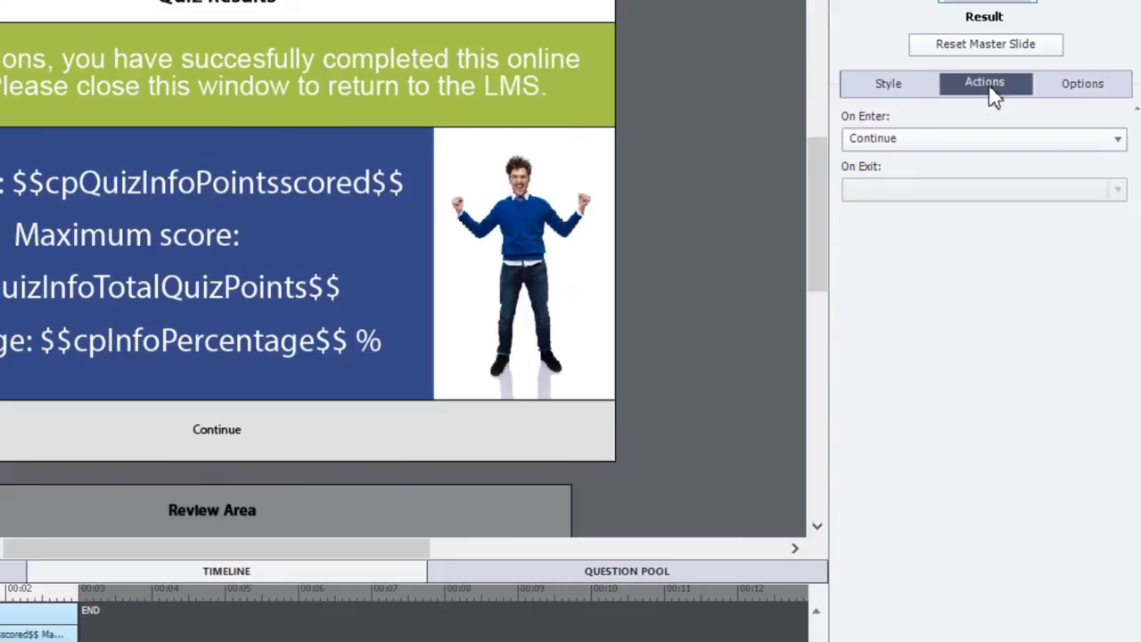
click(994, 142)
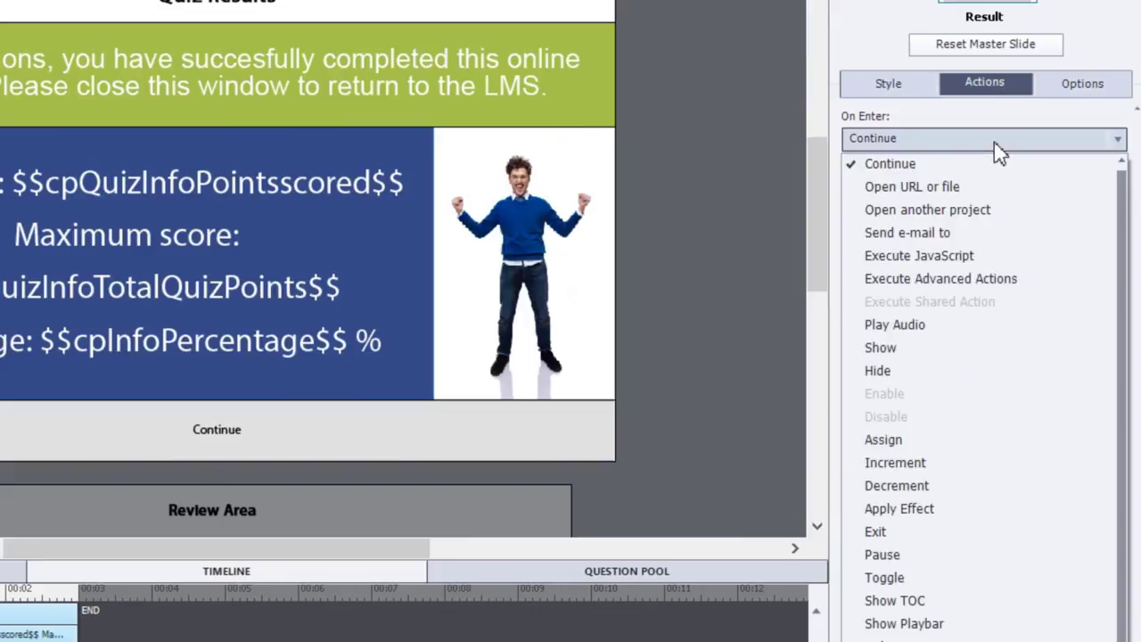
click(938, 279)
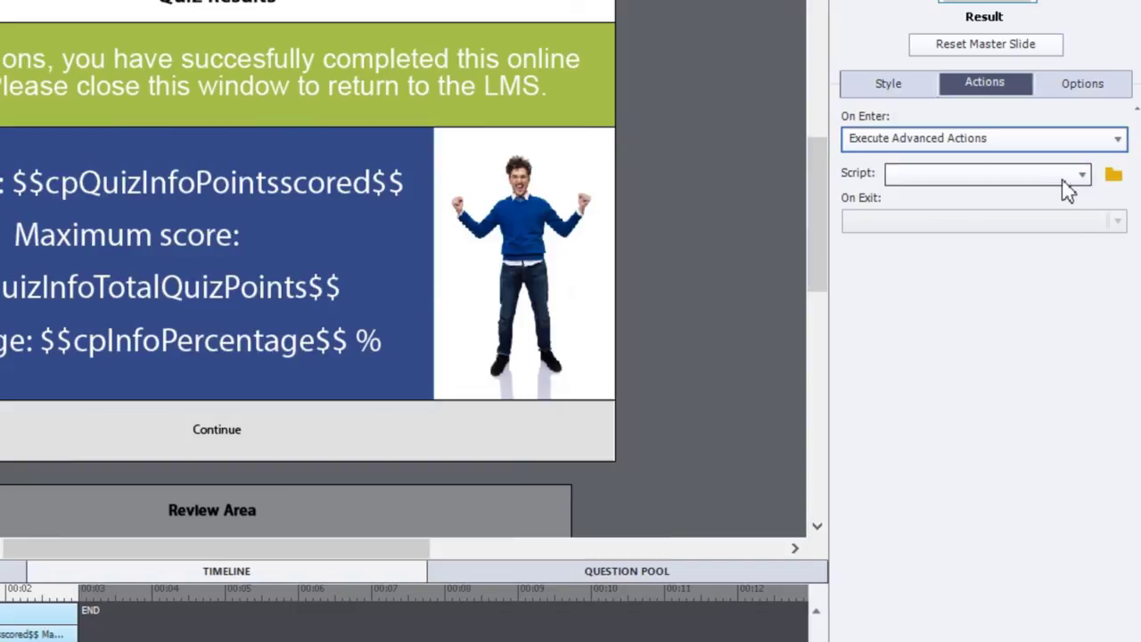
click(1113, 175)
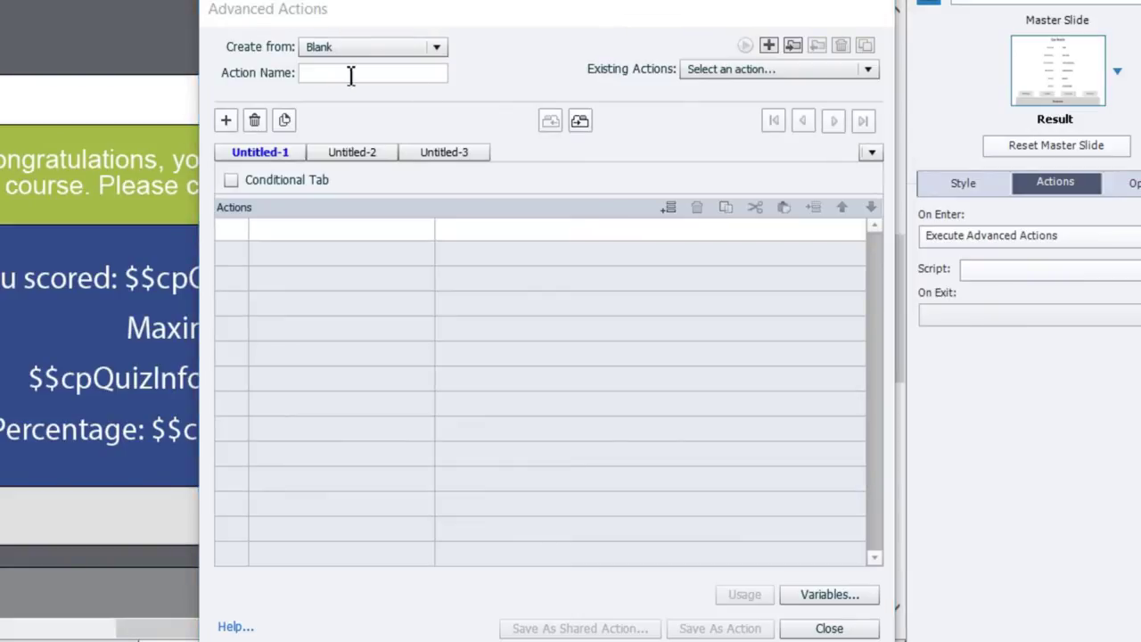
click(350, 75)
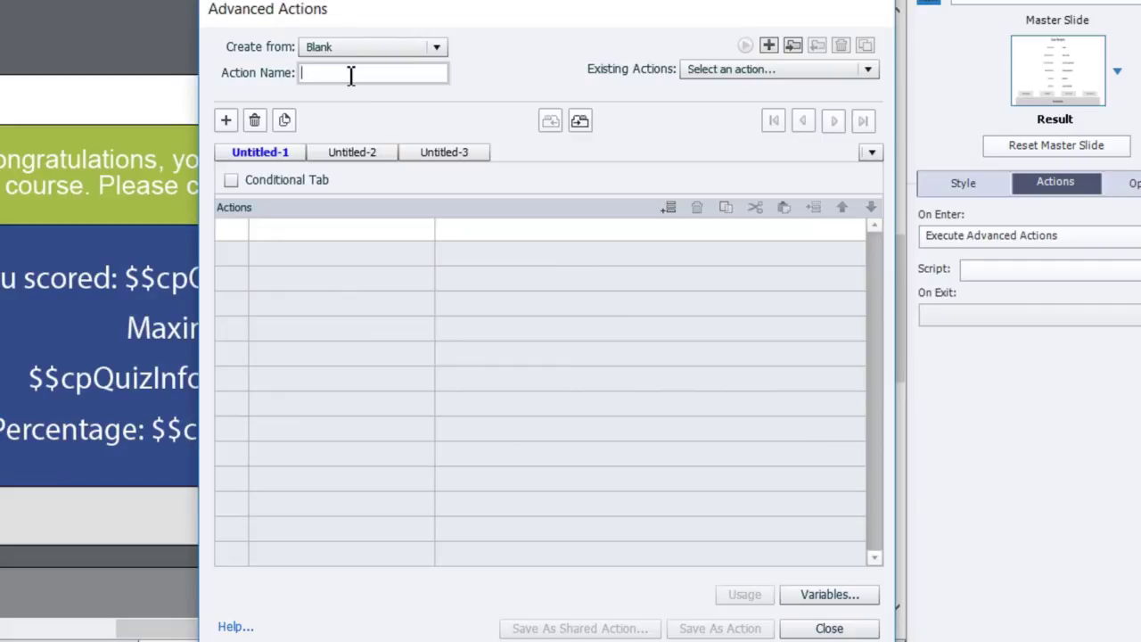
text(results)
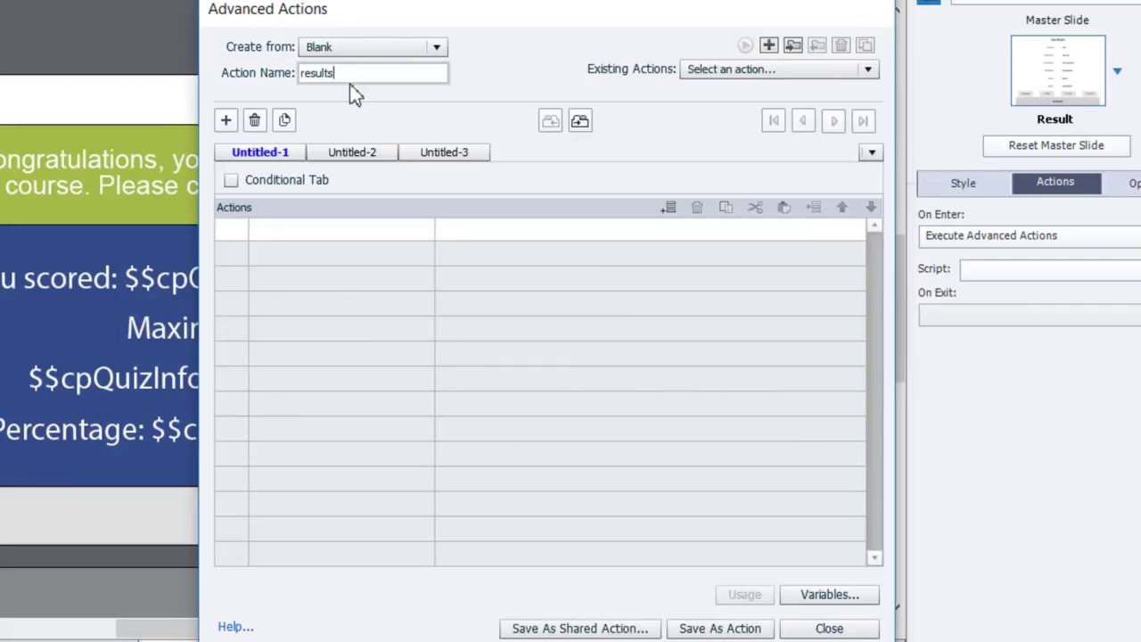
Step: Make it conditional with the condition cpQuizInfoPassFail is equal to literal 1
click(232, 181)
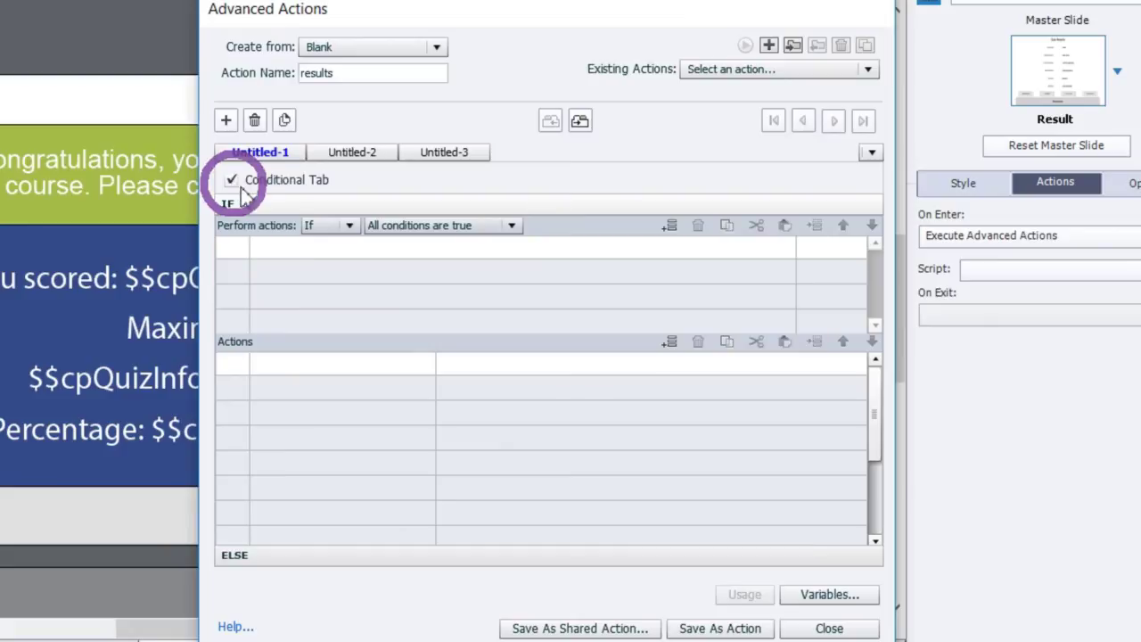
click(283, 250)
click(314, 247)
click(299, 269)
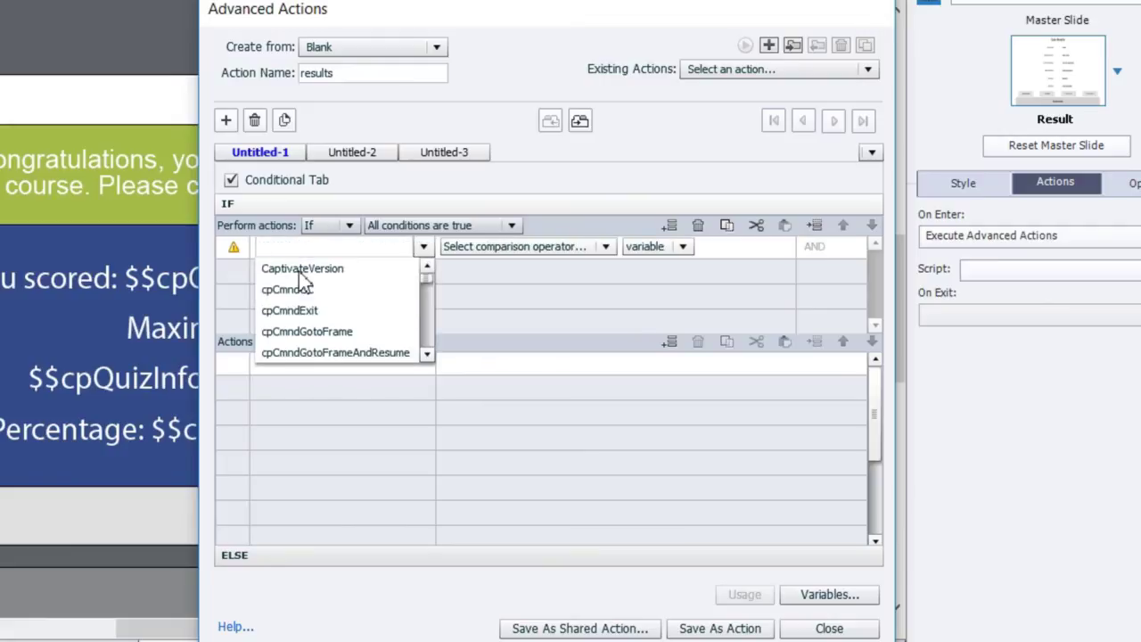
text(cpqui)
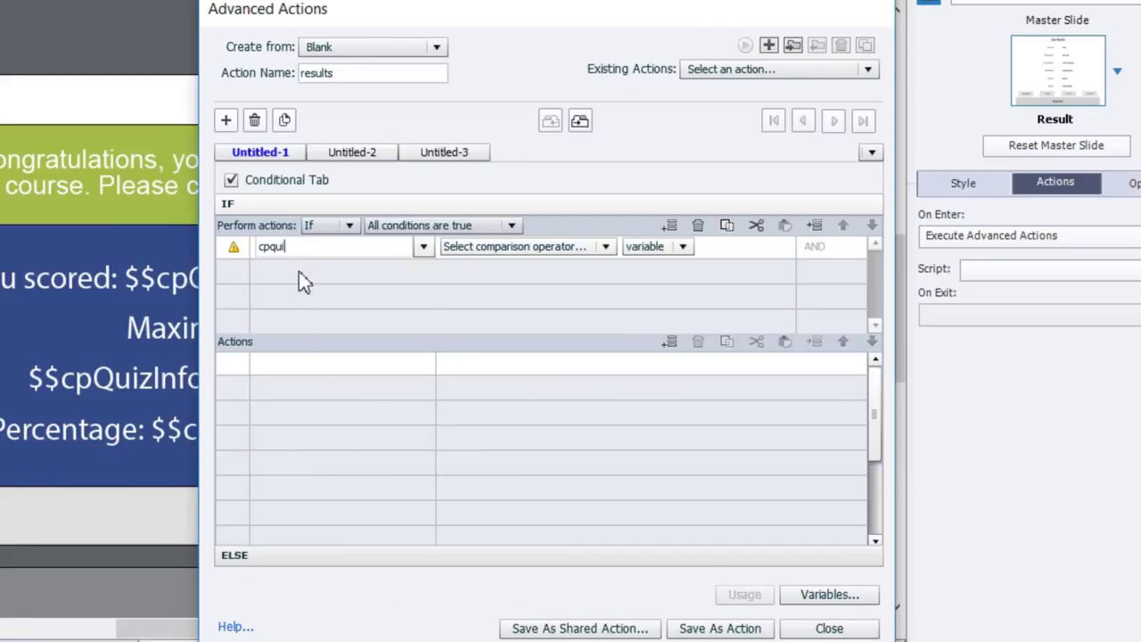
text(zinf)
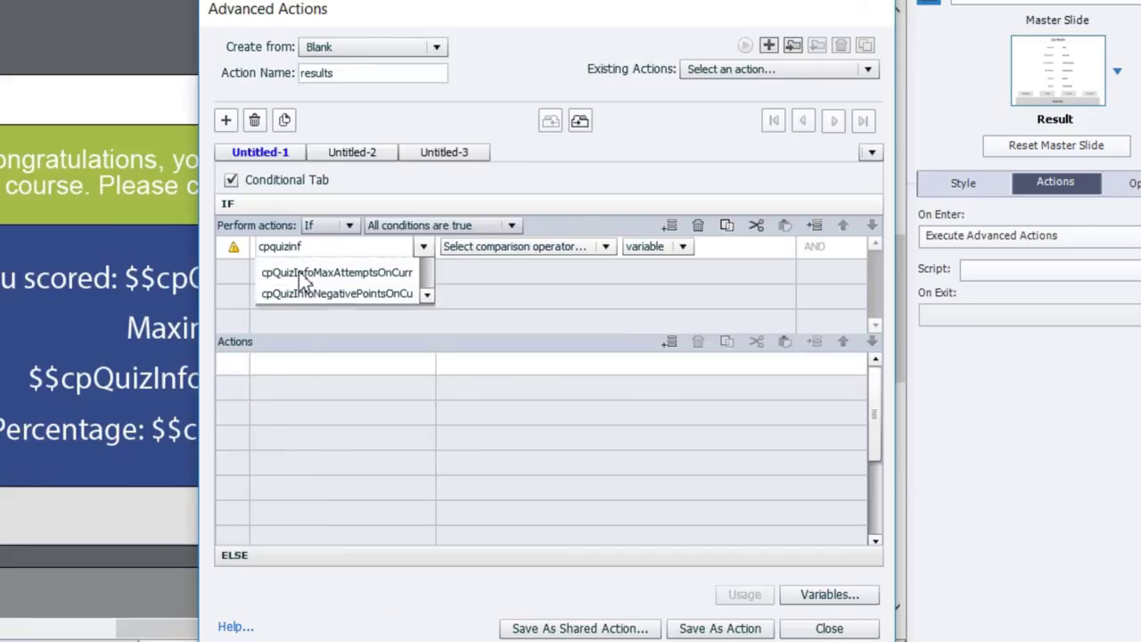
text(opass)
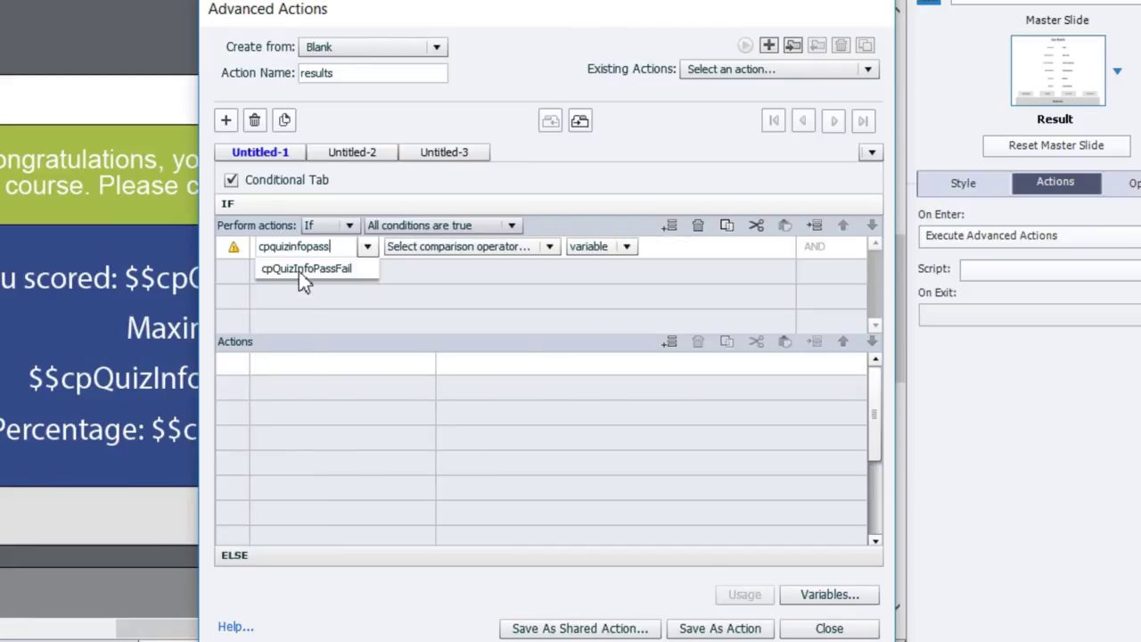
click(300, 273)
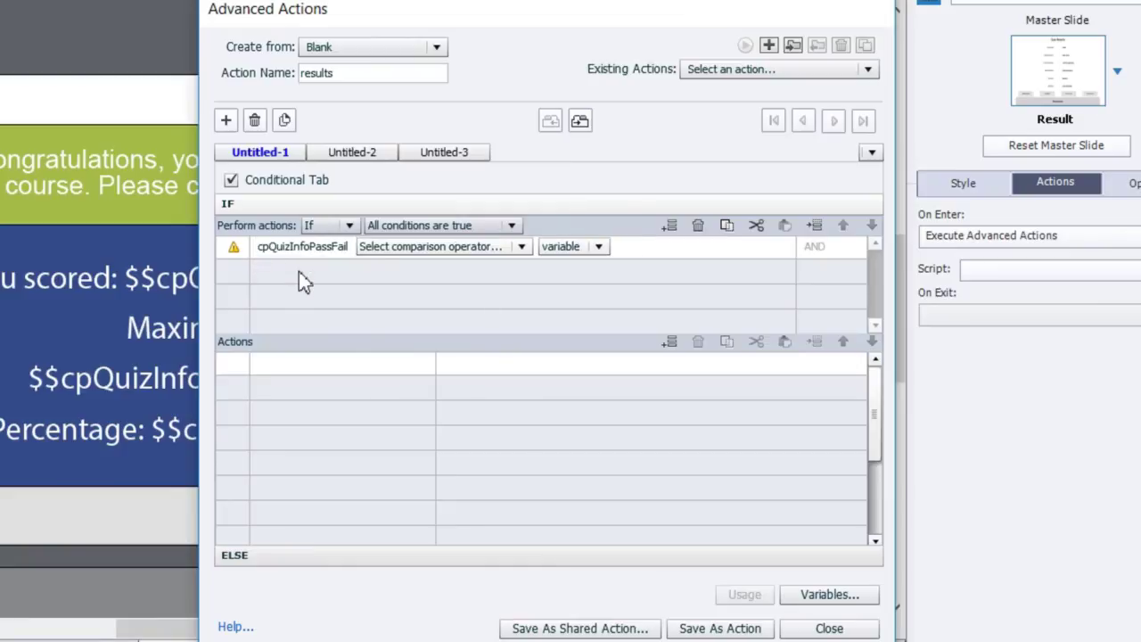
click(485, 247)
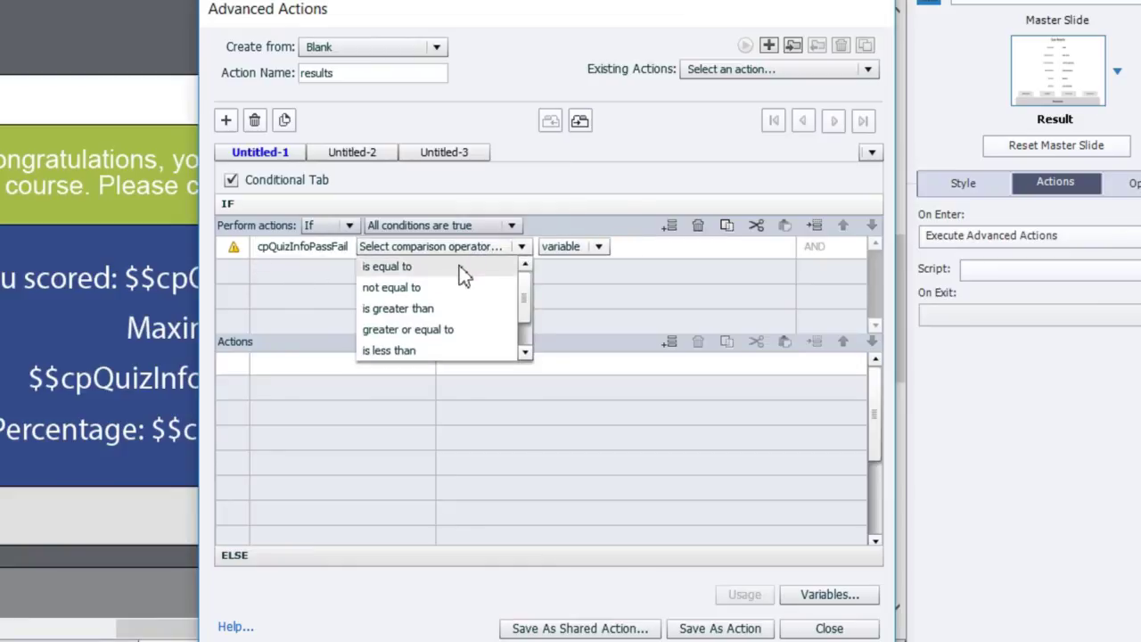
click(463, 272)
click(481, 247)
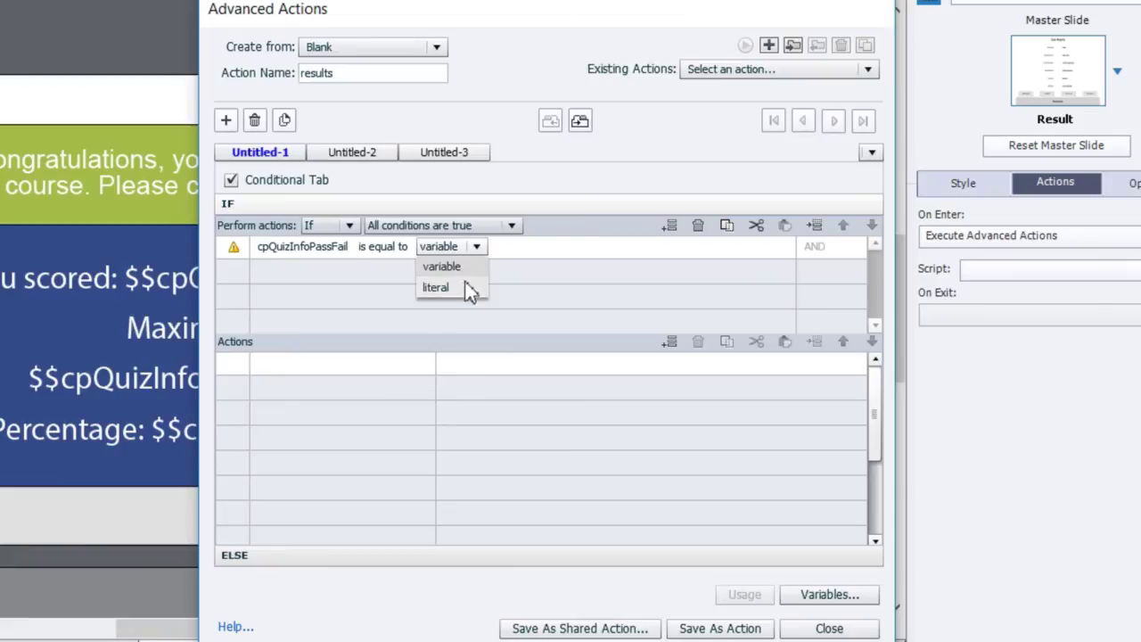
click(462, 286)
text(1)
key(Return)
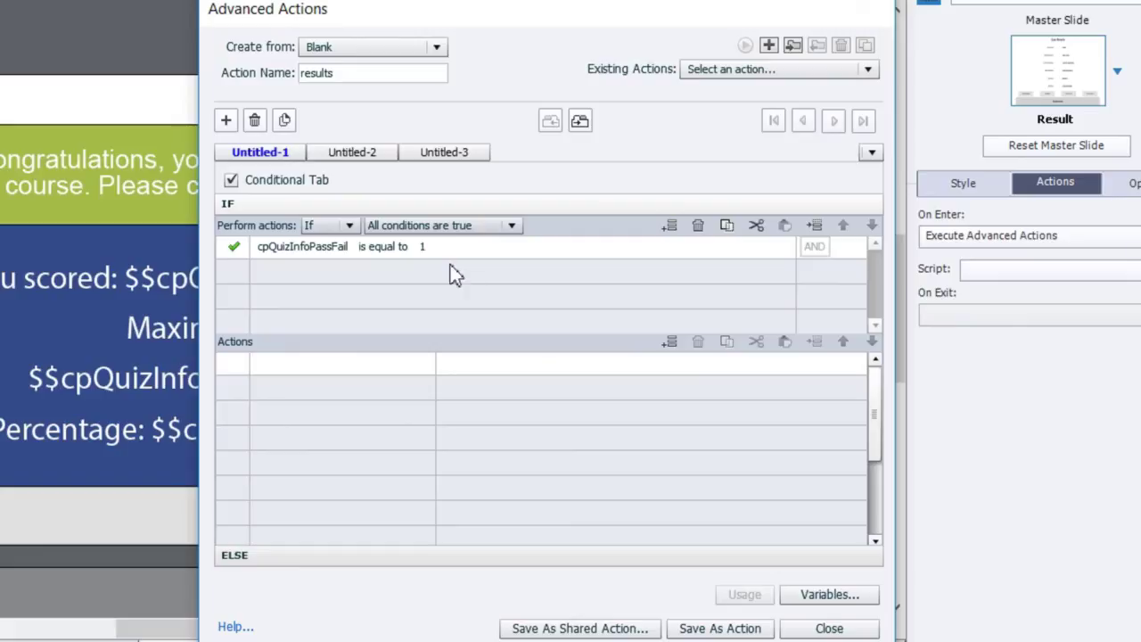
Step: Add a Change State of action setting success_caption to Normal
click(297, 373)
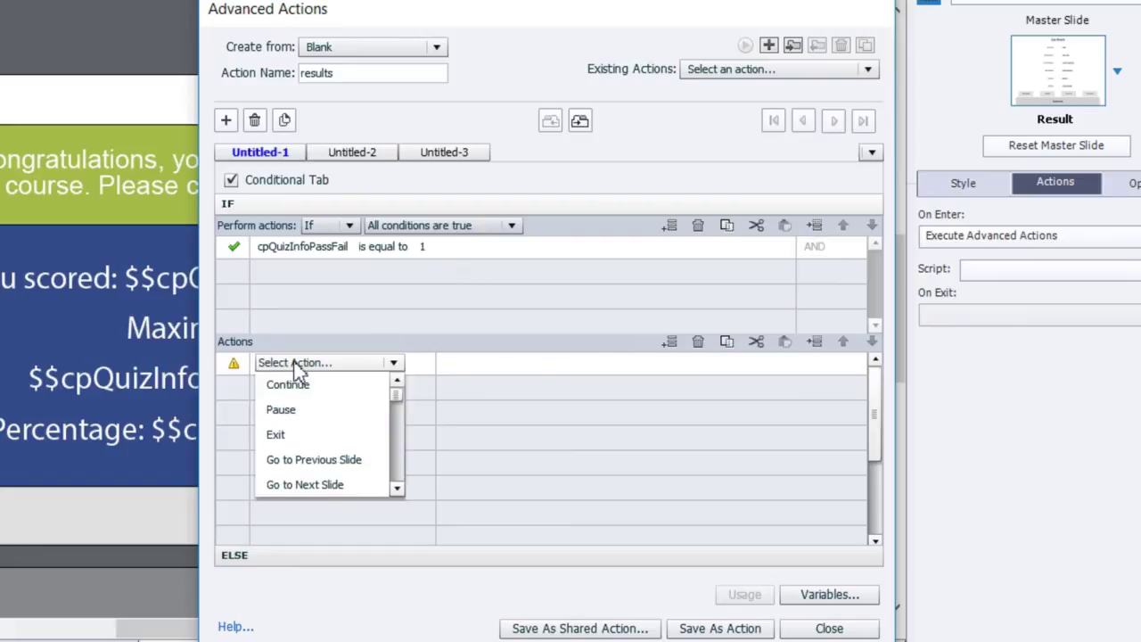
key(c)
key(c)
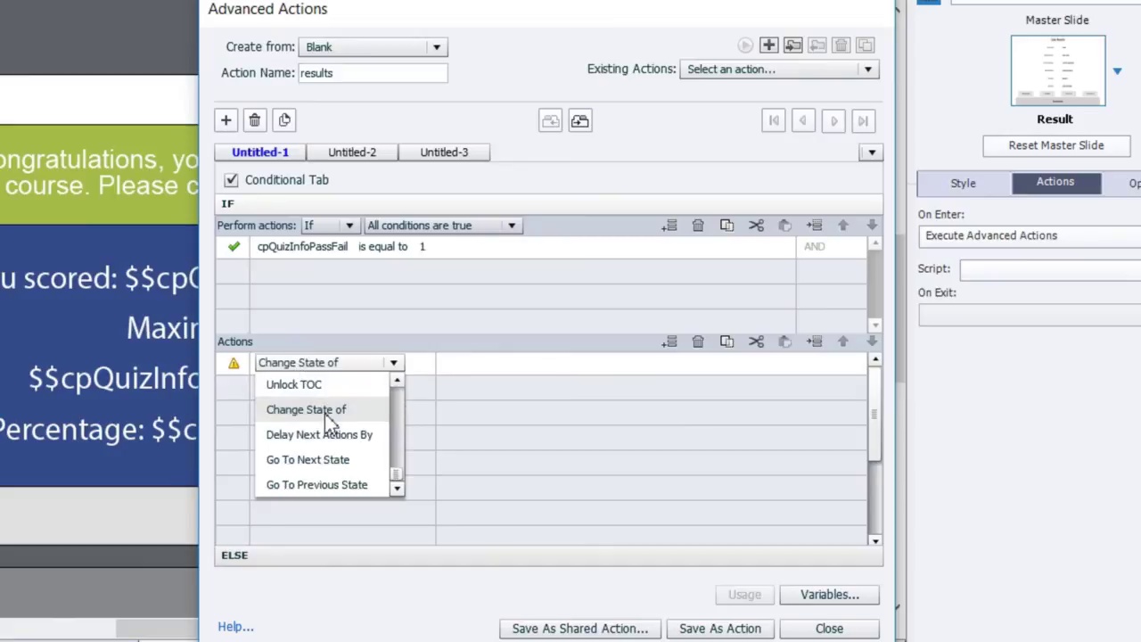
click(308, 411)
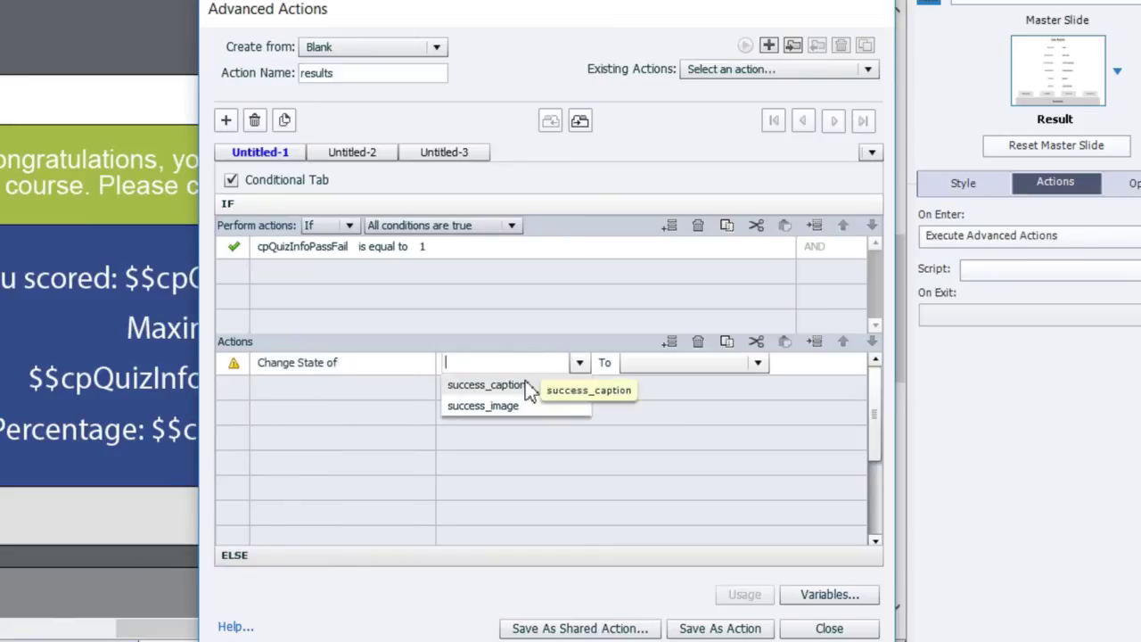
click(526, 389)
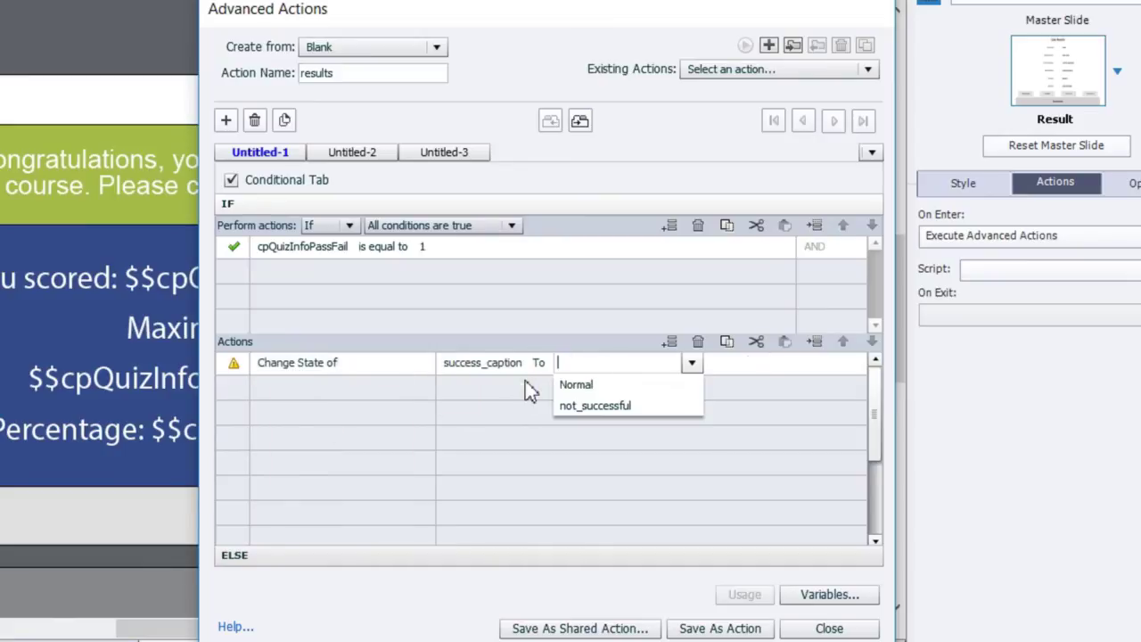
click(587, 390)
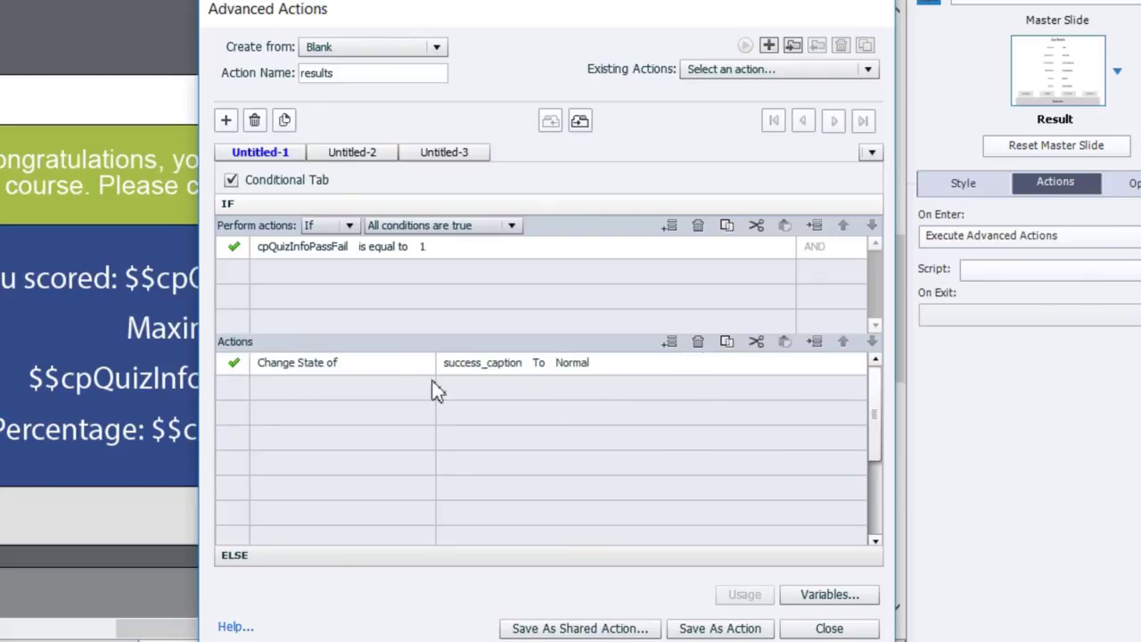
Step: Add a second action setting success_image to Normal, copy both actions, and open ELSE
click(288, 395)
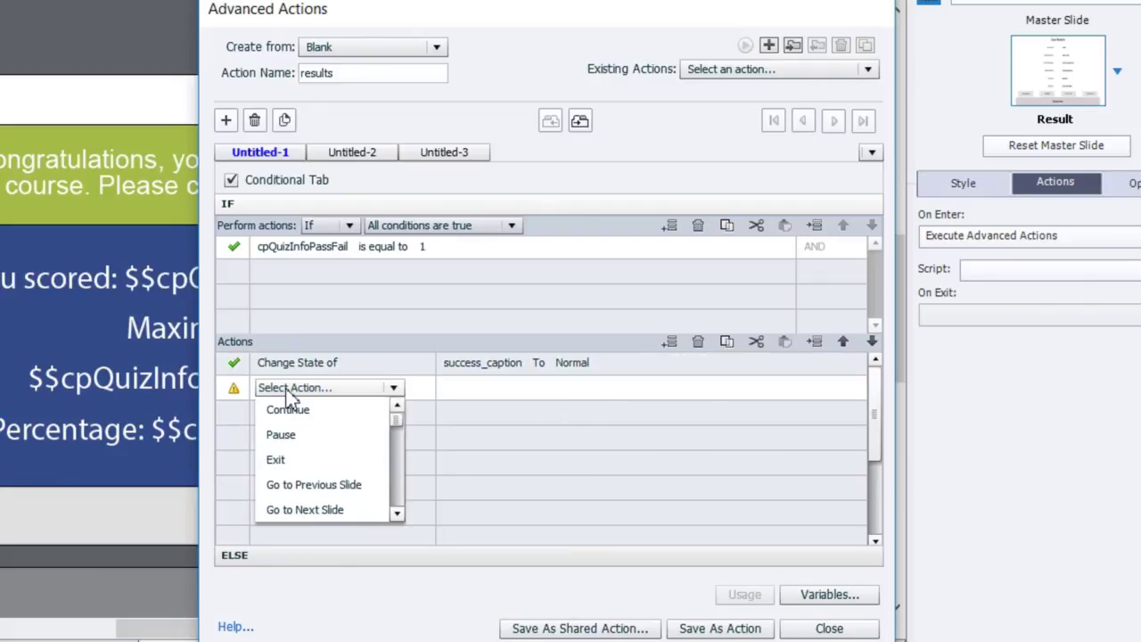
scroll(305, 437, down, 5)
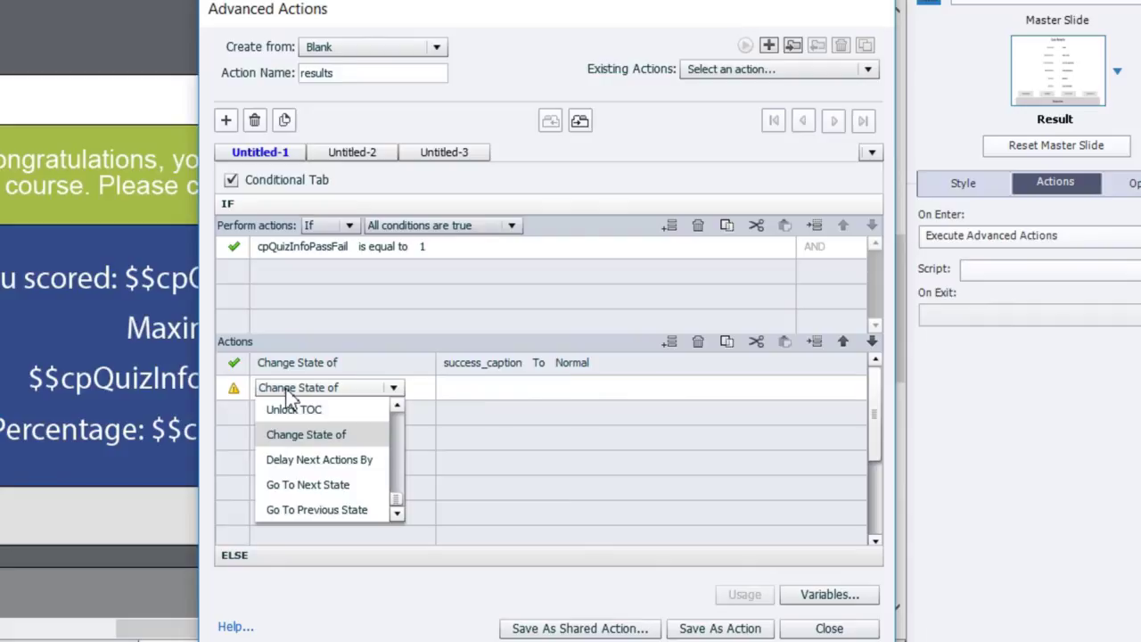
click(305, 437)
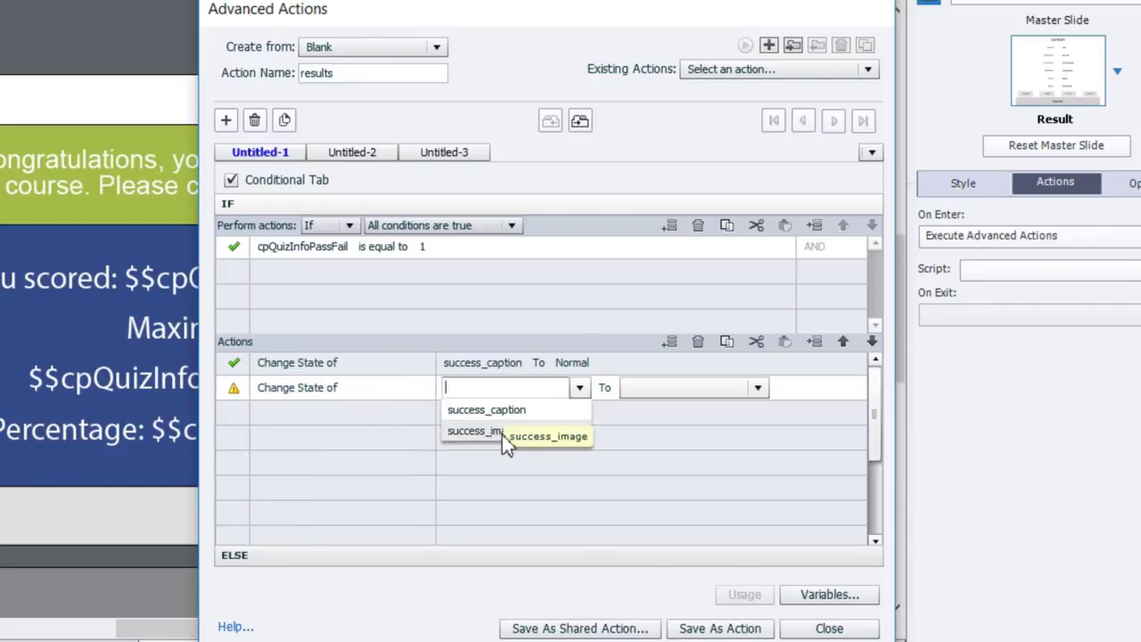
click(502, 437)
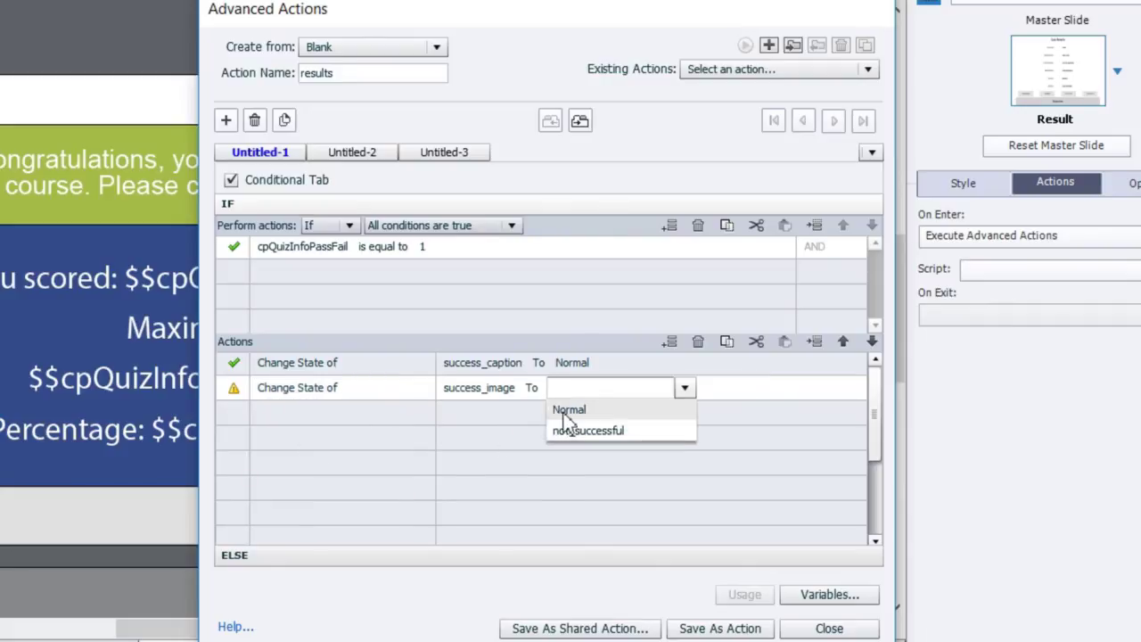
click(562, 410)
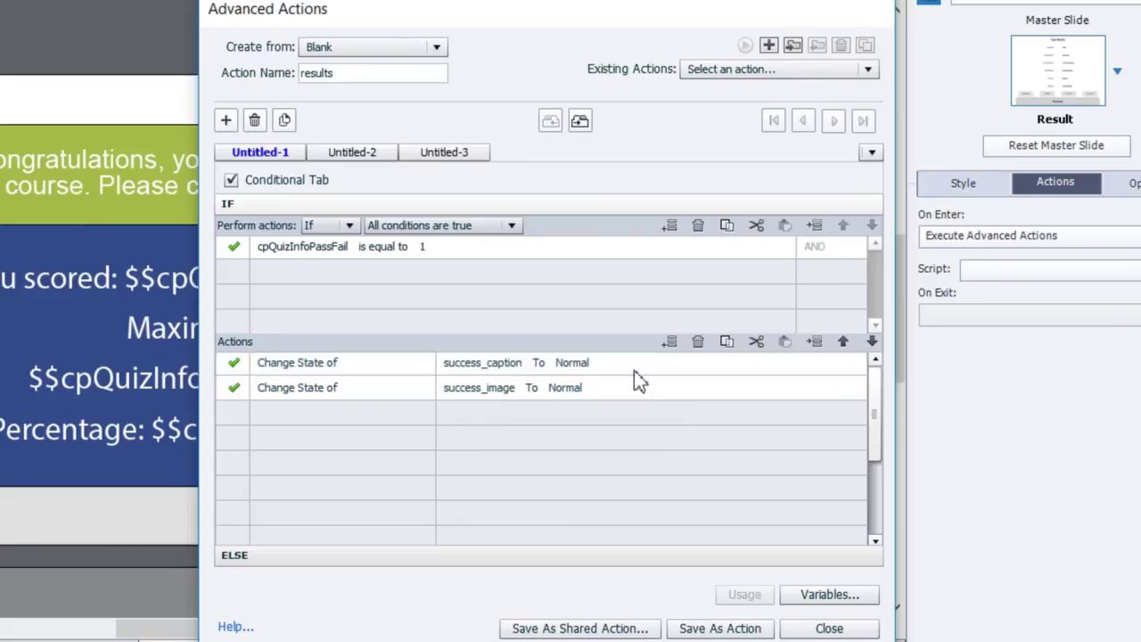
click(727, 350)
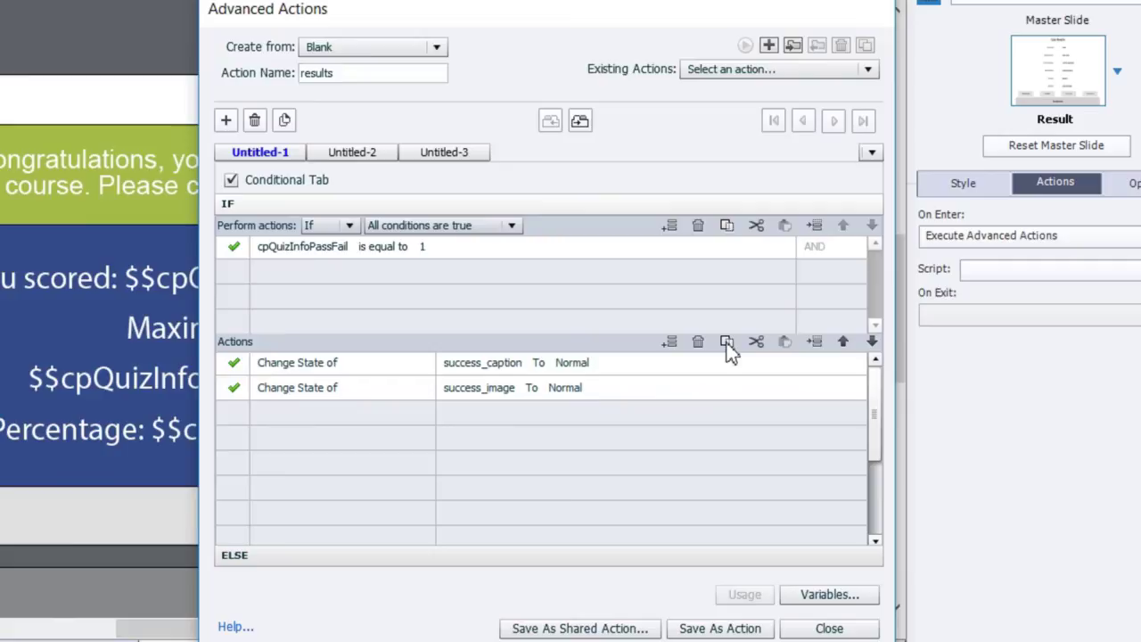
scroll(626, 551, down, 1)
click(626, 551)
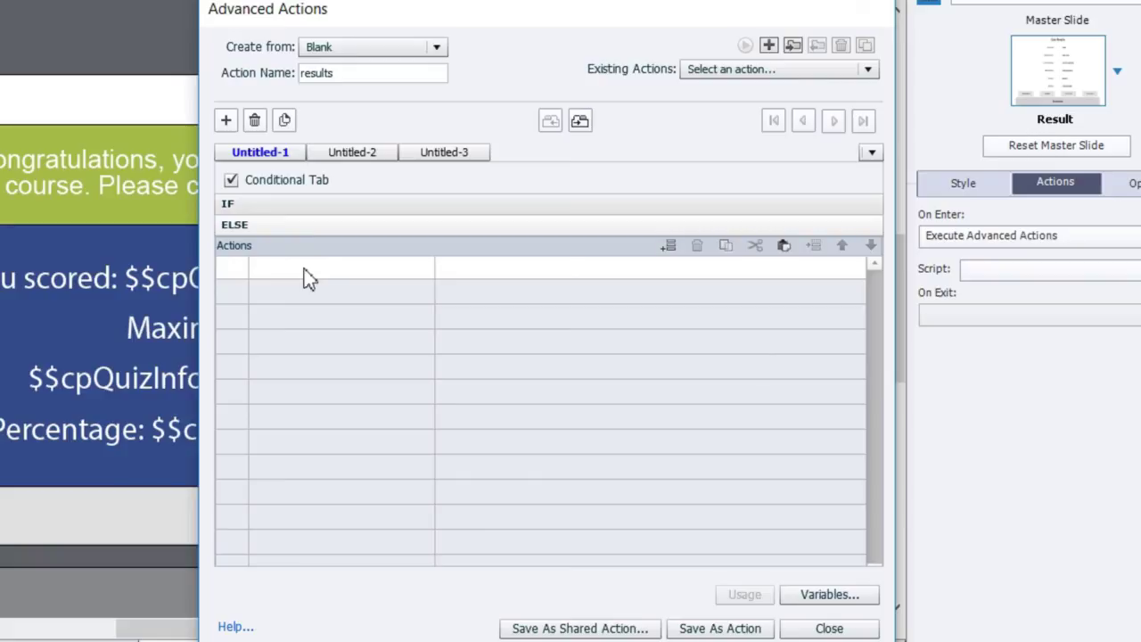
Step: Paste the two actions into ELSE and set success_caption and success_image to not_successful
click(784, 246)
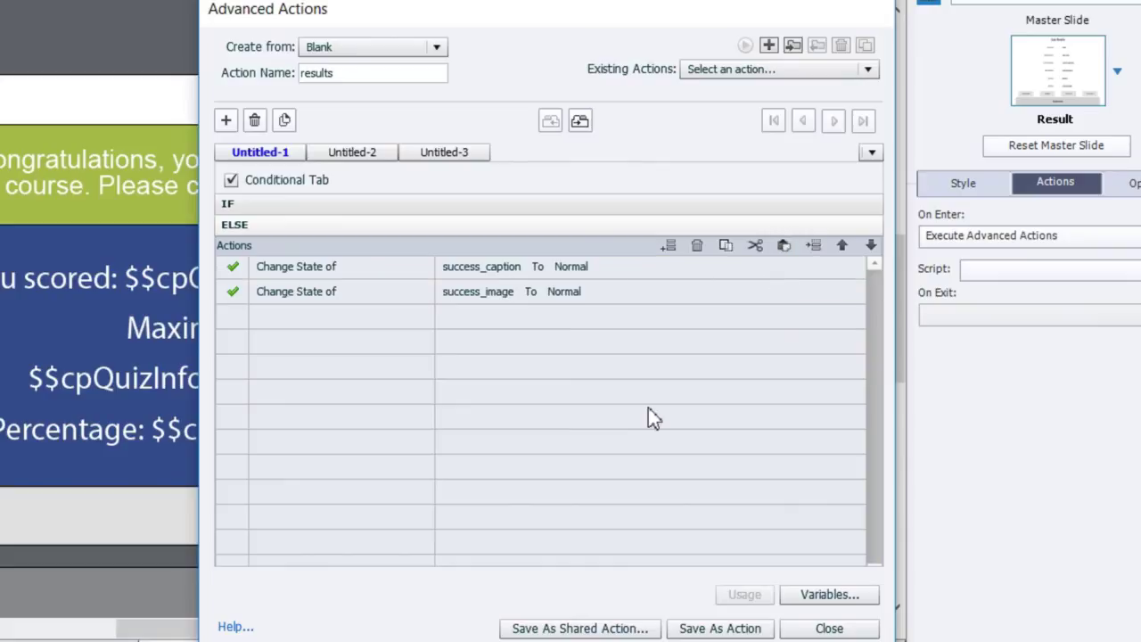
click(586, 280)
click(586, 279)
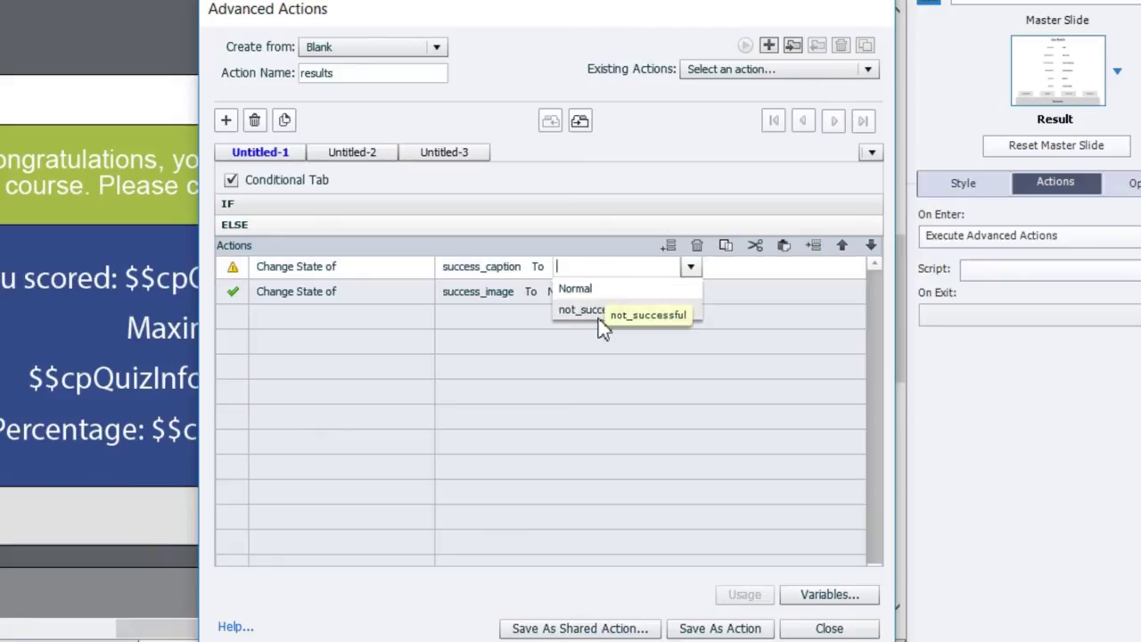
click(601, 310)
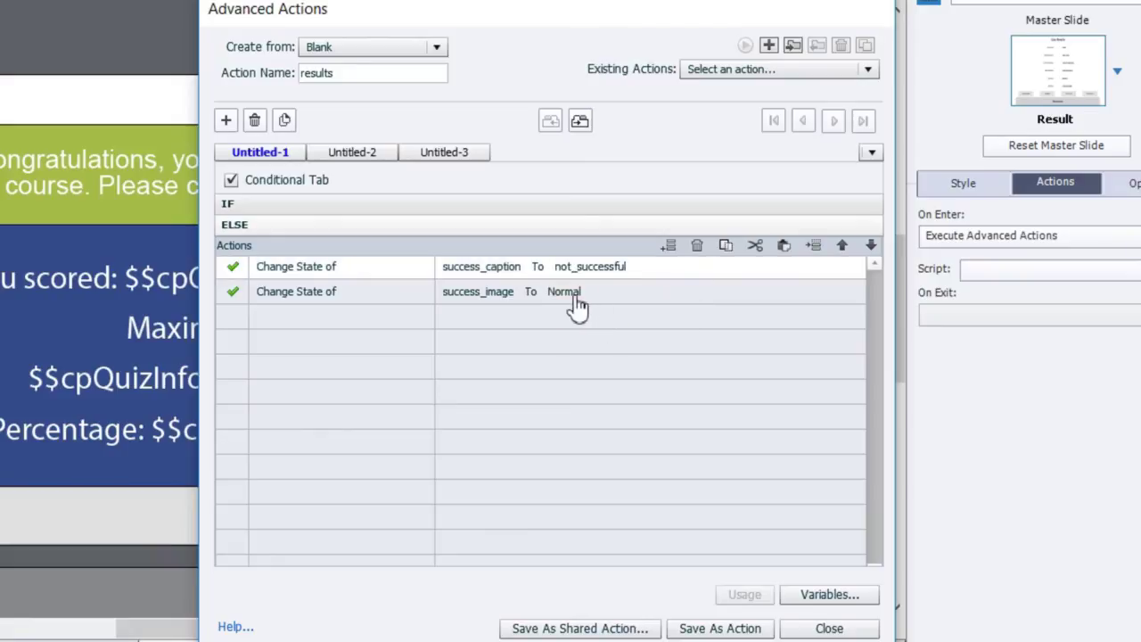
click(578, 301)
click(578, 300)
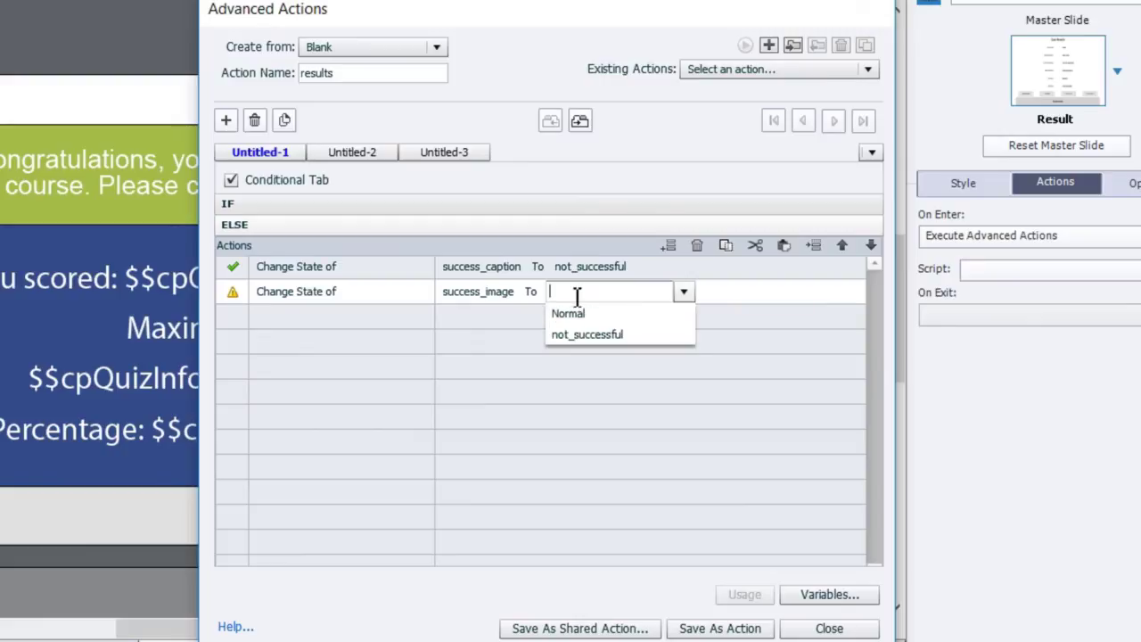
click(623, 336)
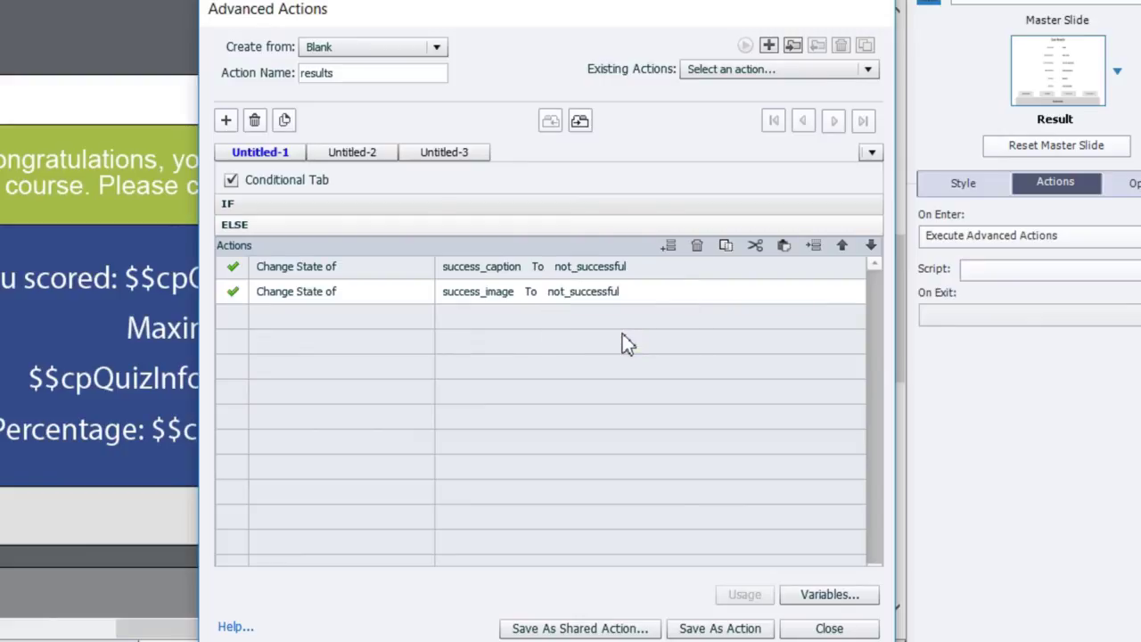
Step: Save the results action and close the Advanced Actions editor
click(729, 624)
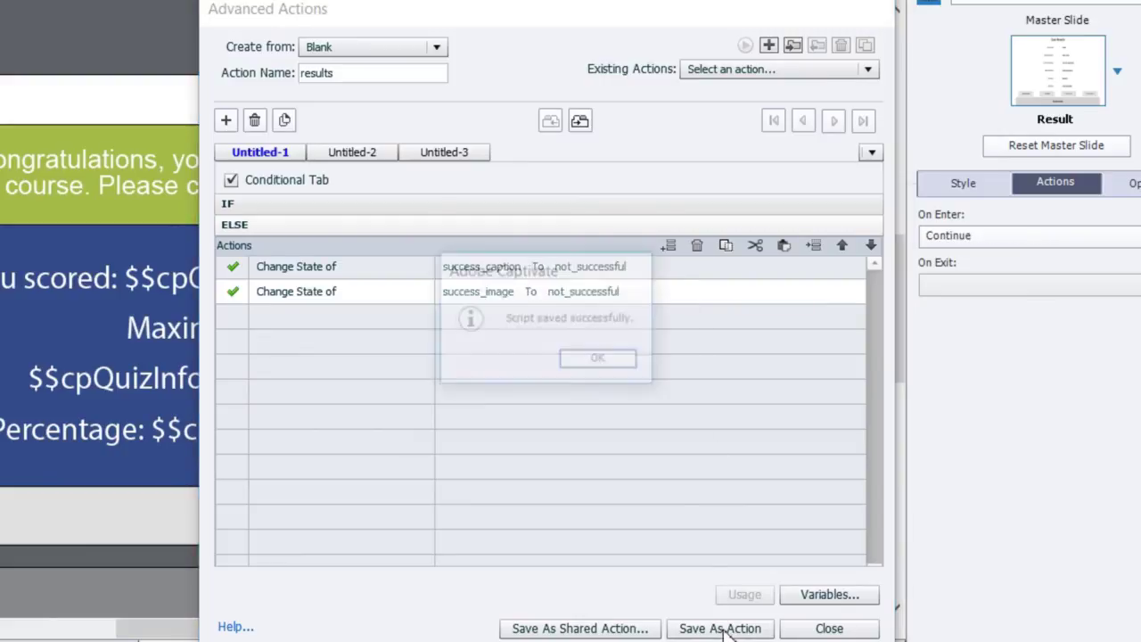
click(602, 359)
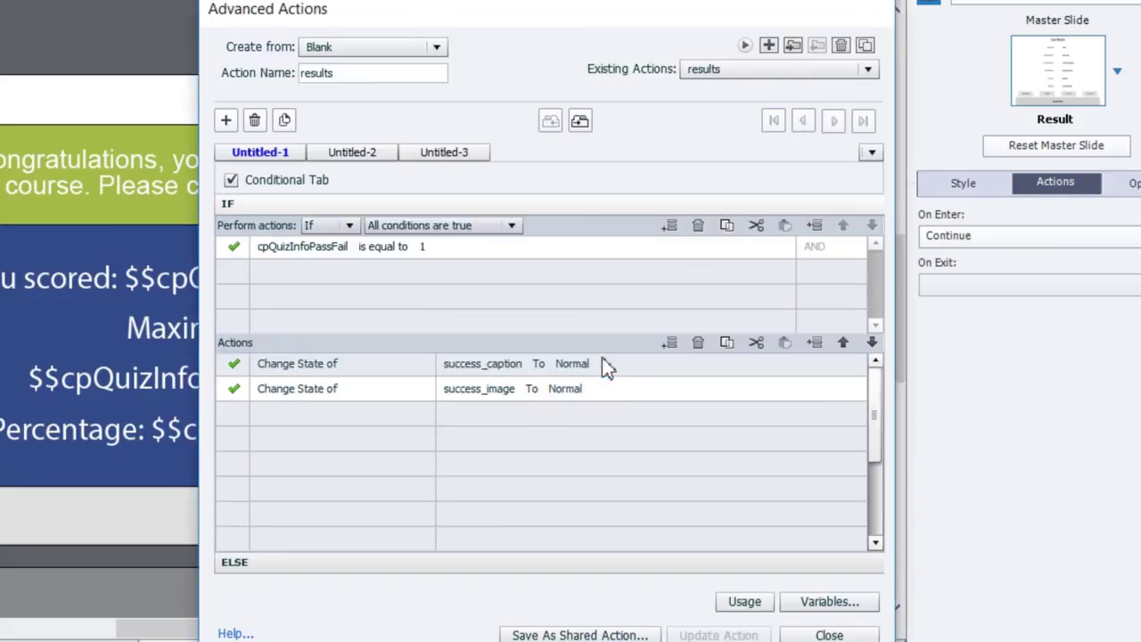
click(829, 634)
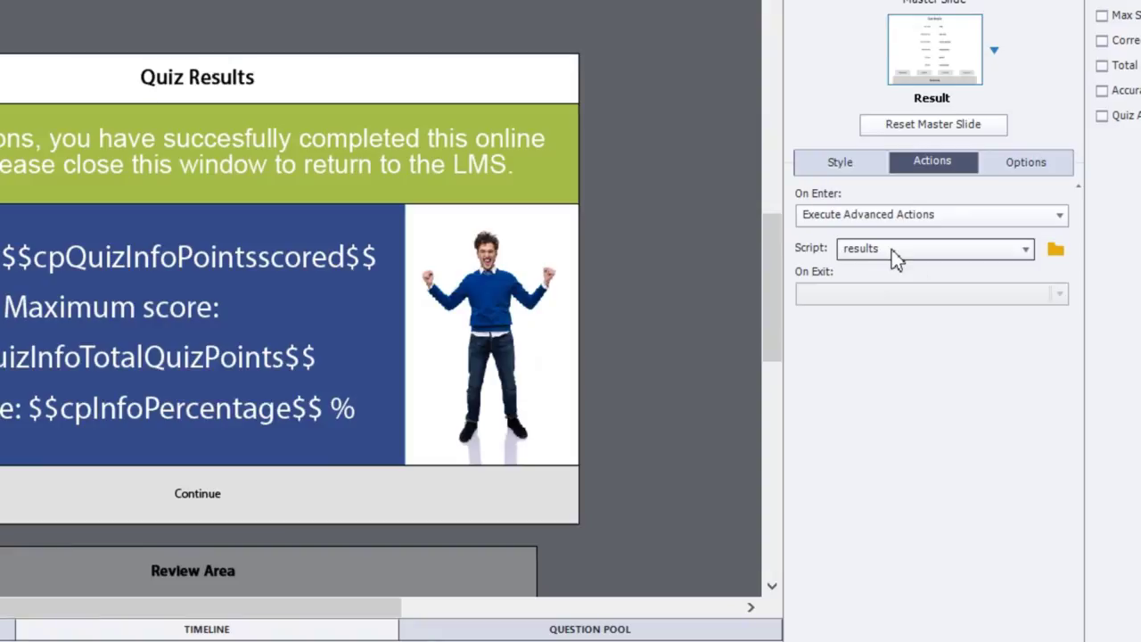
Step: Keep Execute Advanced Actions with script 'results' as the Quiz Results slide's On Enter action
click(896, 254)
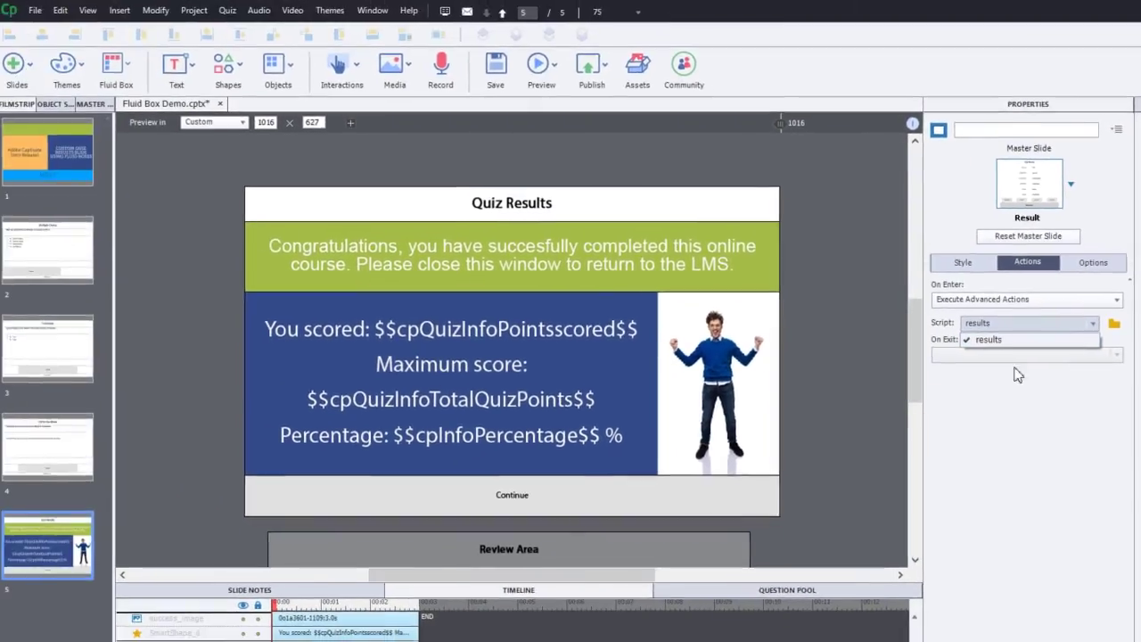
click(1017, 341)
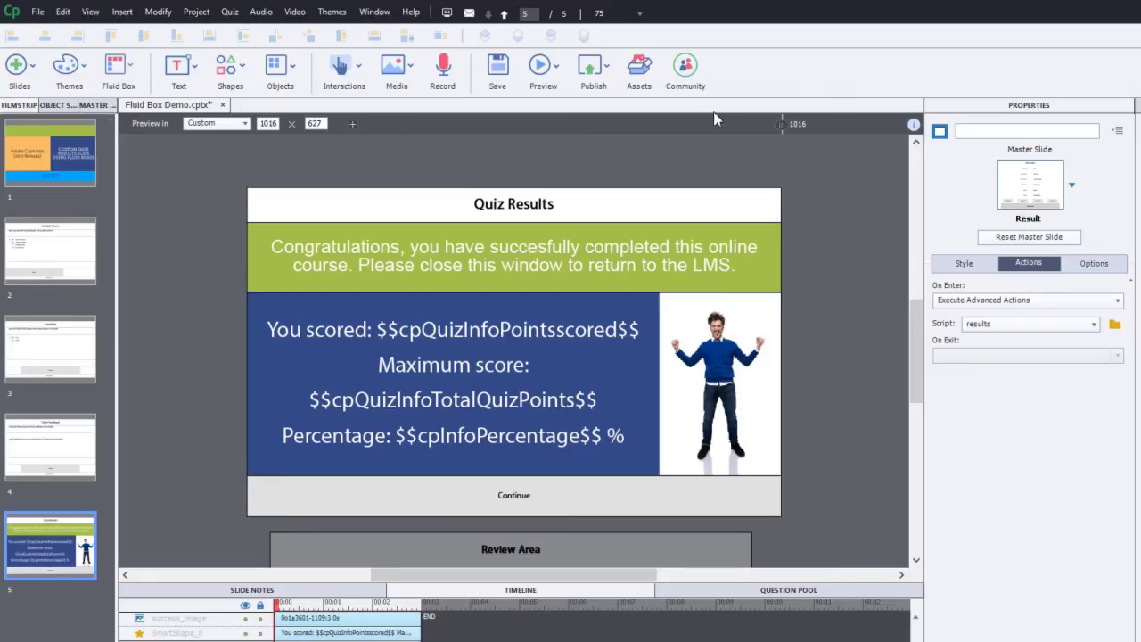
click(554, 68)
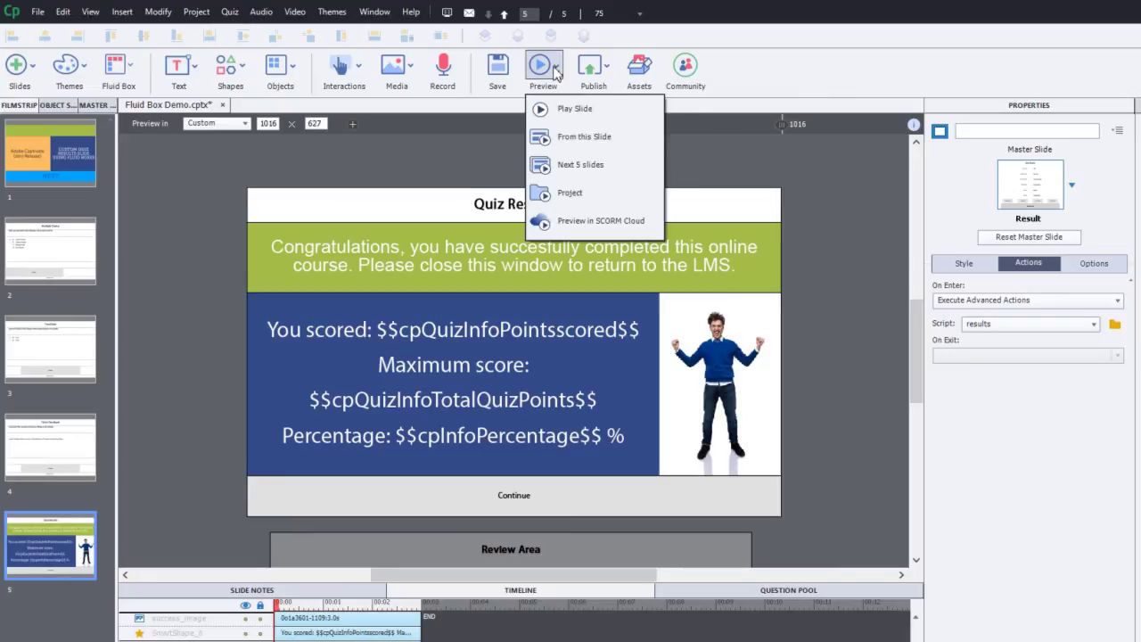
Step: Preview the whole project in Edge and answer the first question wrongly with Tom Mulcair
click(568, 195)
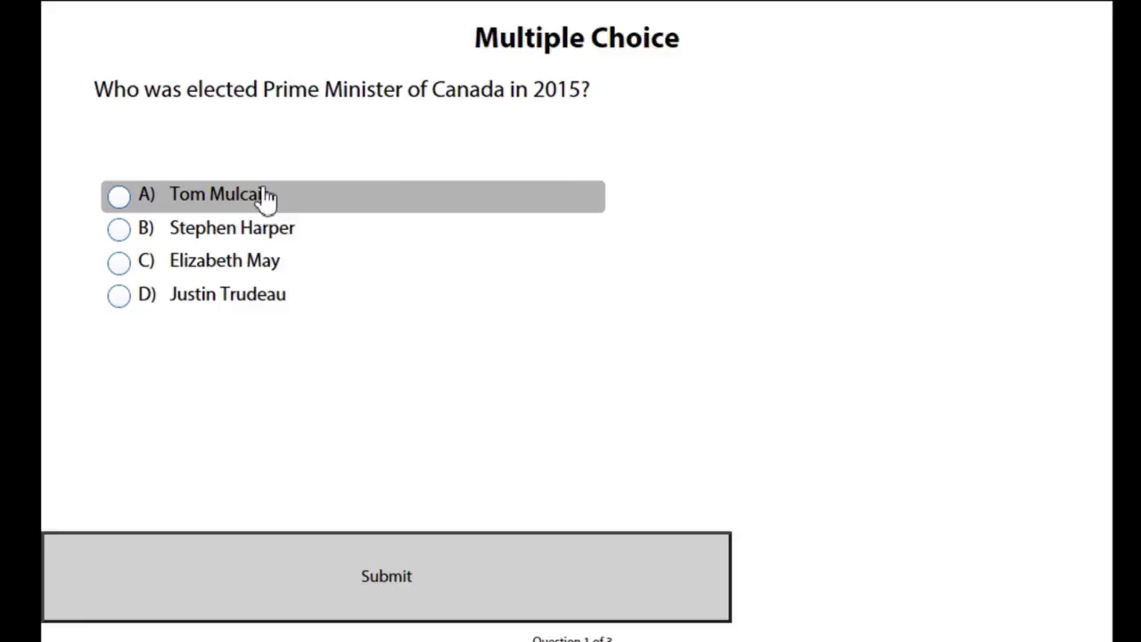
click(349, 215)
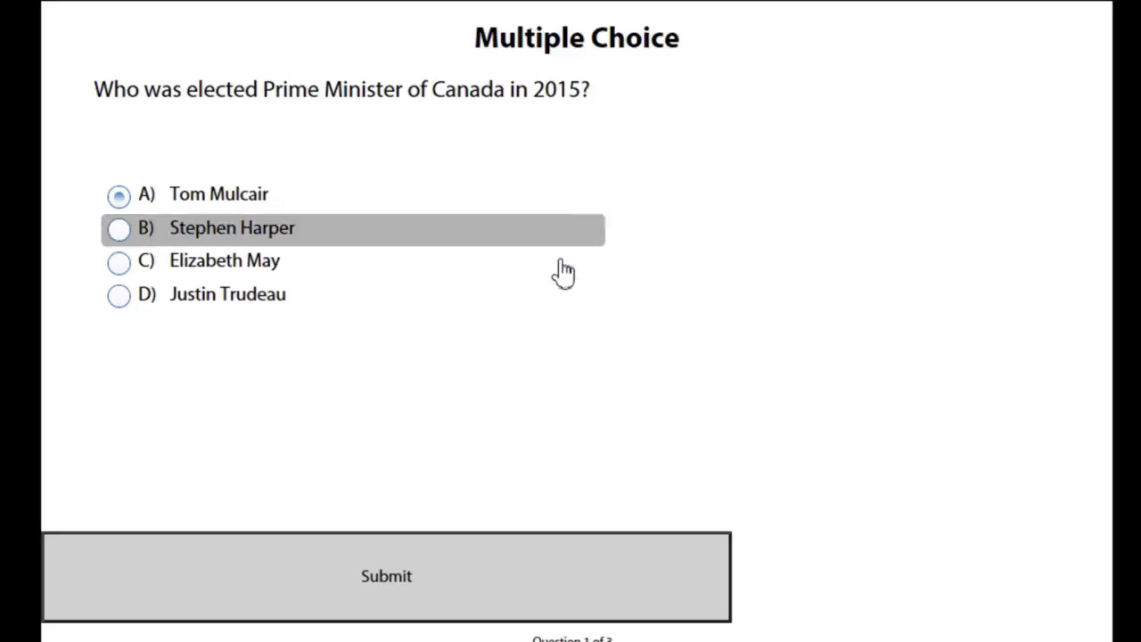
click(605, 572)
click(723, 383)
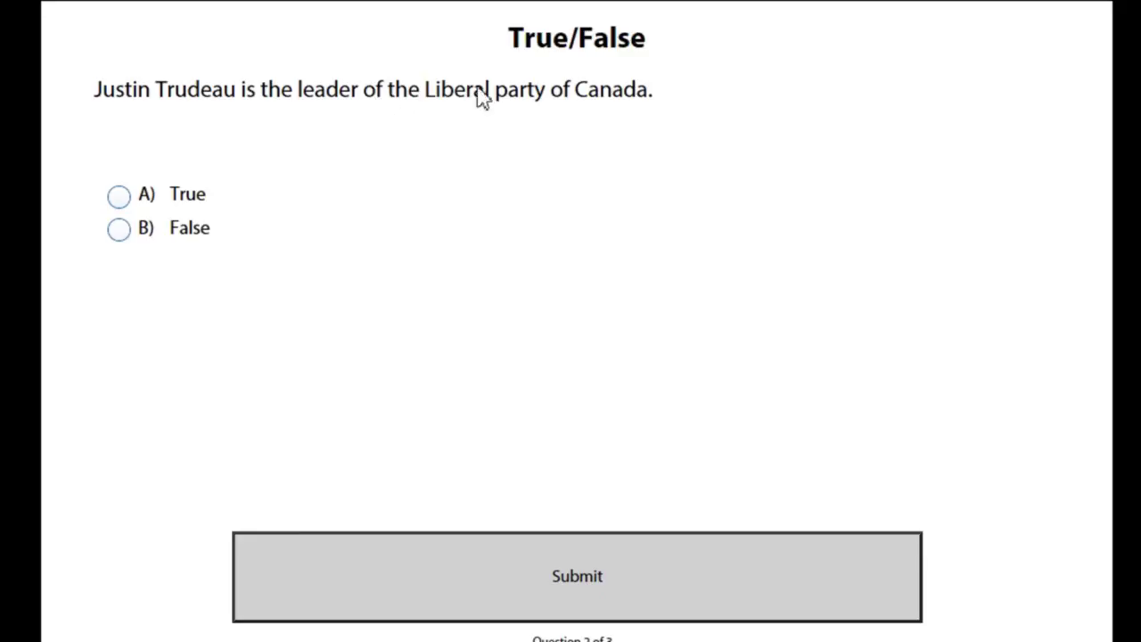
Step: Answer False and fill the blank with Pierre to reach the failing 33 % results screen
click(191, 234)
click(577, 582)
click(410, 280)
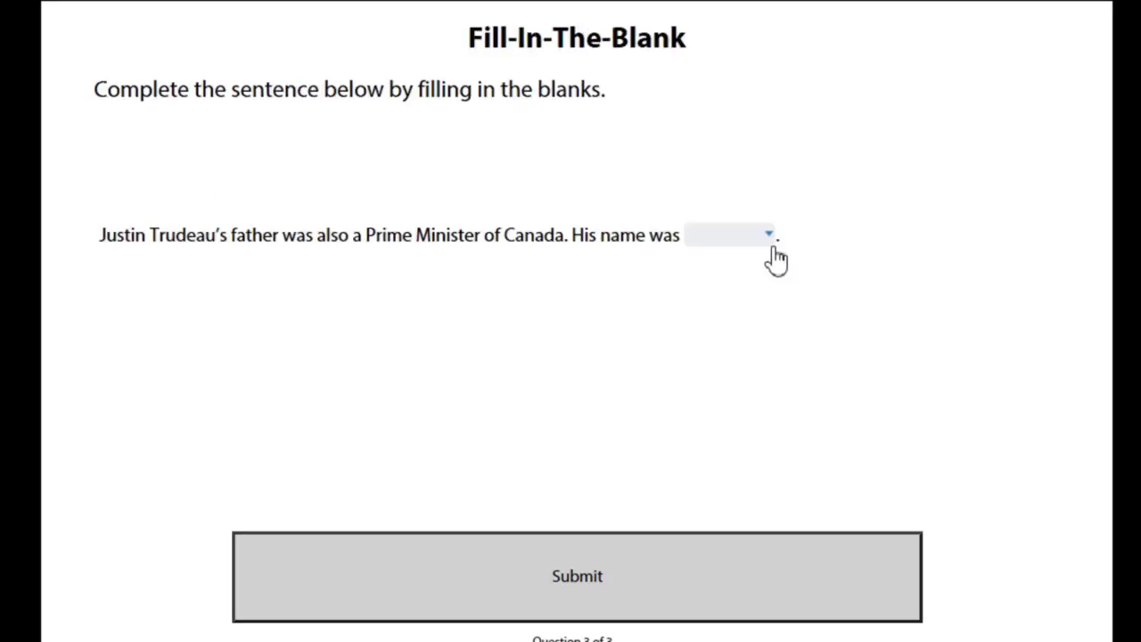
click(771, 241)
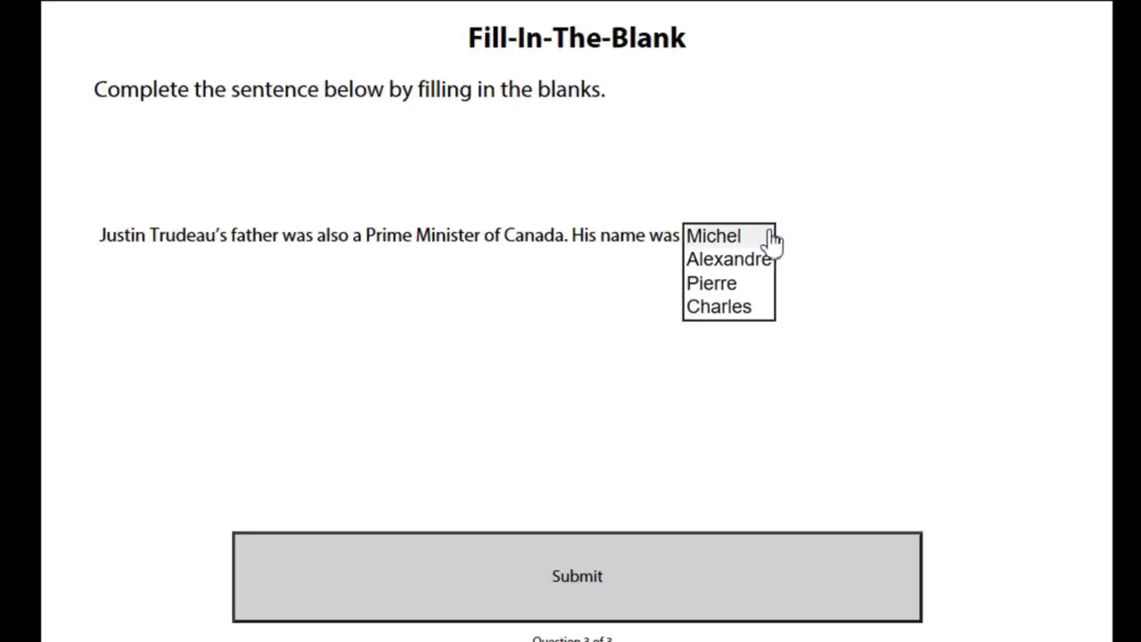
click(737, 285)
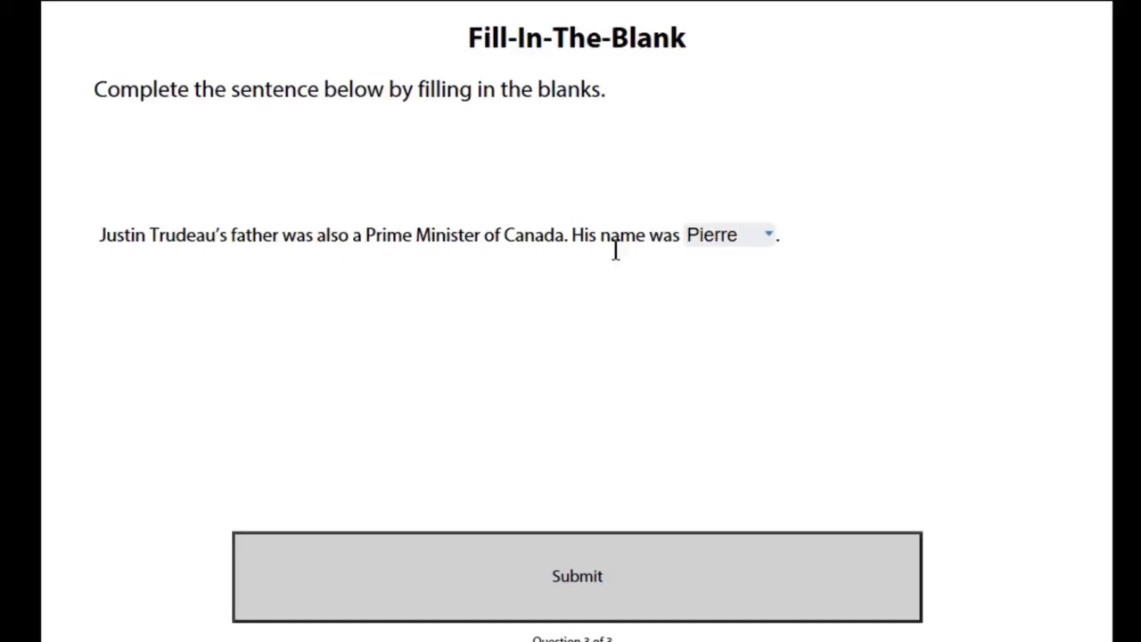
click(595, 584)
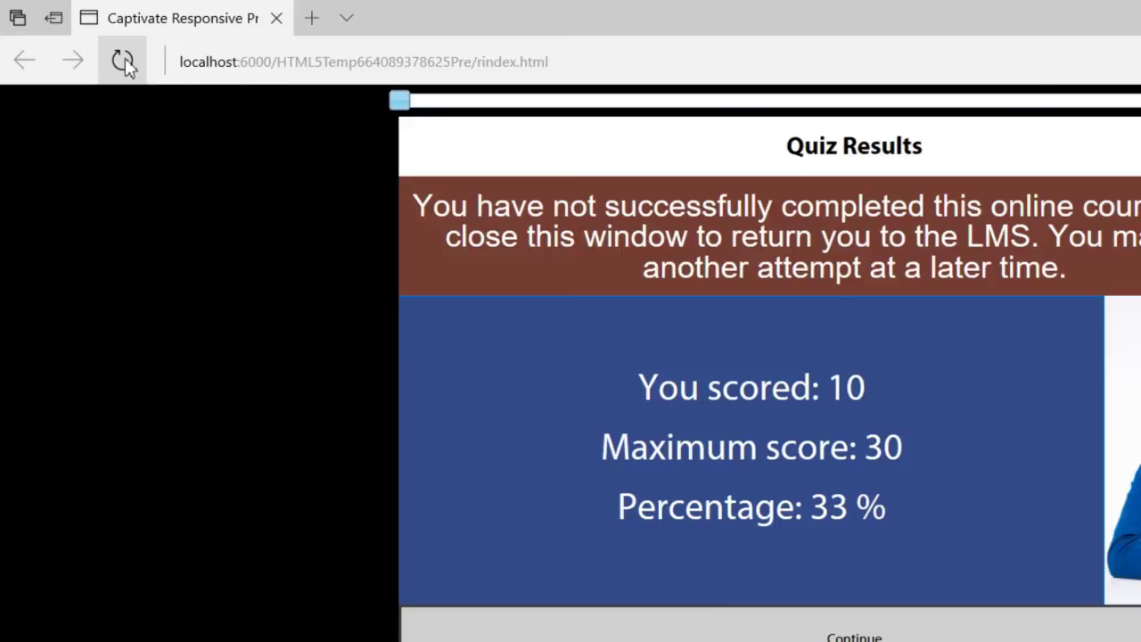
Step: Restart the preview, pass the title slide, and answer Justin Trudeau to the first question
click(125, 60)
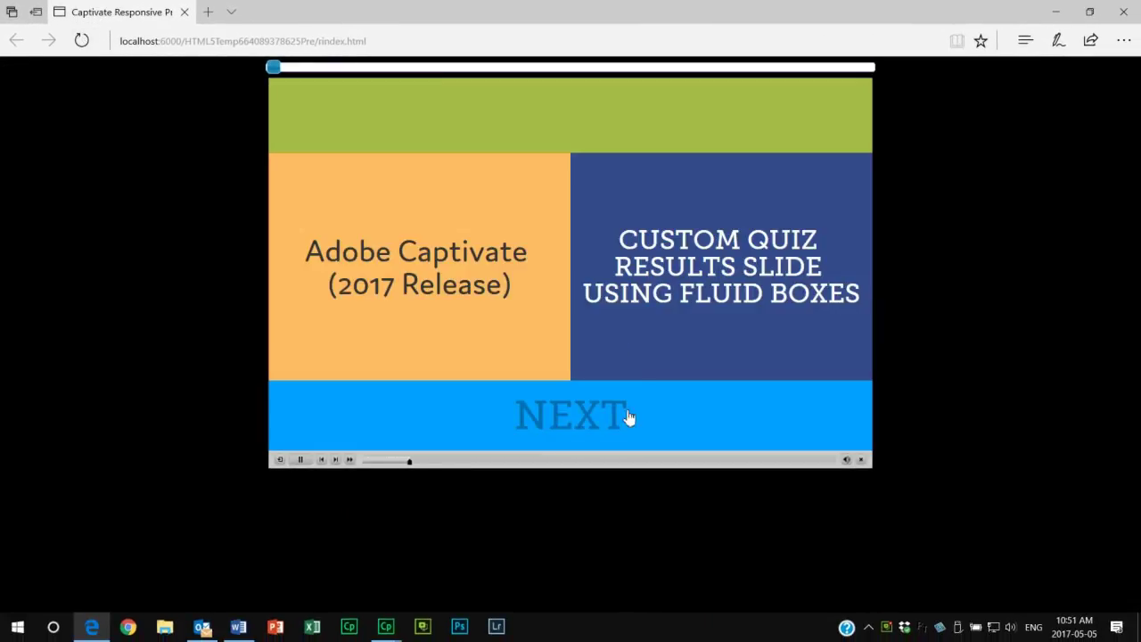
click(626, 412)
click(457, 207)
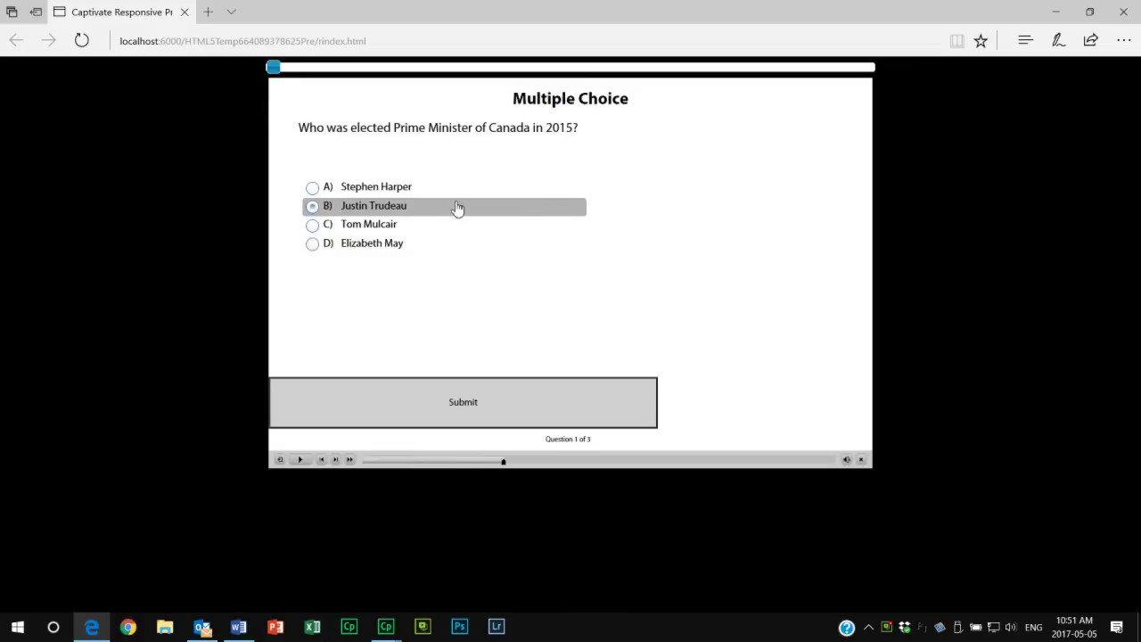
click(477, 407)
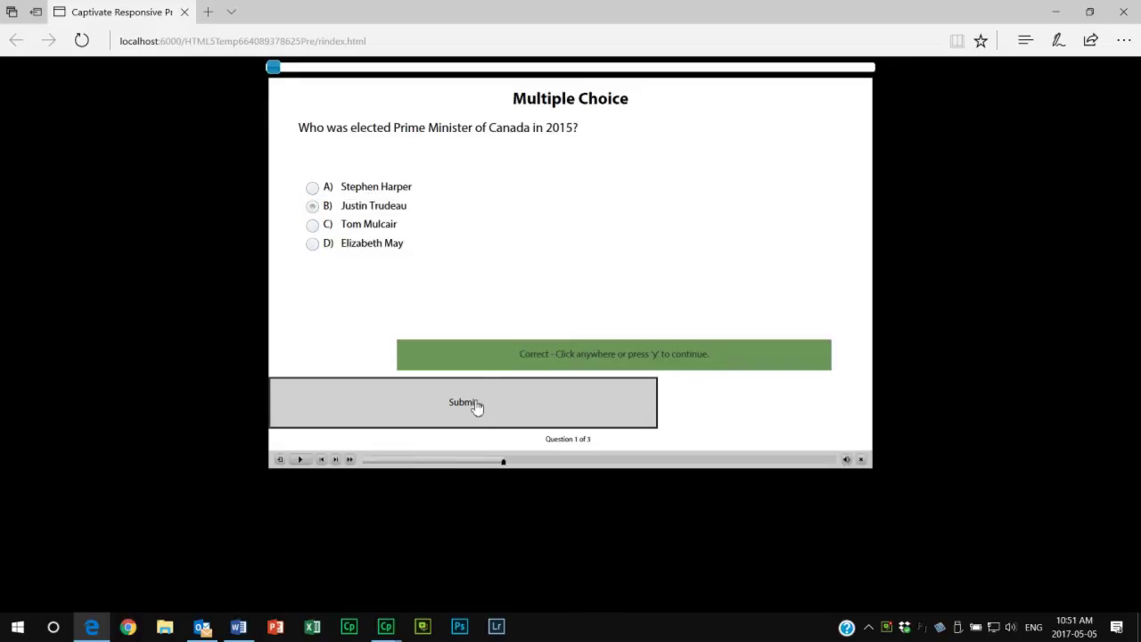
click(477, 406)
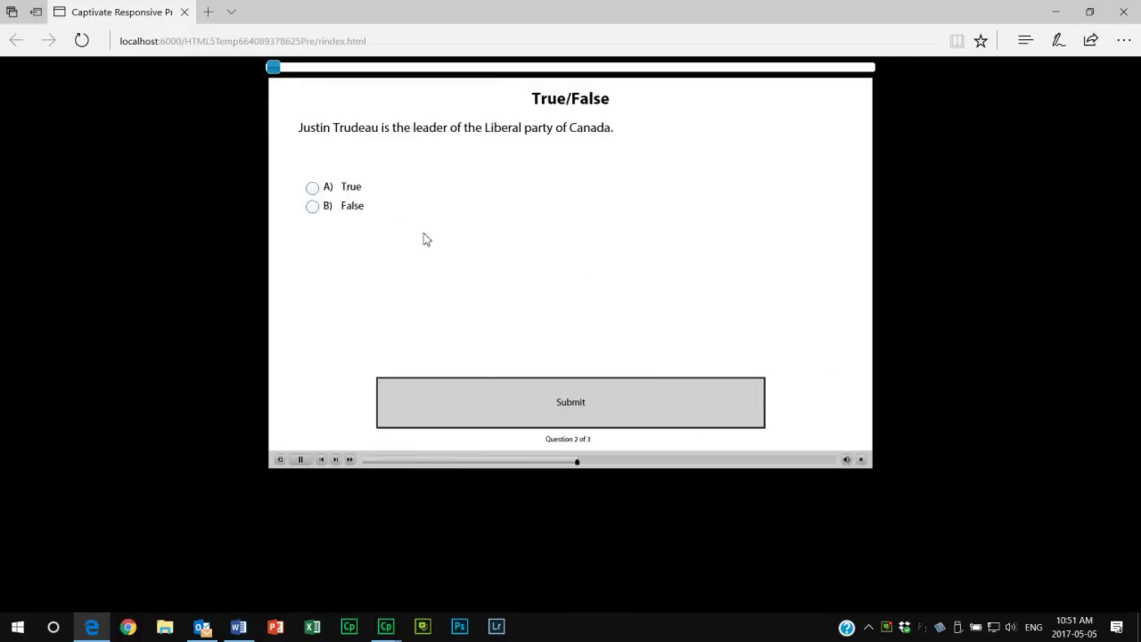
Step: Answer True and fill the blank with Pierre to reach the passing 100 % results screen
click(415, 200)
click(602, 412)
click(601, 410)
click(678, 214)
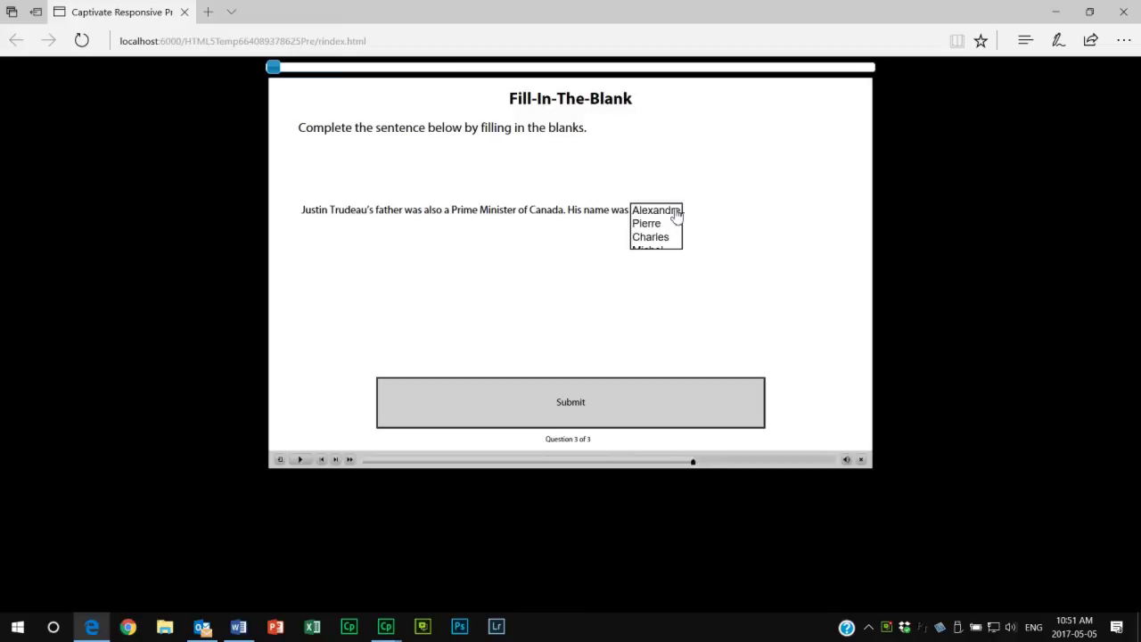
click(669, 223)
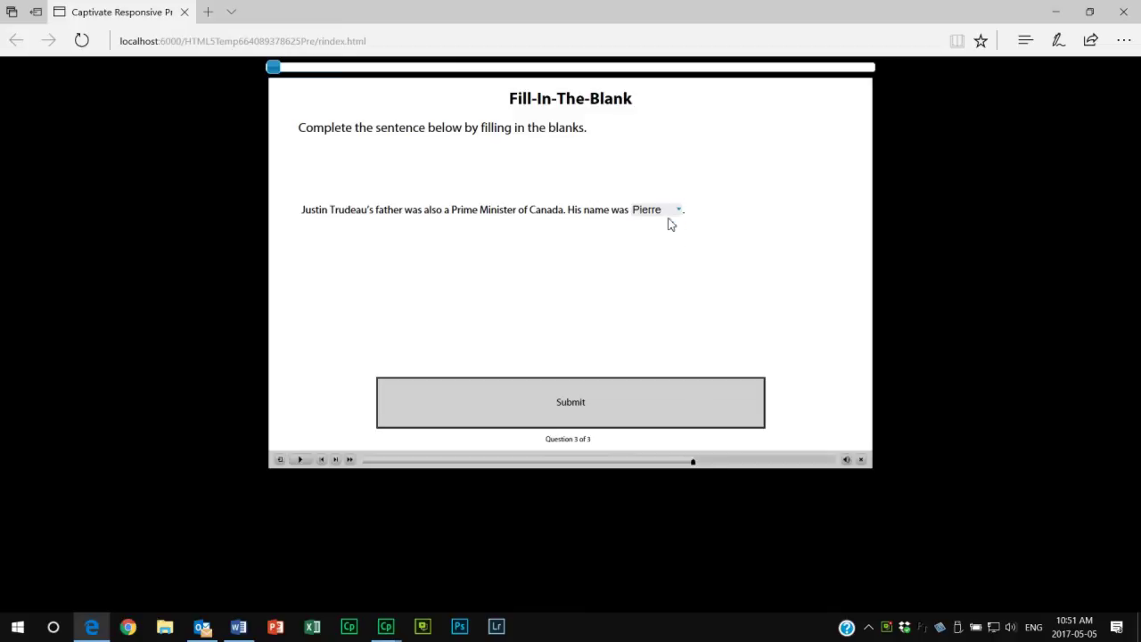
click(600, 398)
click(600, 398)
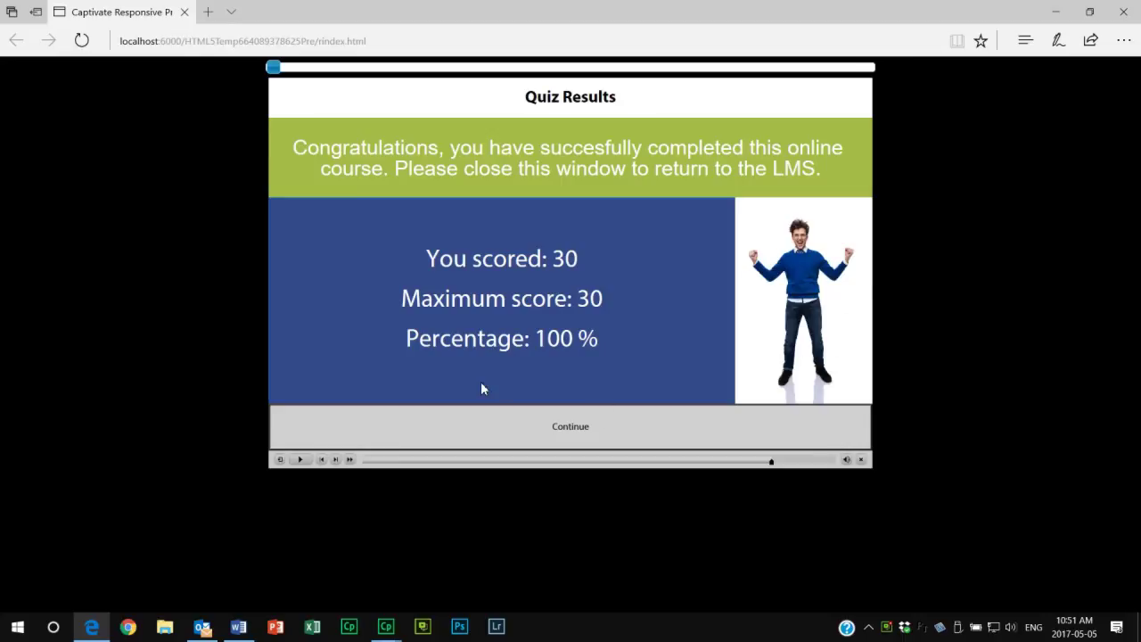
click(581, 432)
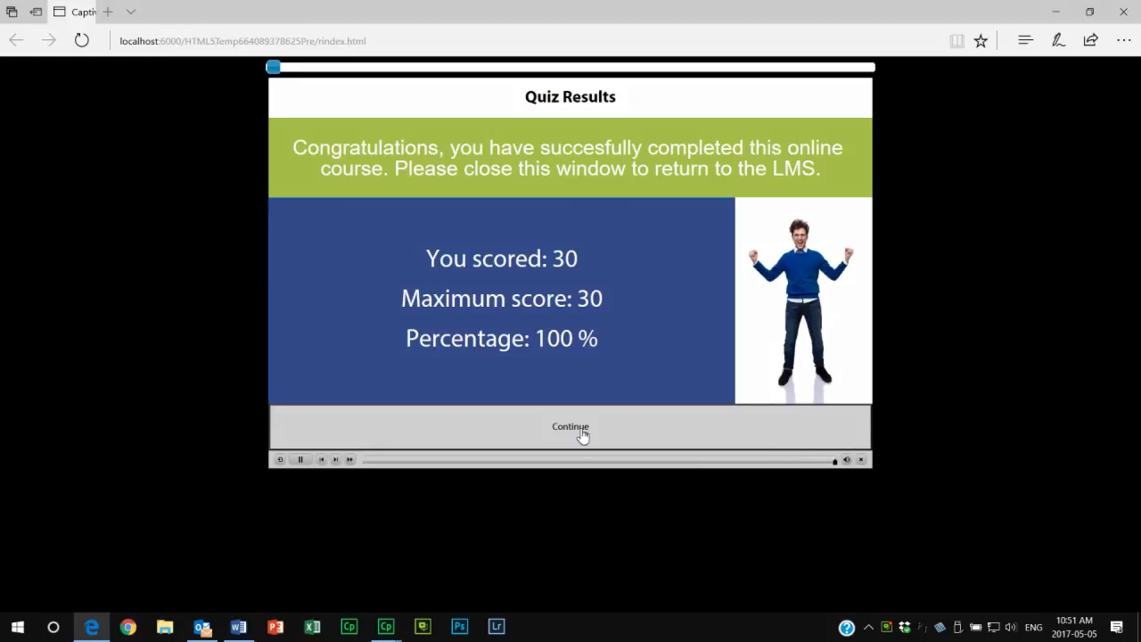